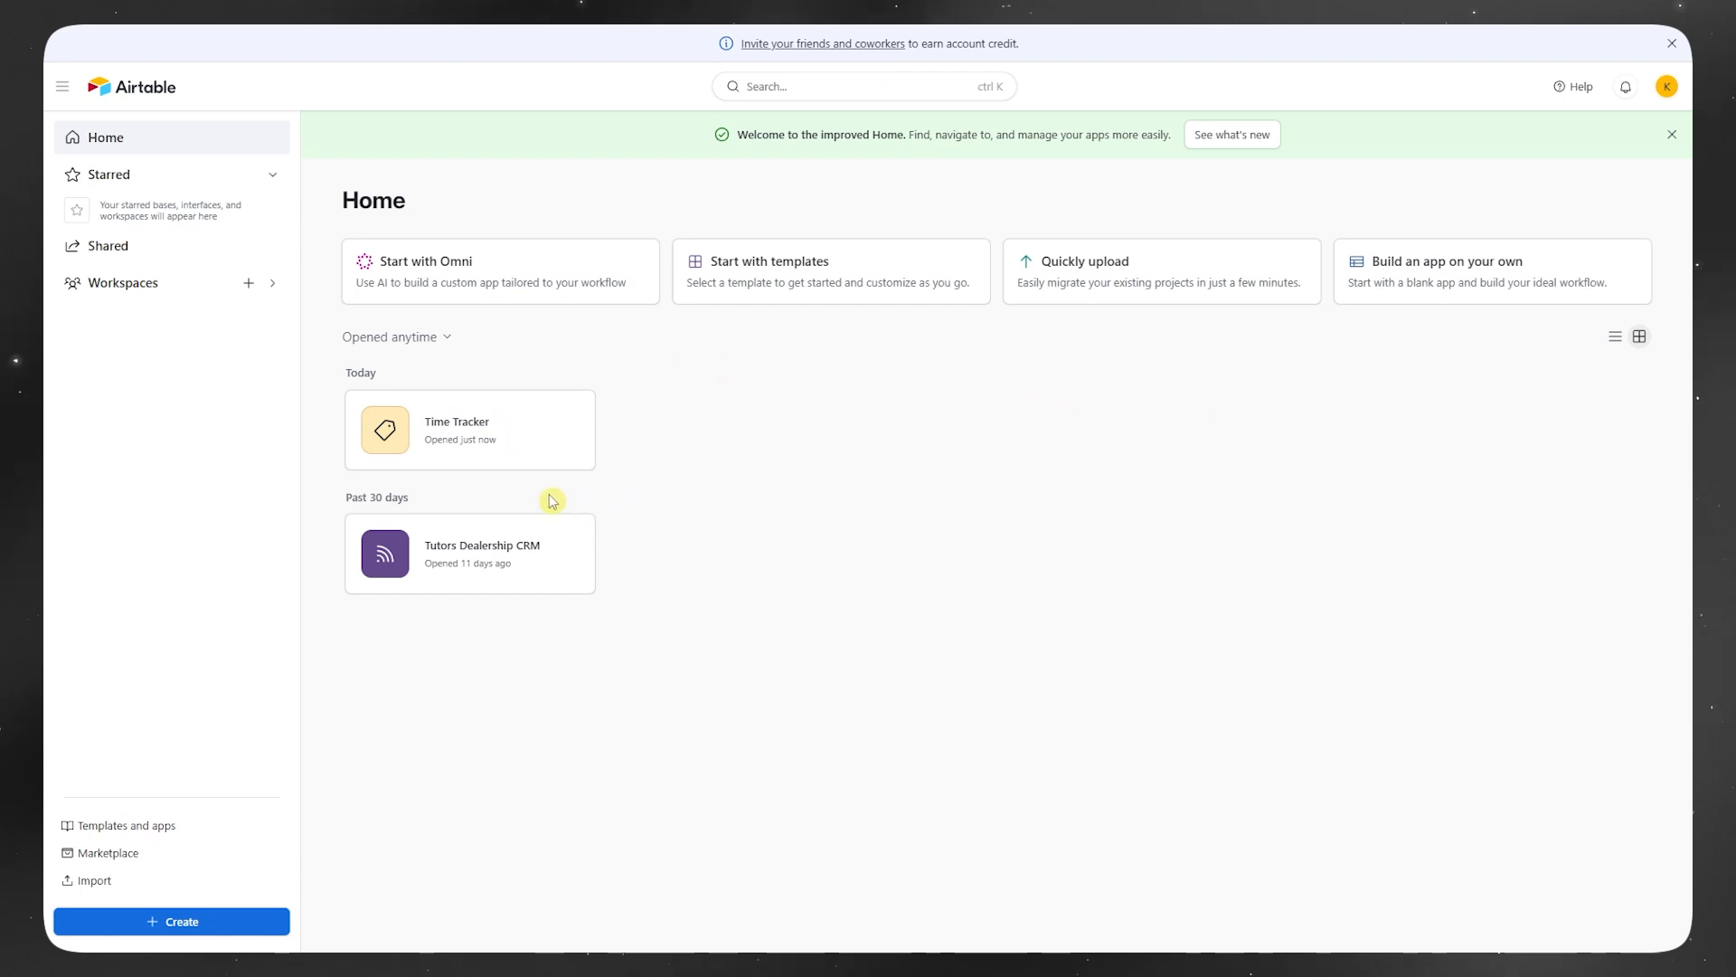
# Step: Browse the Project Management template category, then the full template library, and open the featured Project Management template's page
pyautogui.moveTo(561, 438)
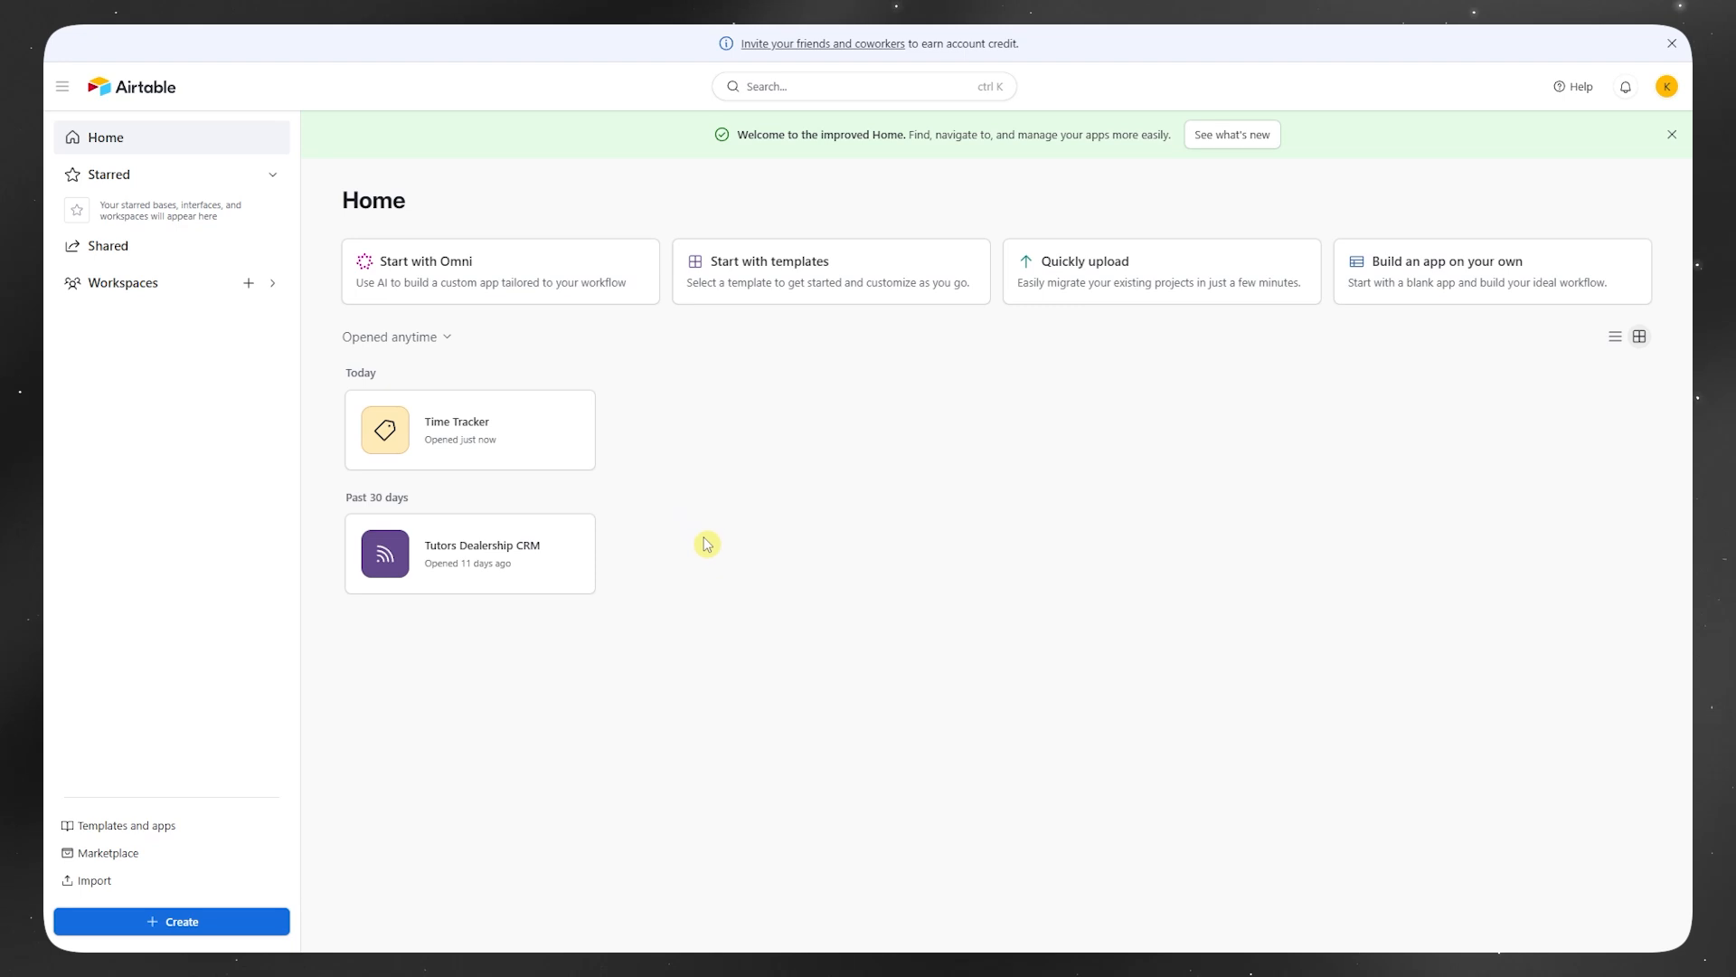
pyautogui.click(127, 825)
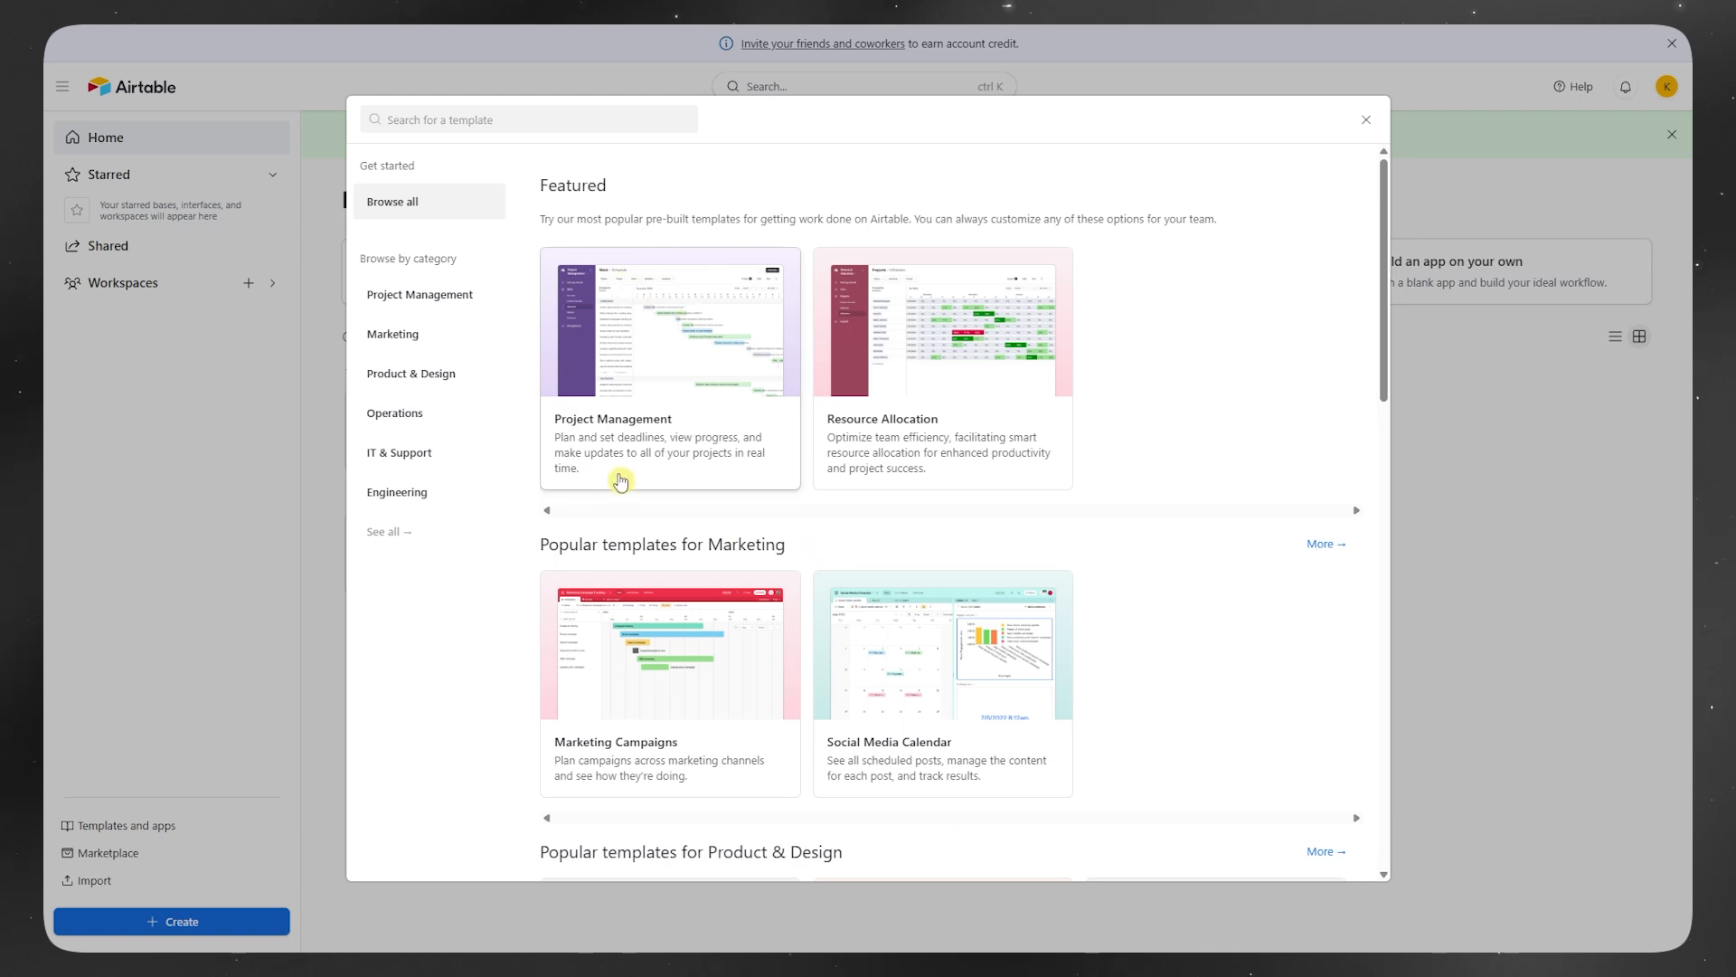
pyautogui.click(421, 294)
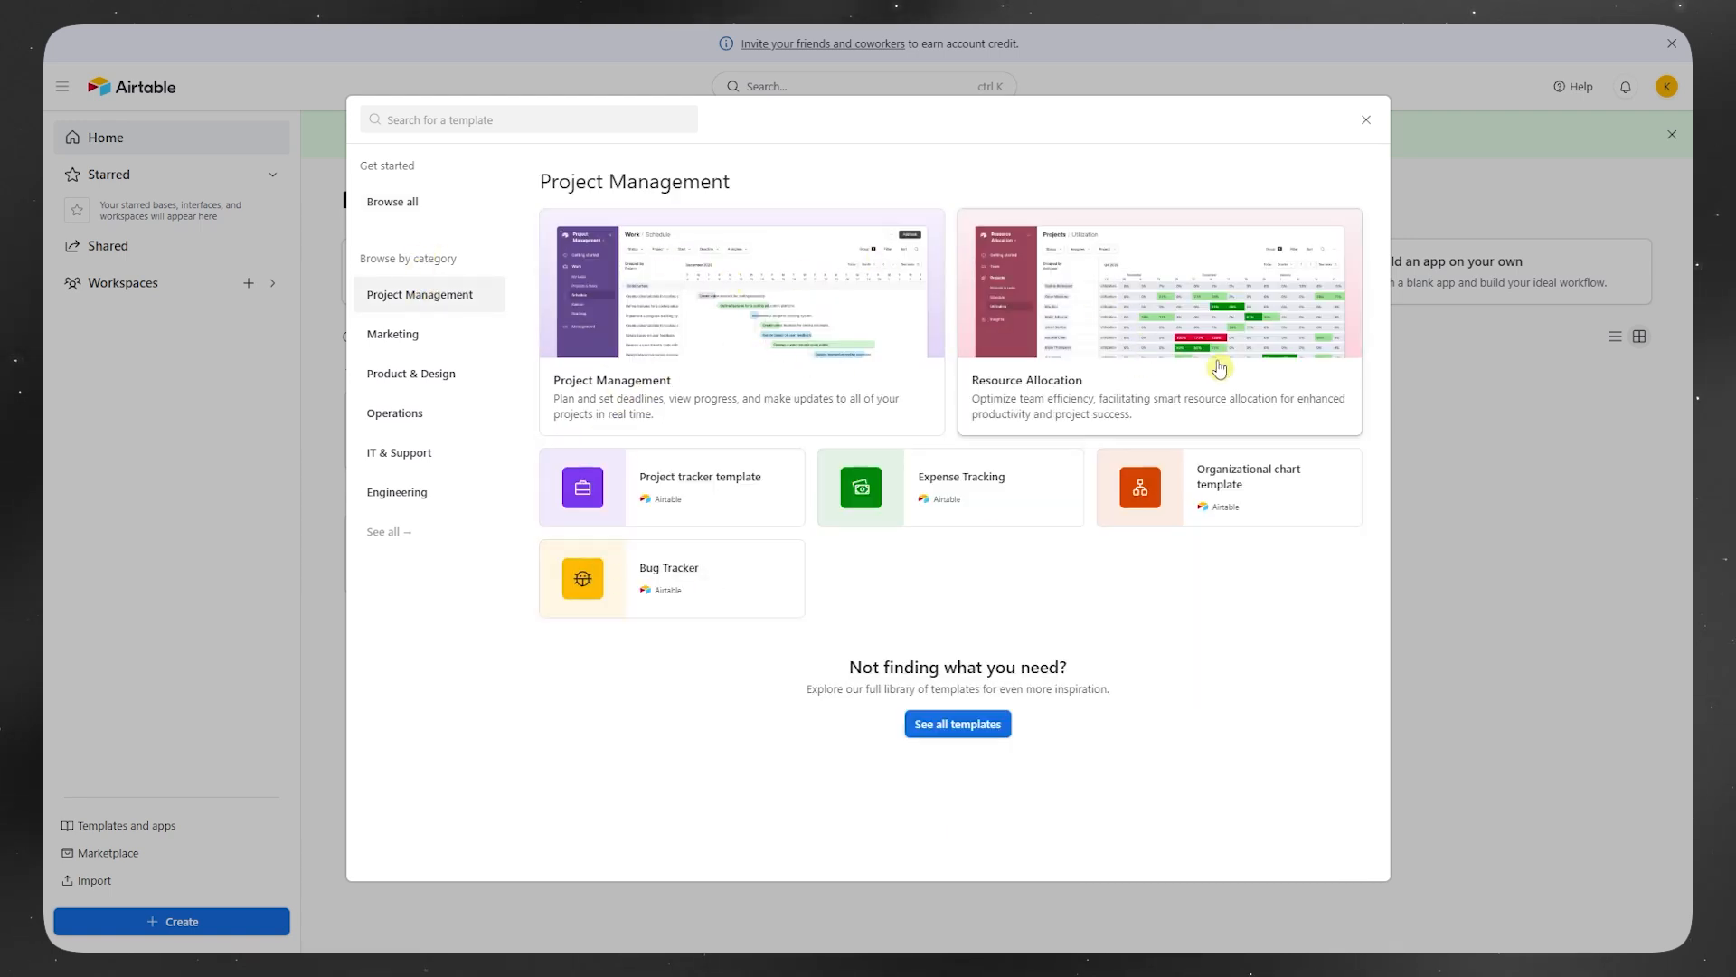
pyautogui.click(954, 728)
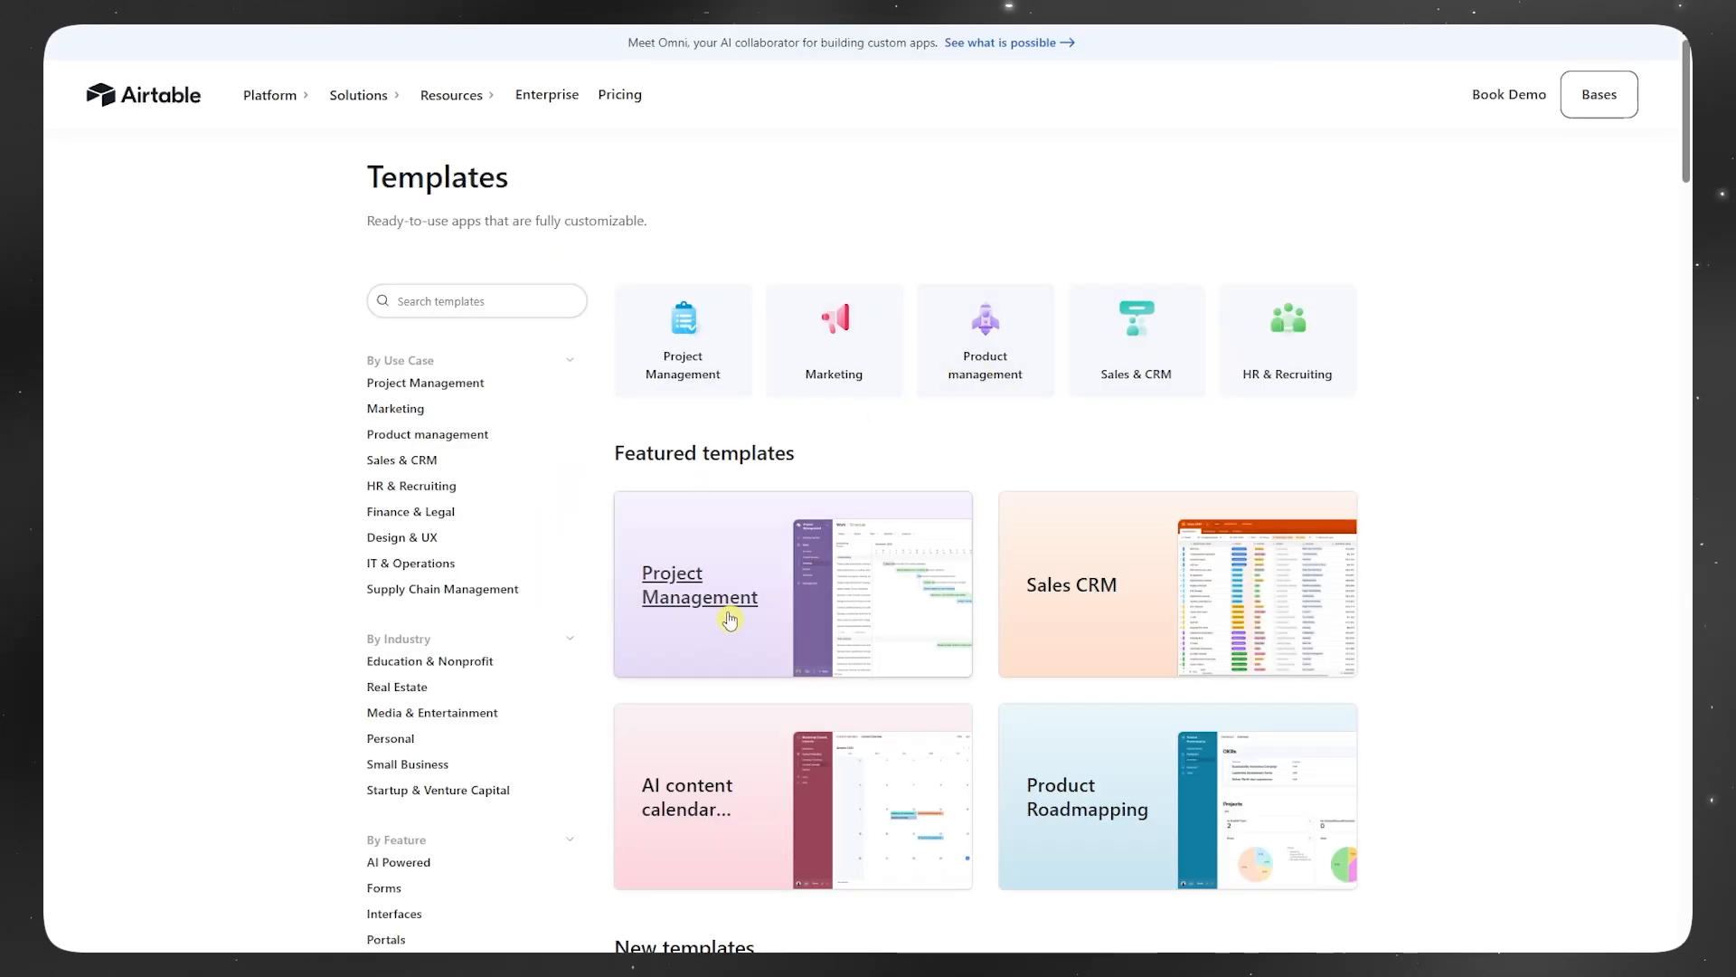
pyautogui.click(678, 595)
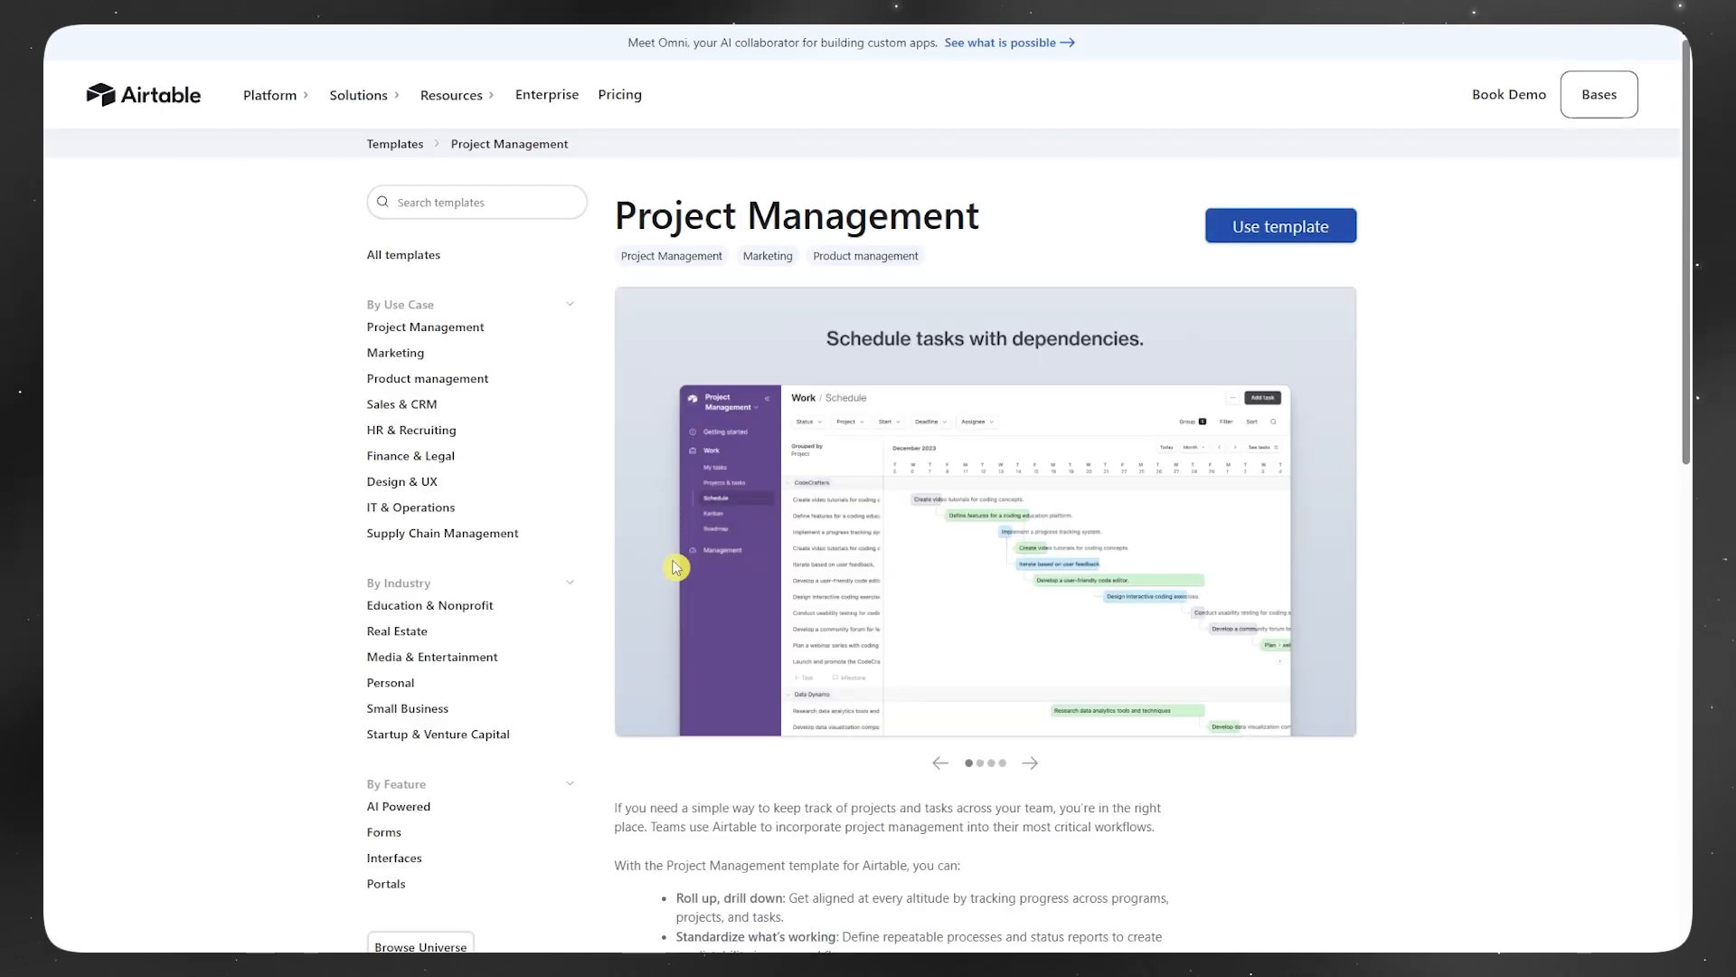
# Step: Read the Project Management template's description, look through the other Project Management templates, and close the template gallery
pyautogui.scroll(-6, 697, 456)
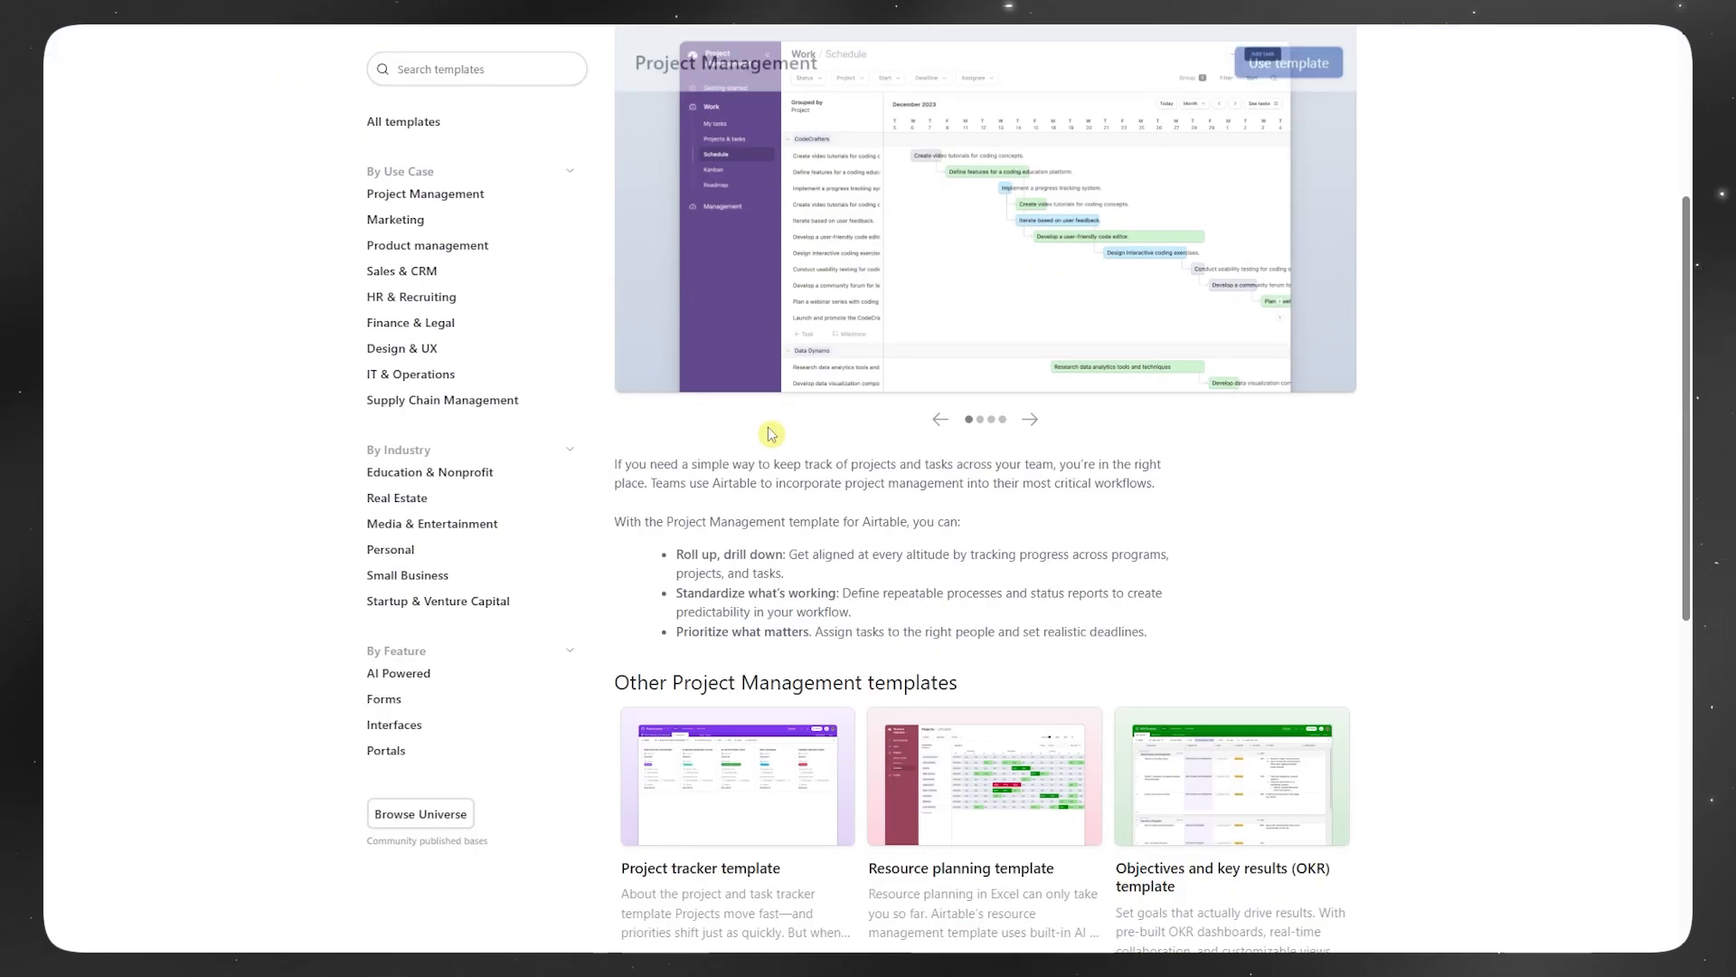
pyautogui.click(1086, 730)
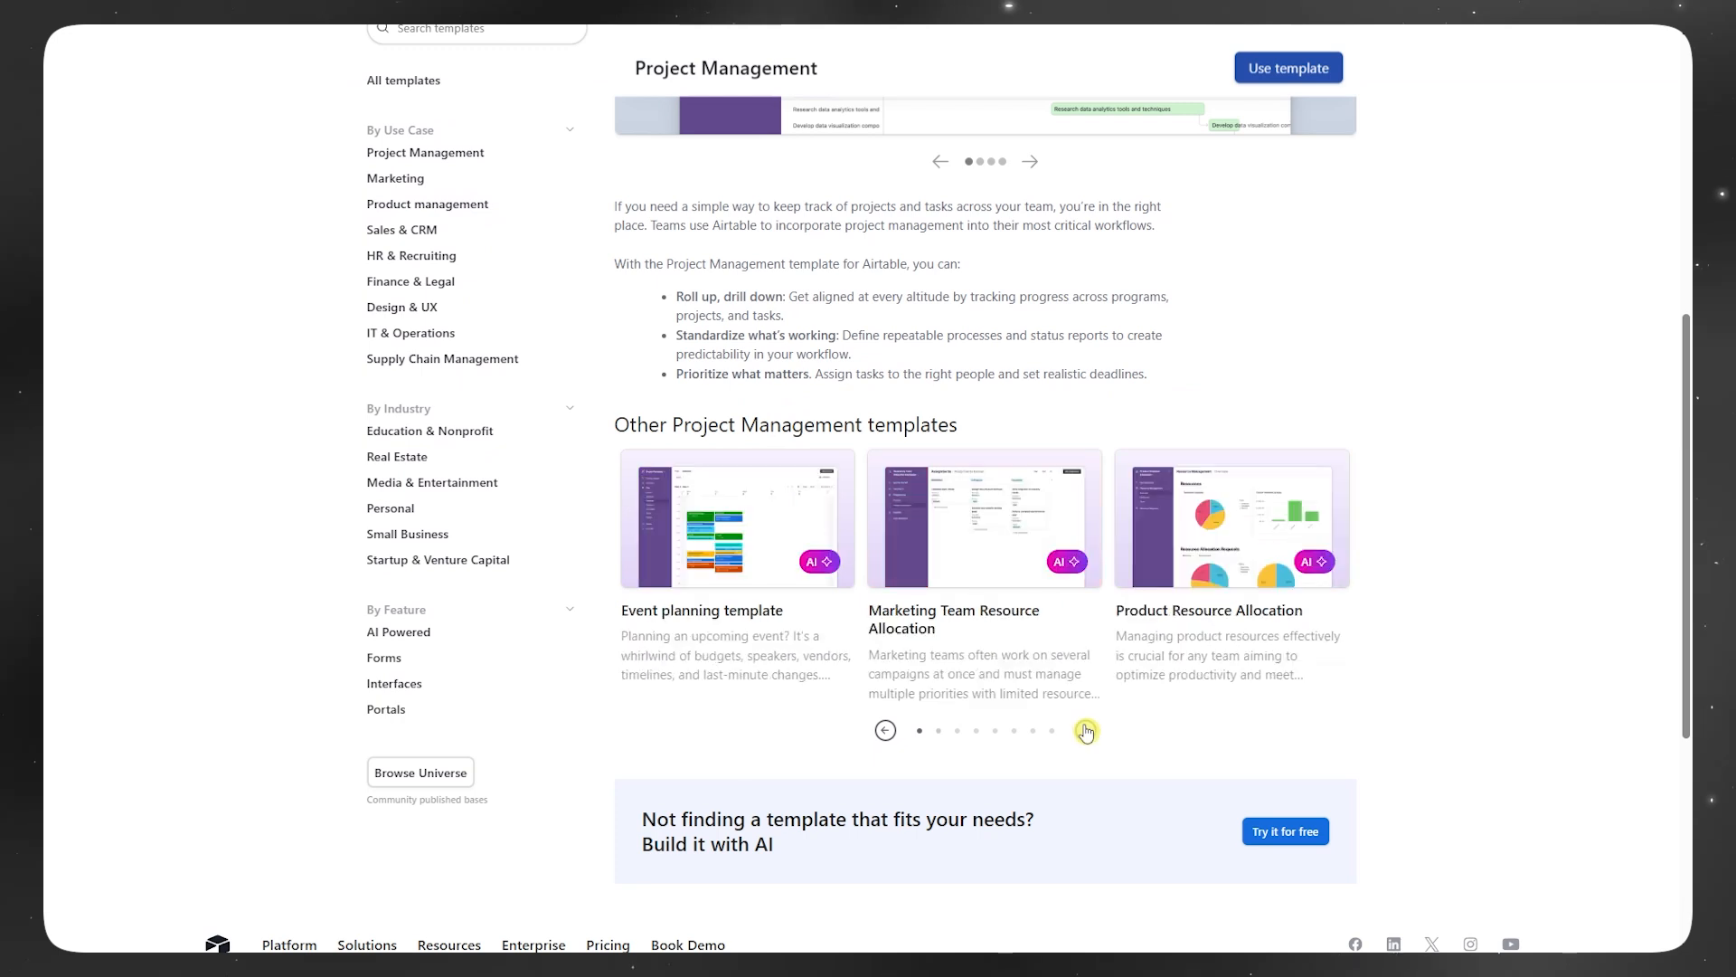
pyautogui.click(1087, 730)
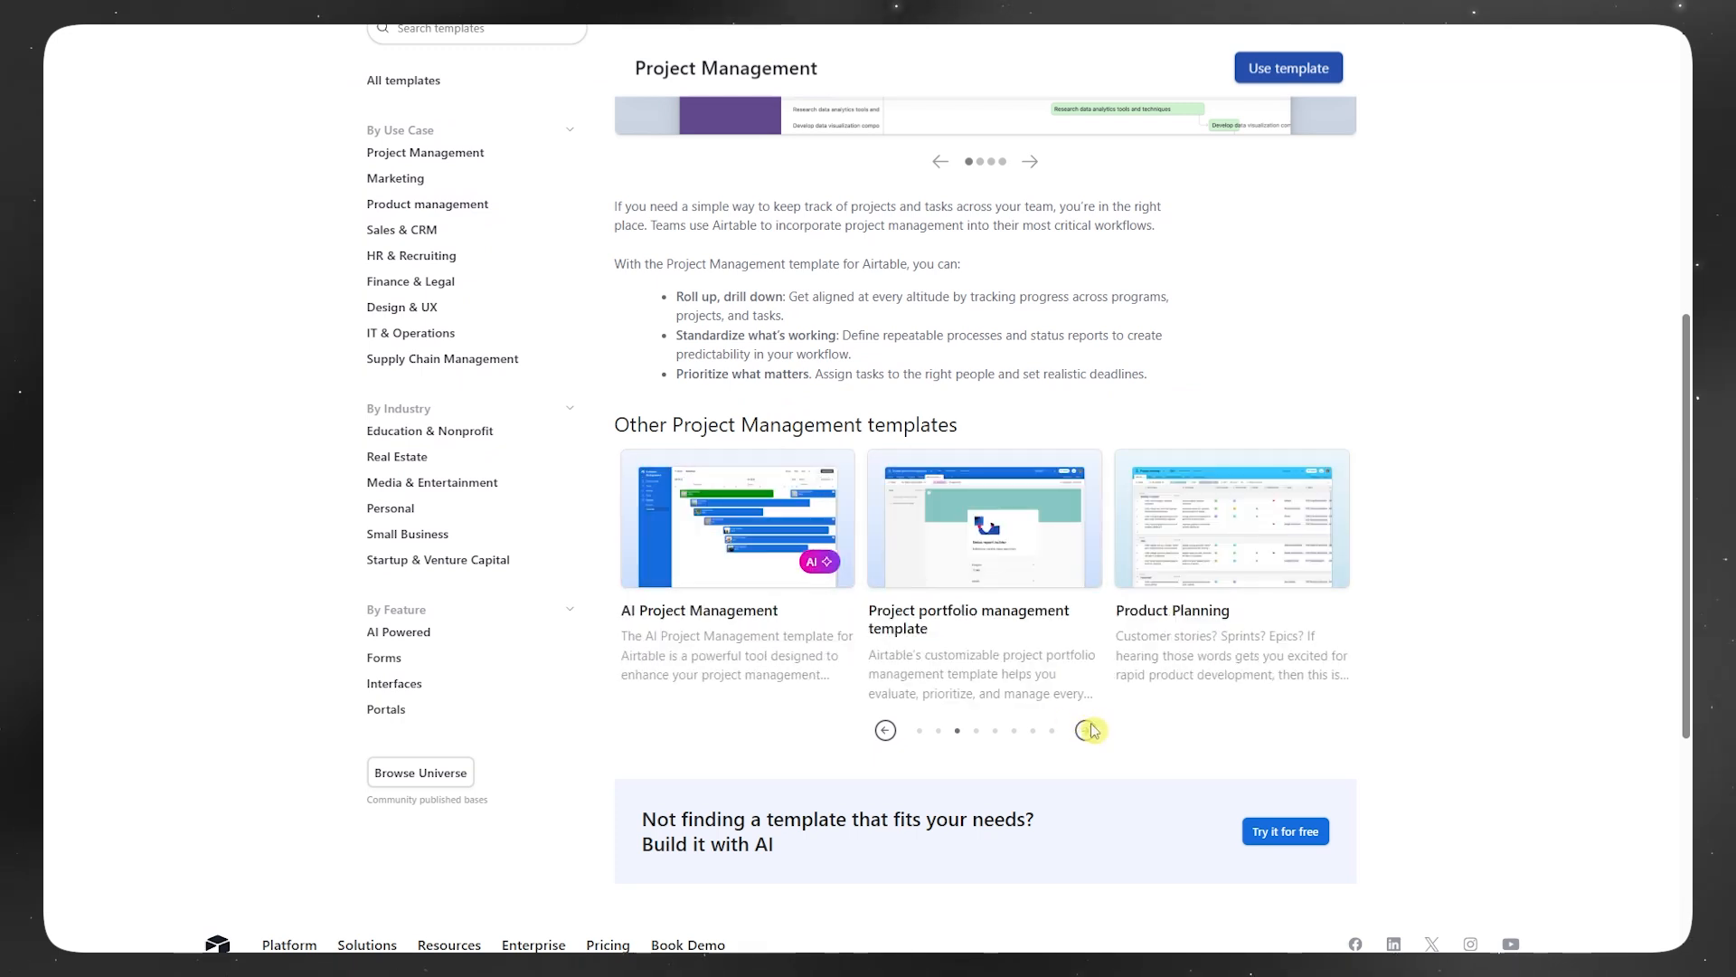
pyautogui.click(1087, 729)
pyautogui.click(1085, 714)
pyautogui.click(1086, 715)
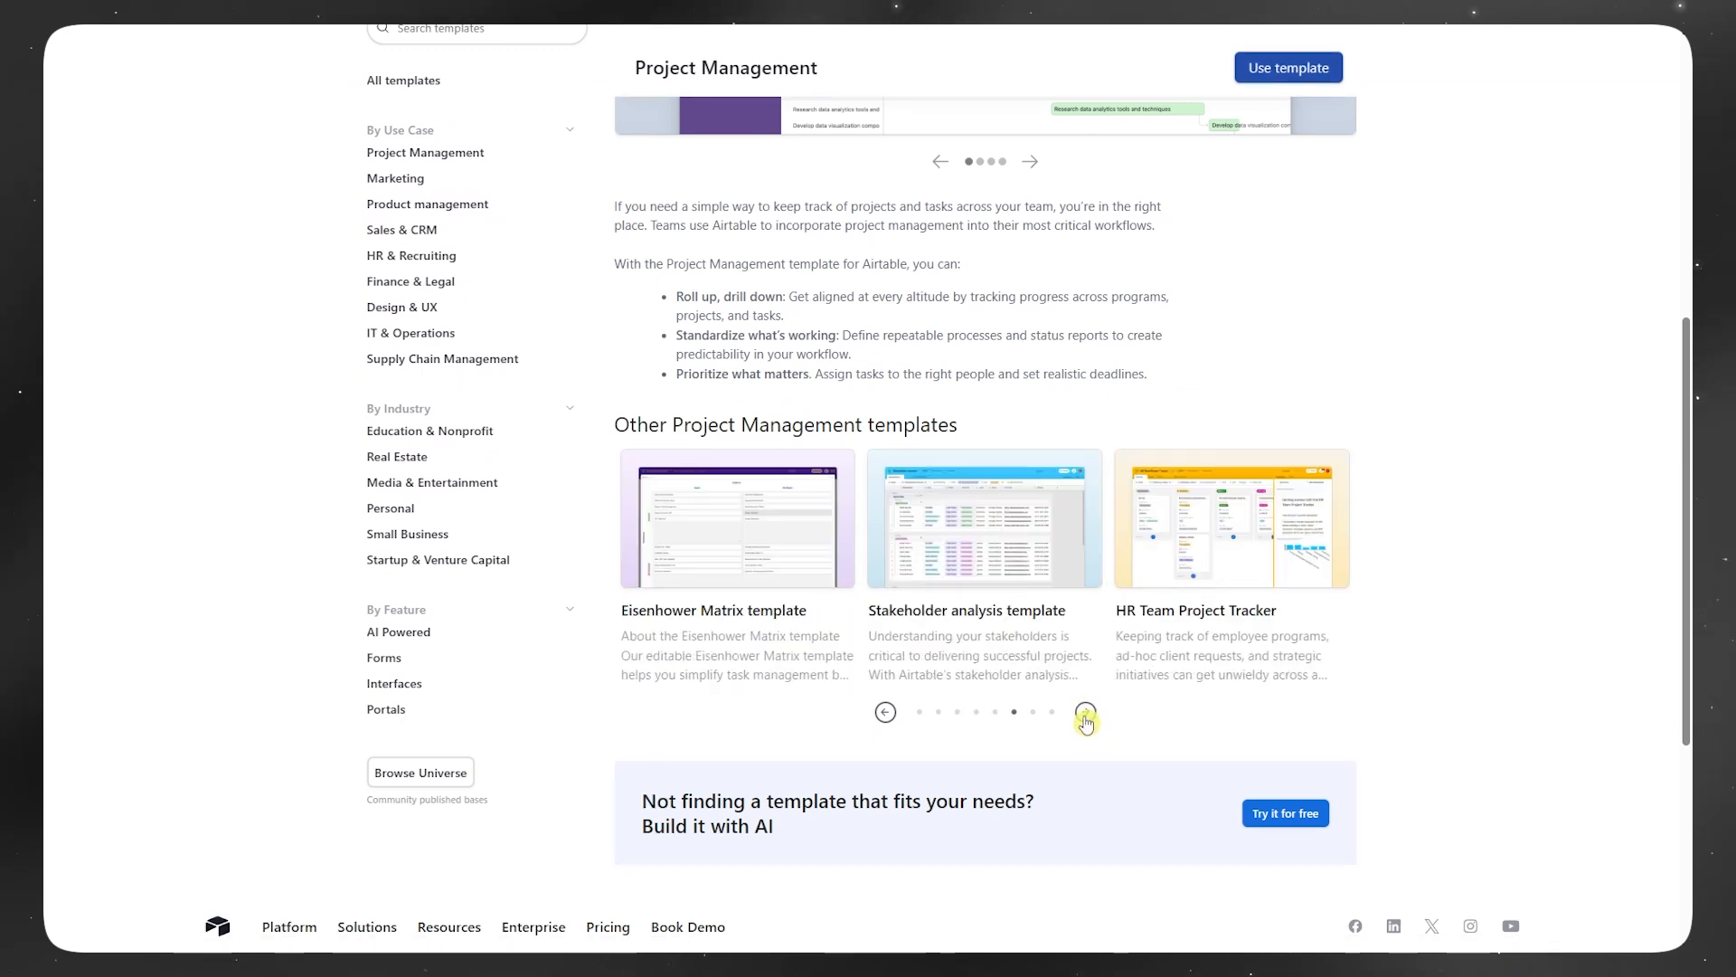
pyautogui.scroll(7, 1393, 674)
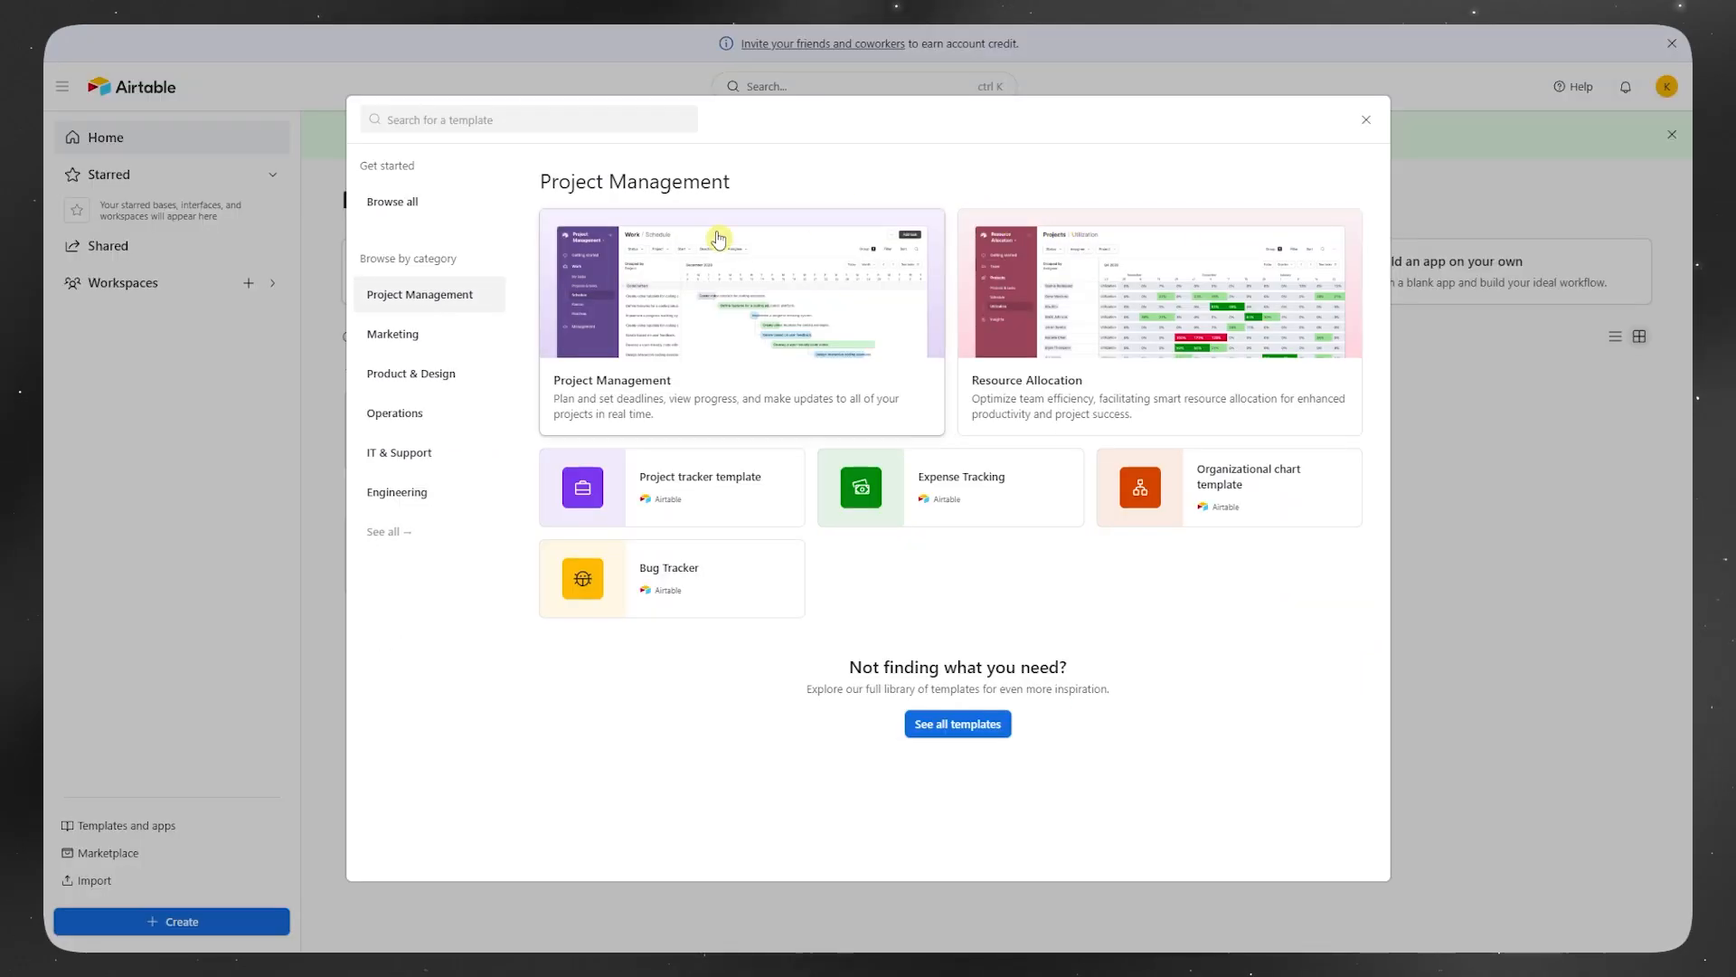
pyautogui.click(161, 272)
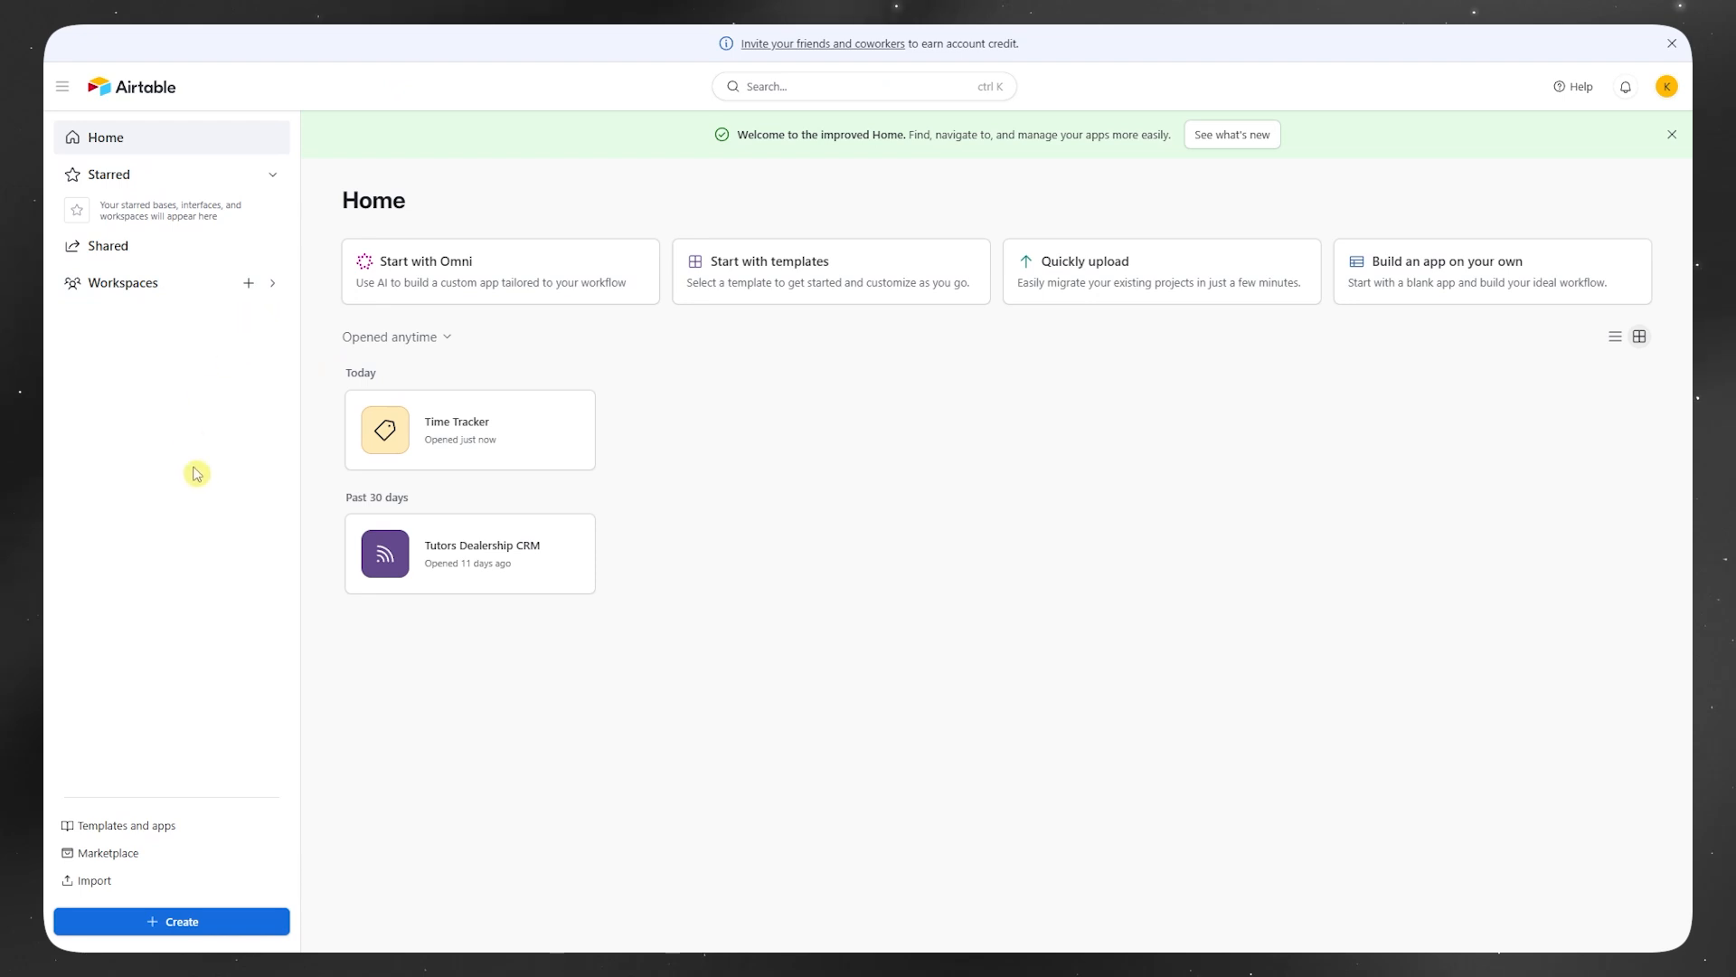
# Step: Have Omni build a project management app with Tasks, Projects, Team Members and Resources tables, Kanban, Calendar and Timeline views, notification automations and an interface dashboard
pyautogui.click(184, 922)
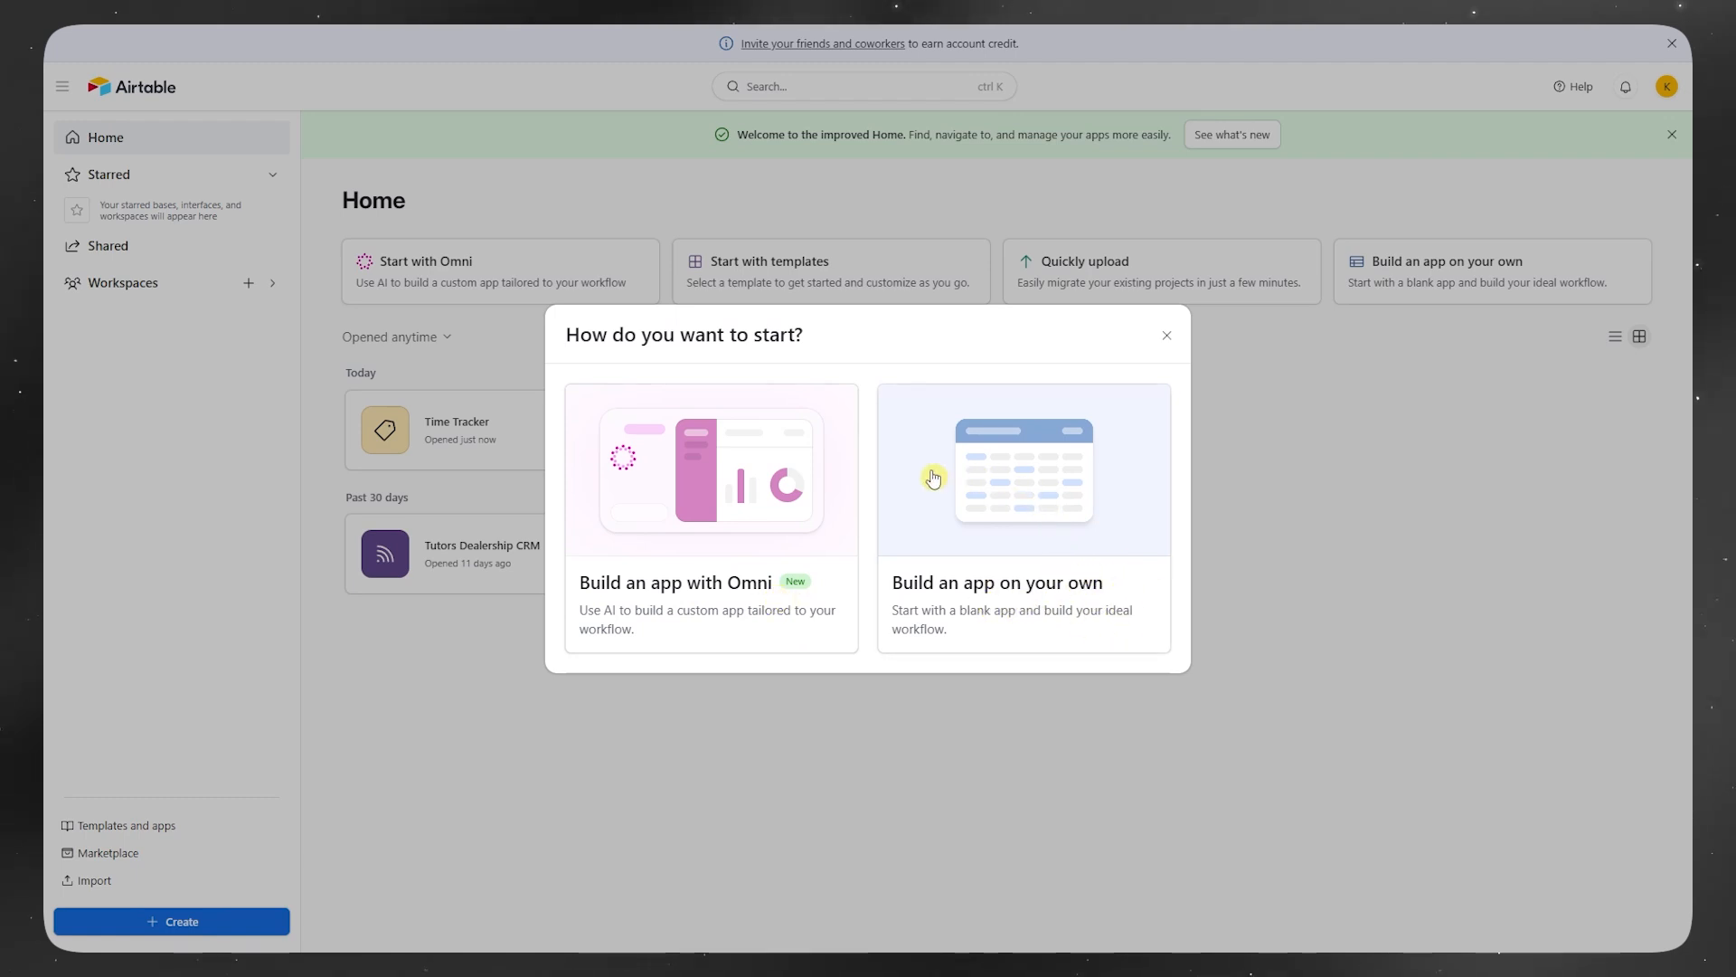
pyautogui.click(719, 584)
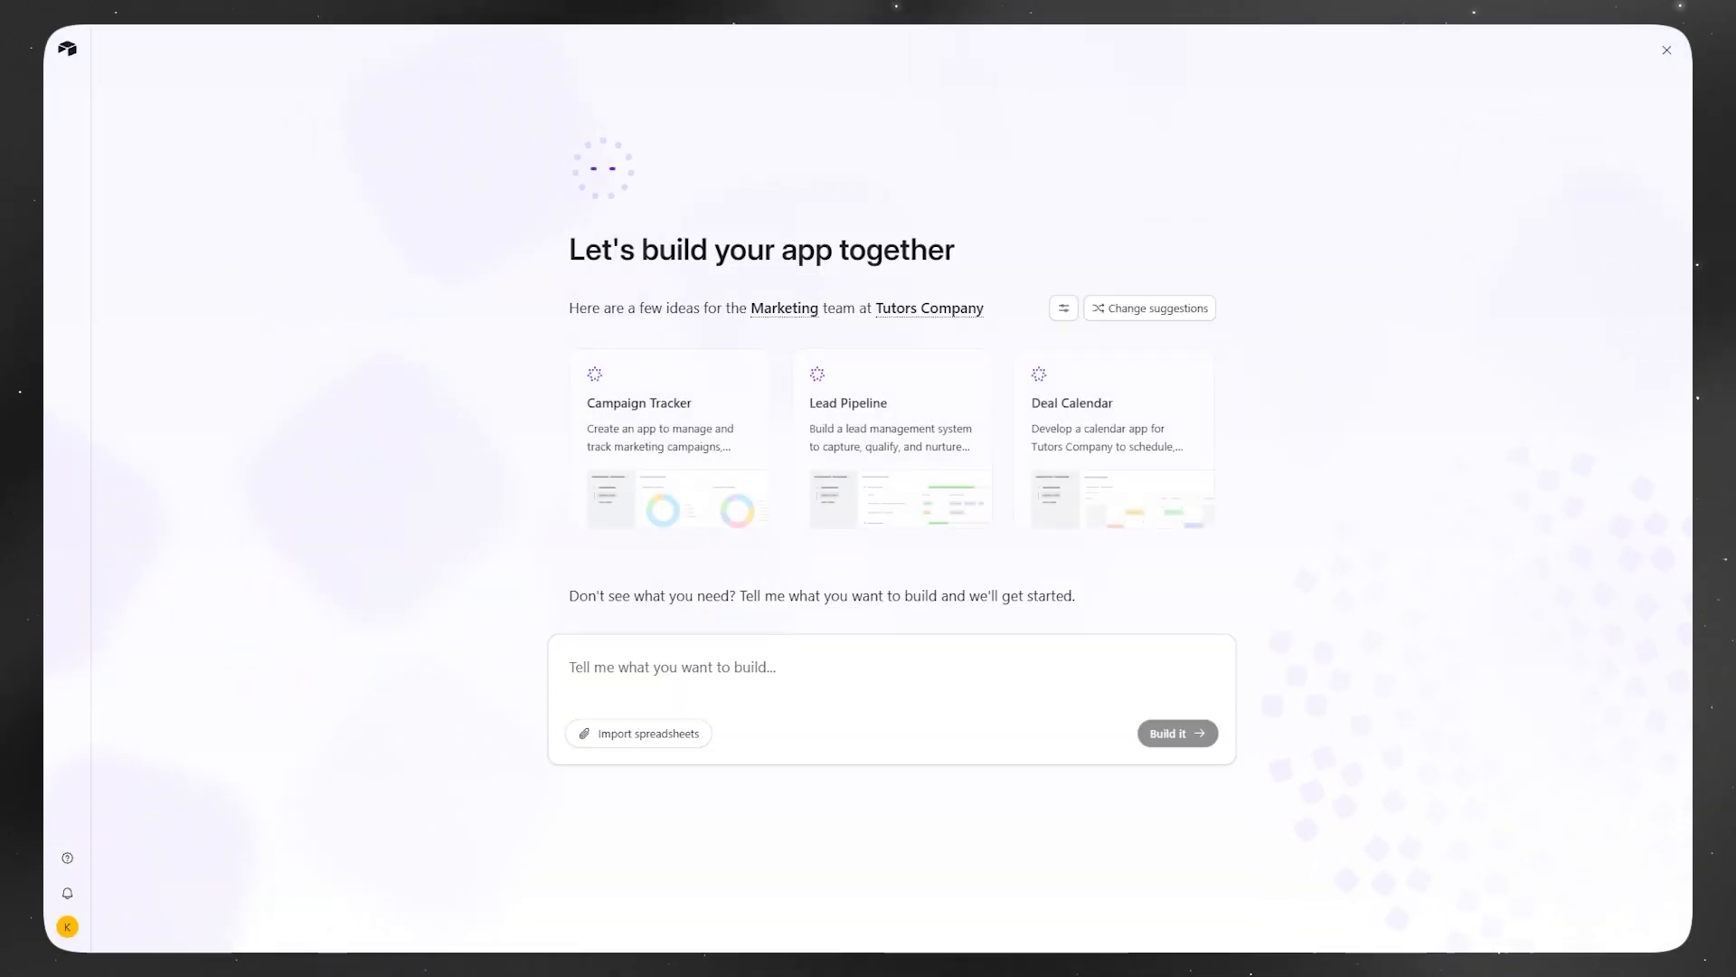
pyautogui.write('Build a project management app that tracks tasks, deadlines, team members, and project milestones. Include tables for Tasks, Projects, Team Members, and Resources. Each task should have fields for status, priority, due date, assigned person, and linked project. Add views for Kanban, Calendar, and Timeline. Include automations to notify assignees when tasks are updated or overdue. Create an interface dashboard with filters, summary charts, and buttons to mark tasks complete.')
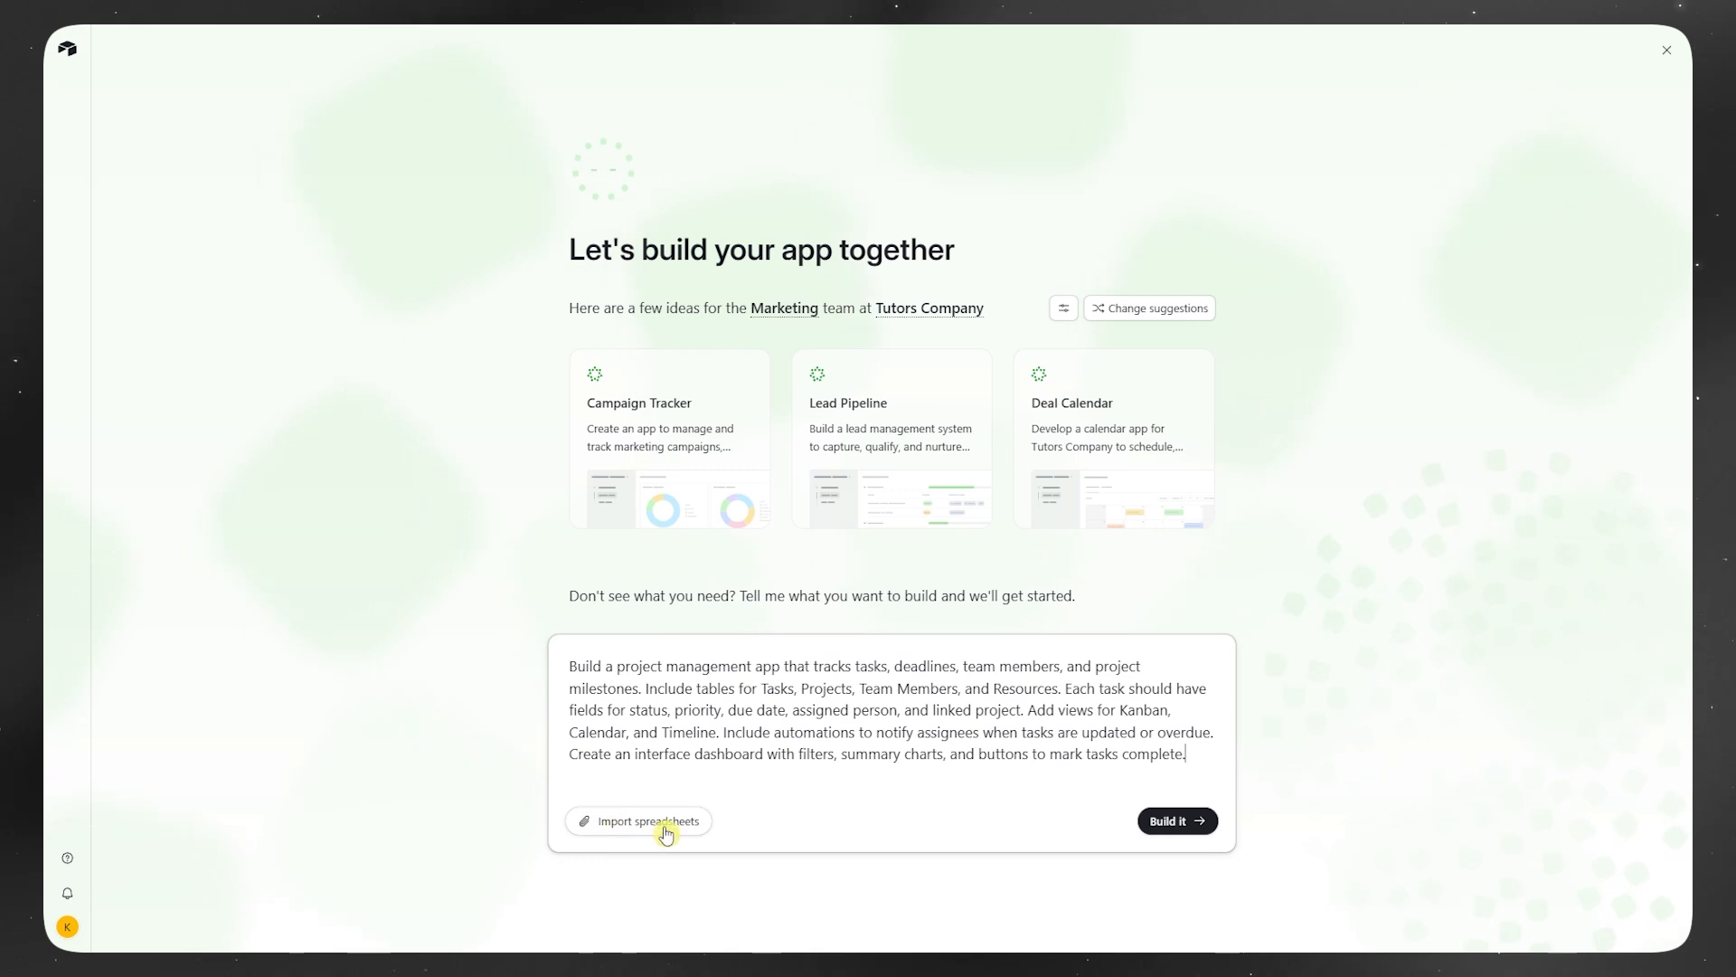
pyautogui.click(1188, 830)
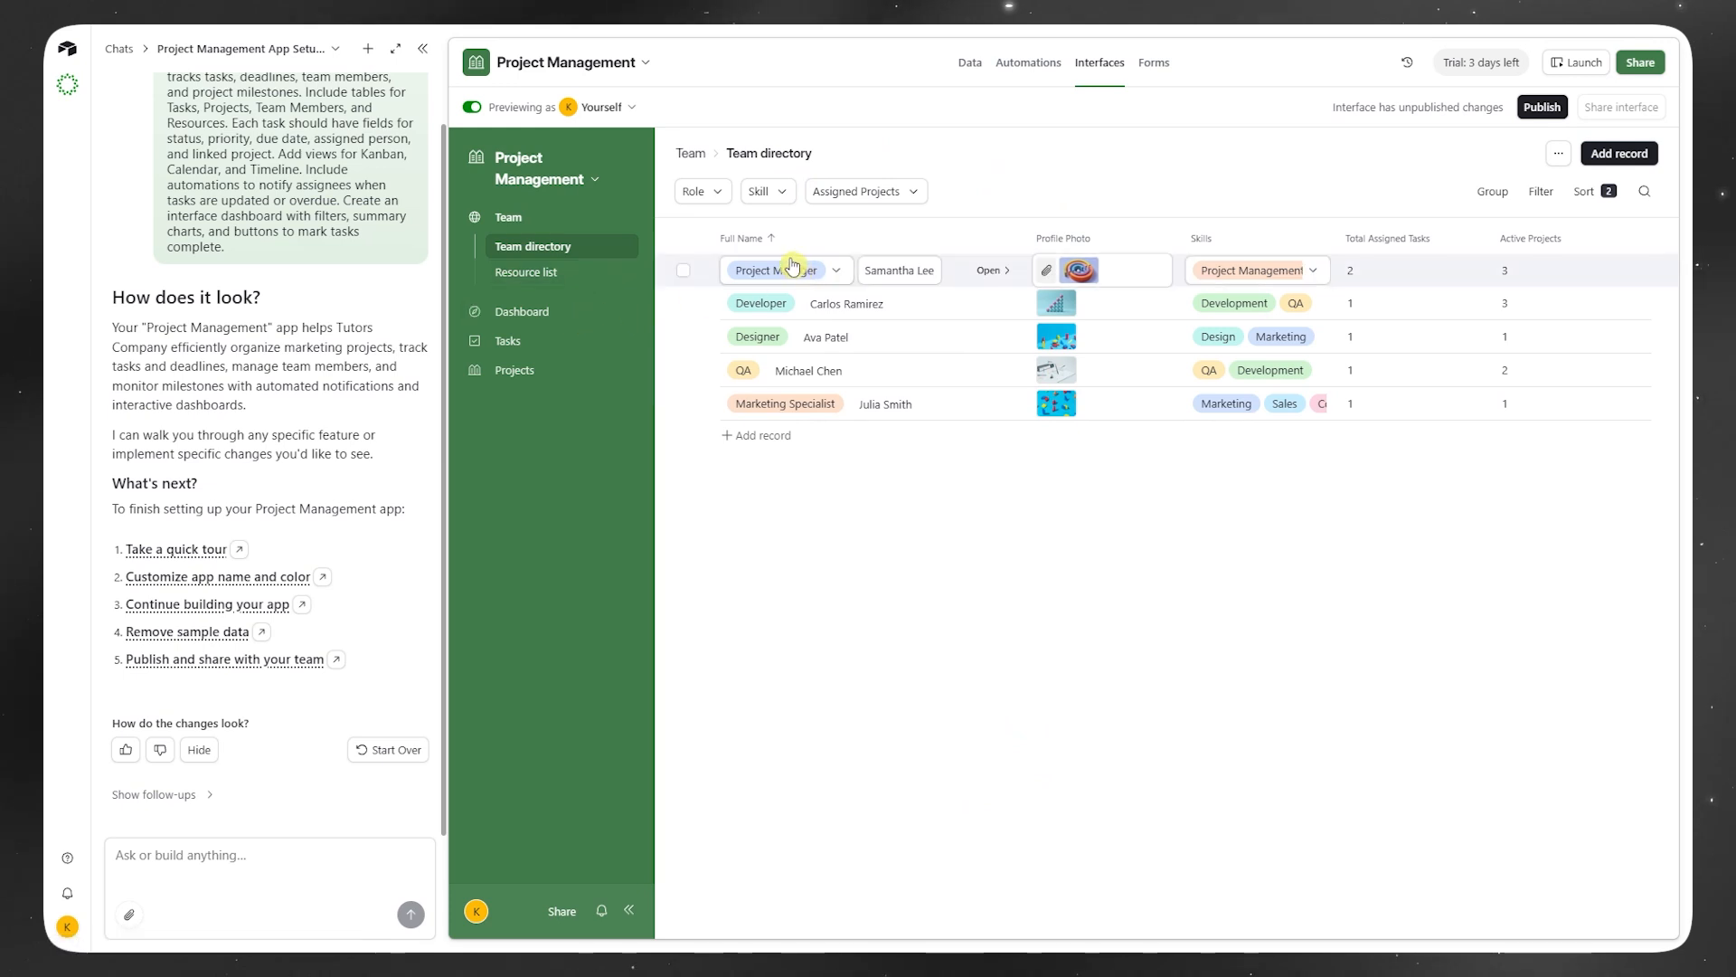
# Step: Review the build prompt in the chat and view the generated interface's Resource list and Team directory pages
pyautogui.scroll(1, 416, 271)
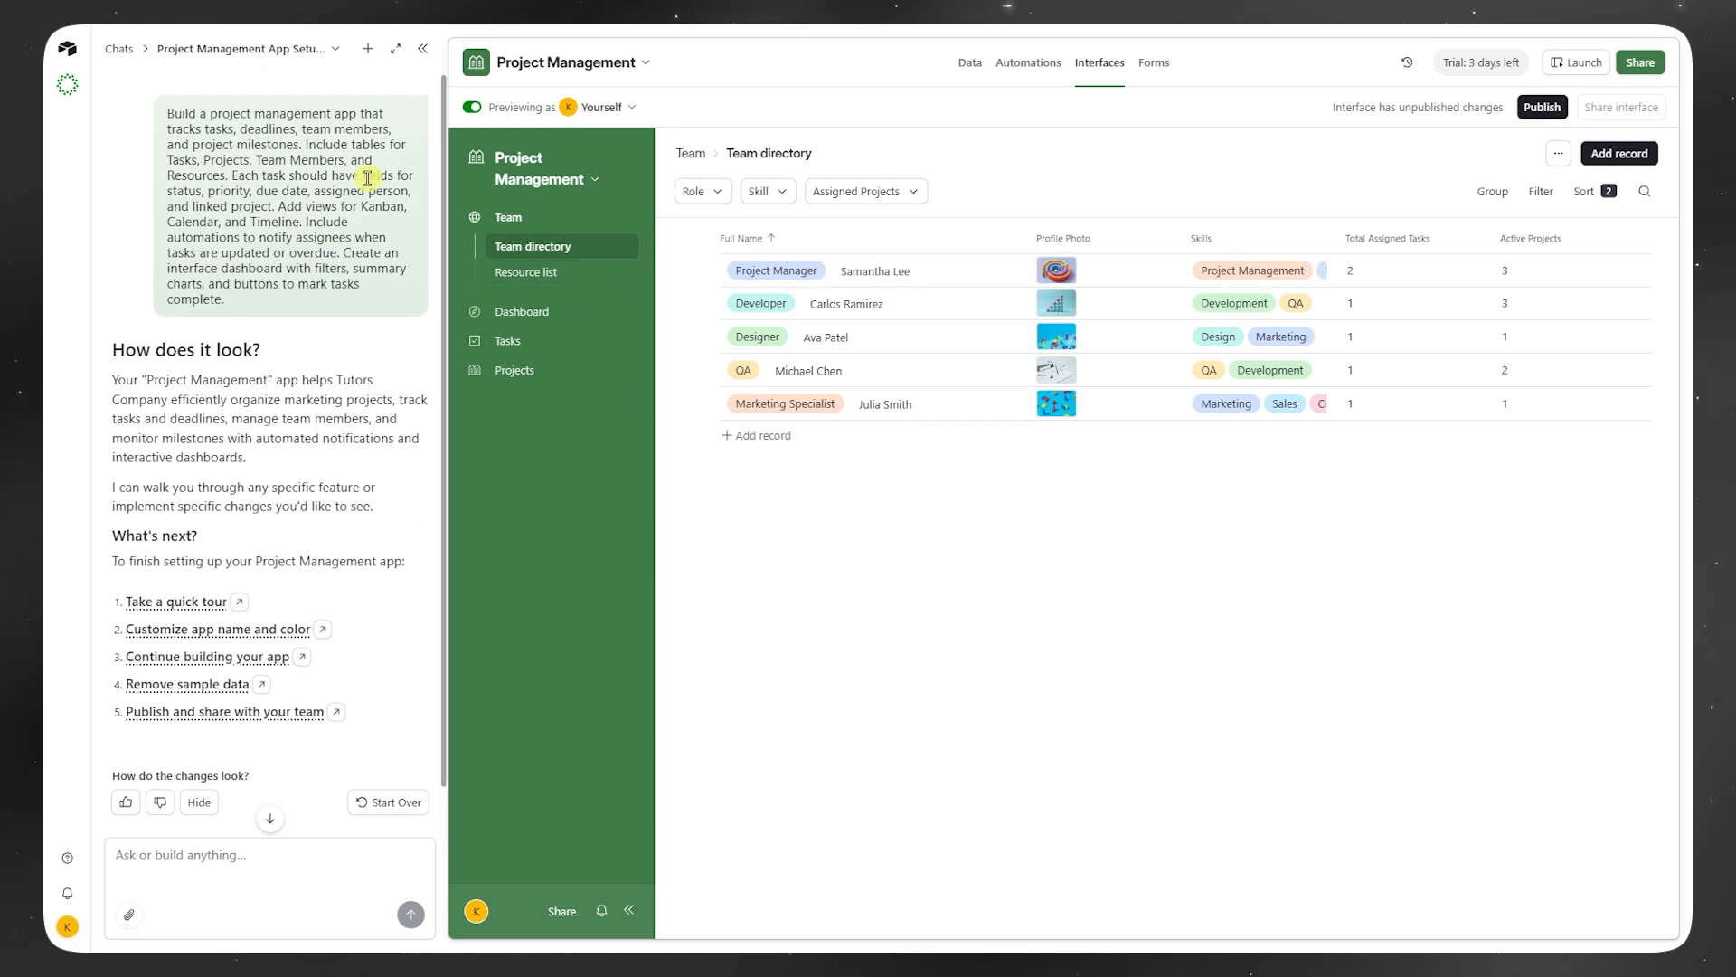
pyautogui.moveTo(168, 113); pyautogui.dragTo(336, 307)
pyautogui.click(320, 311)
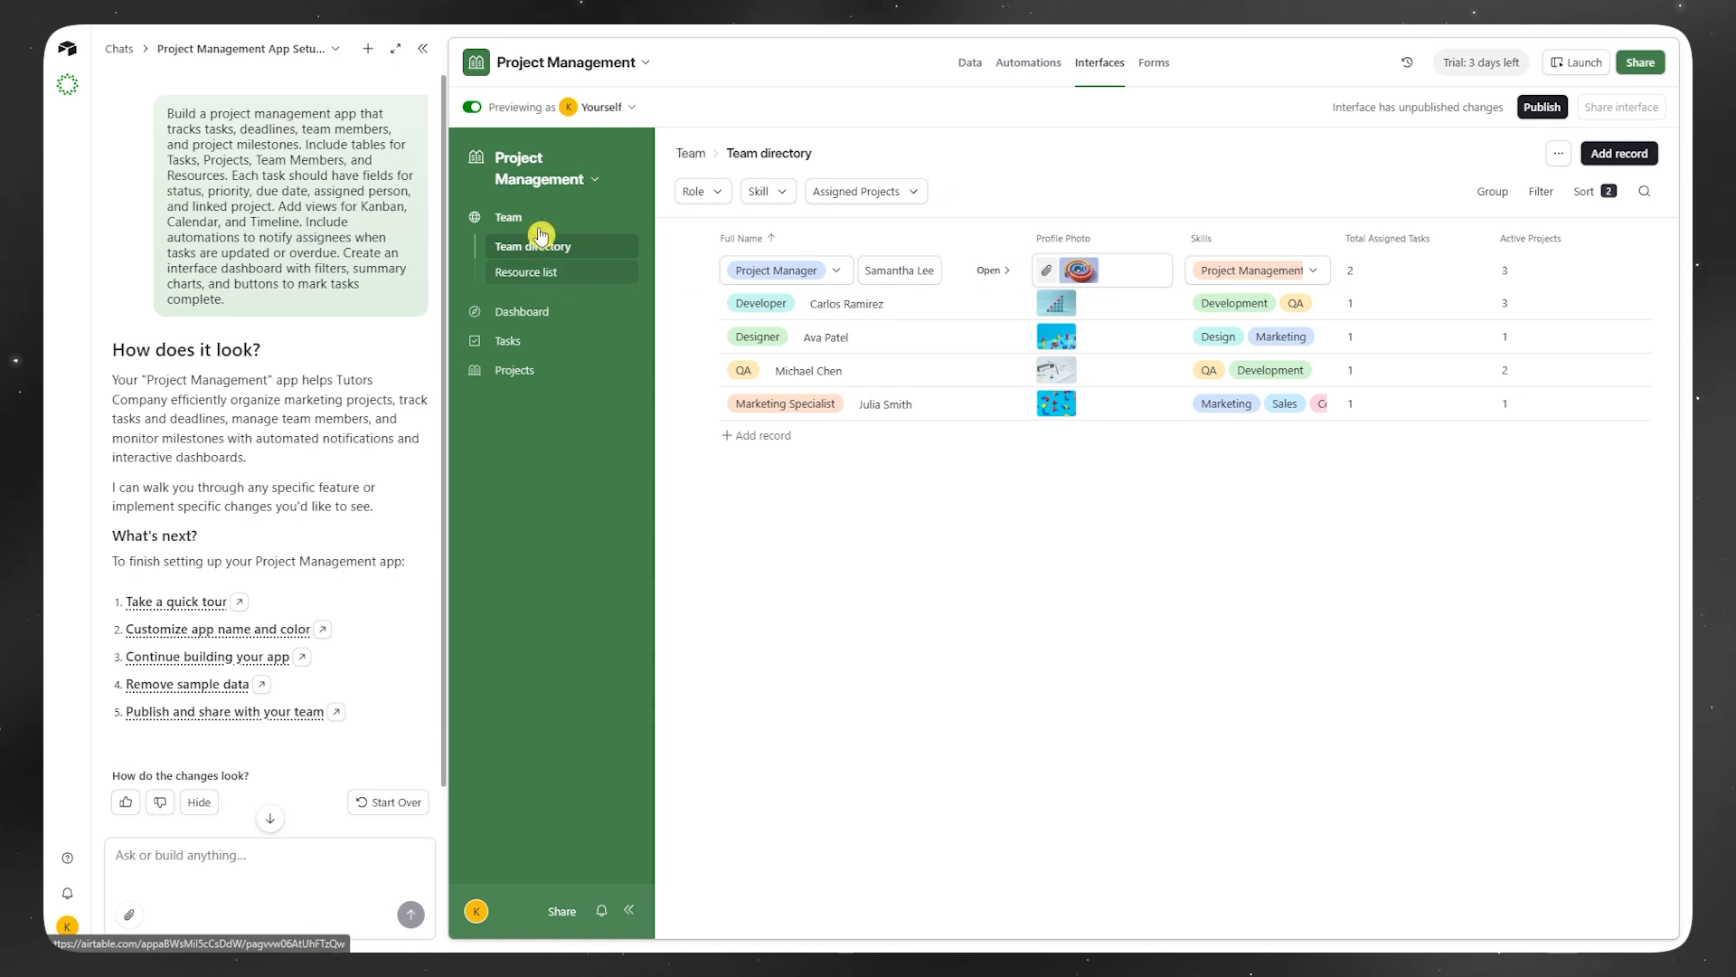
pyautogui.click(549, 275)
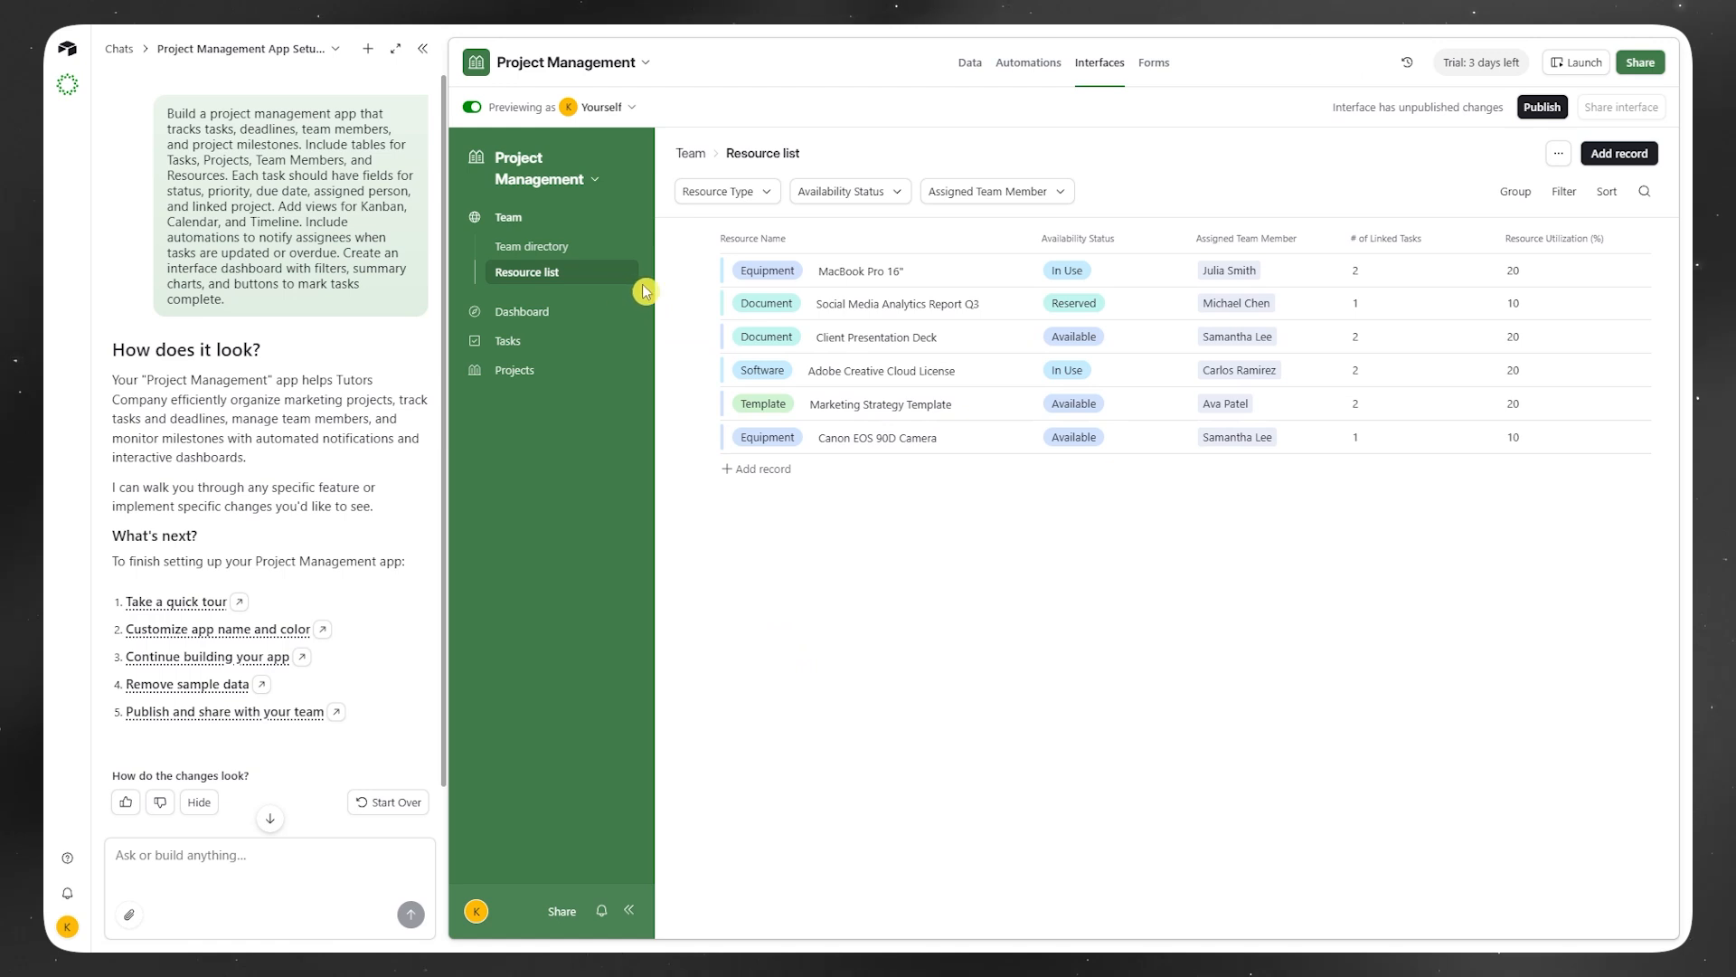
pyautogui.click(515, 223)
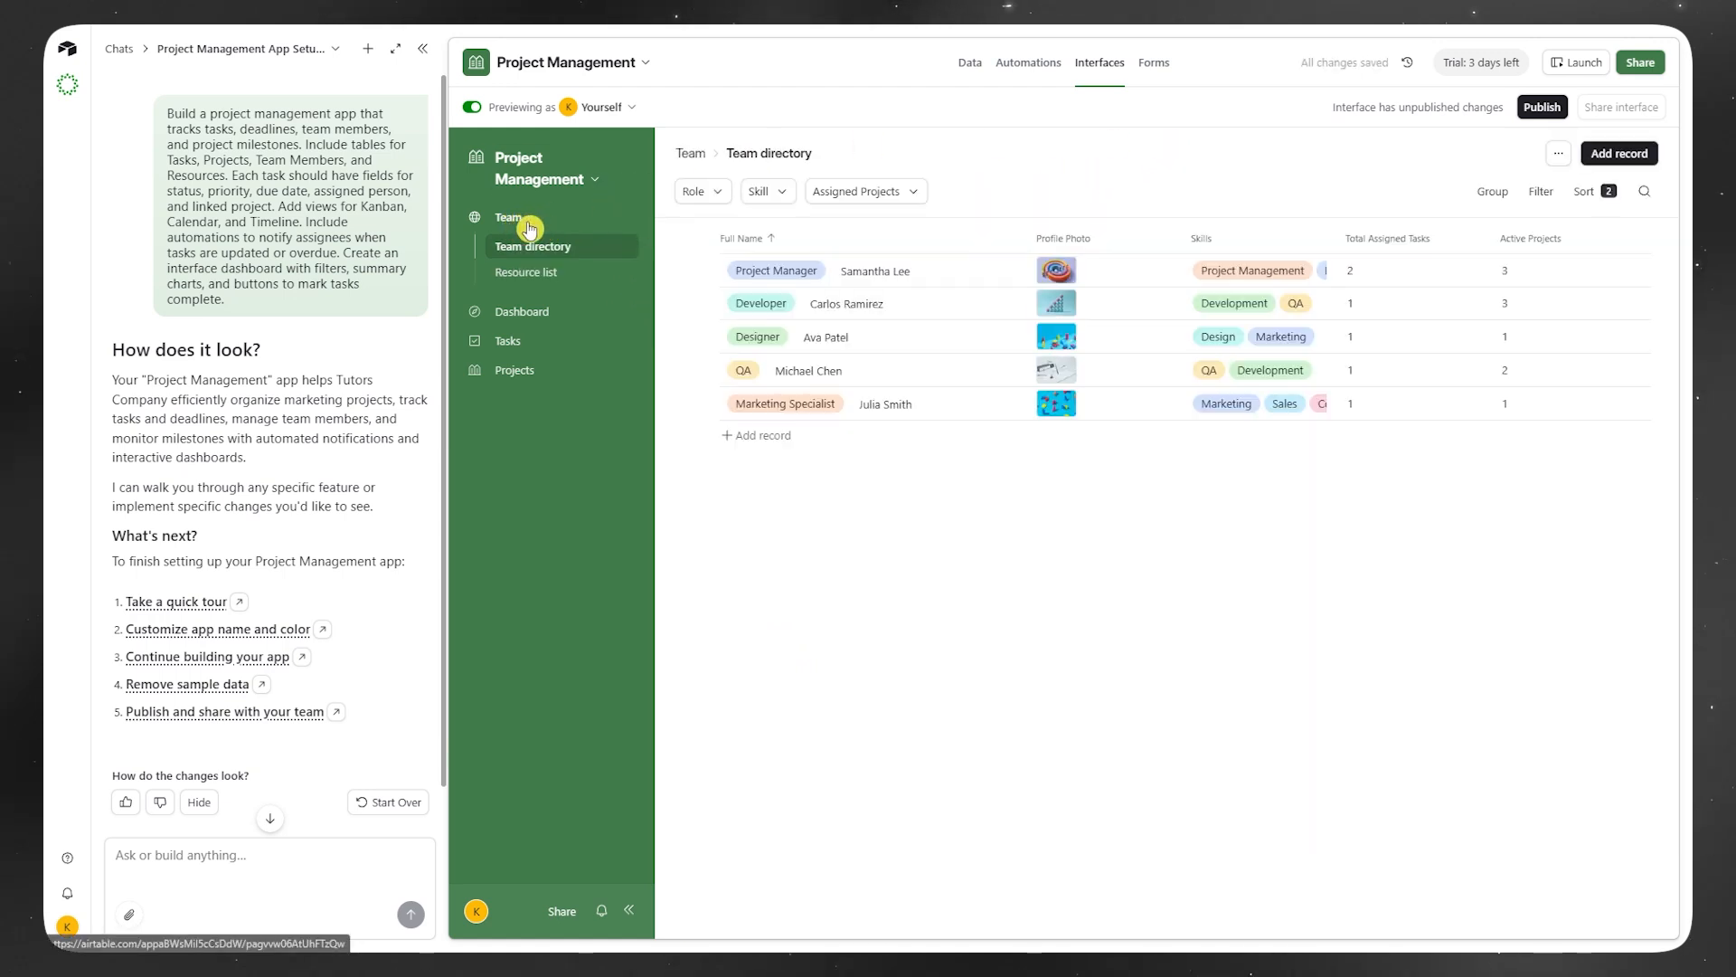
# Step: Open the app's data on the Team Members table and examine the grid view's options, including its collaboration types
pyautogui.click(970, 68)
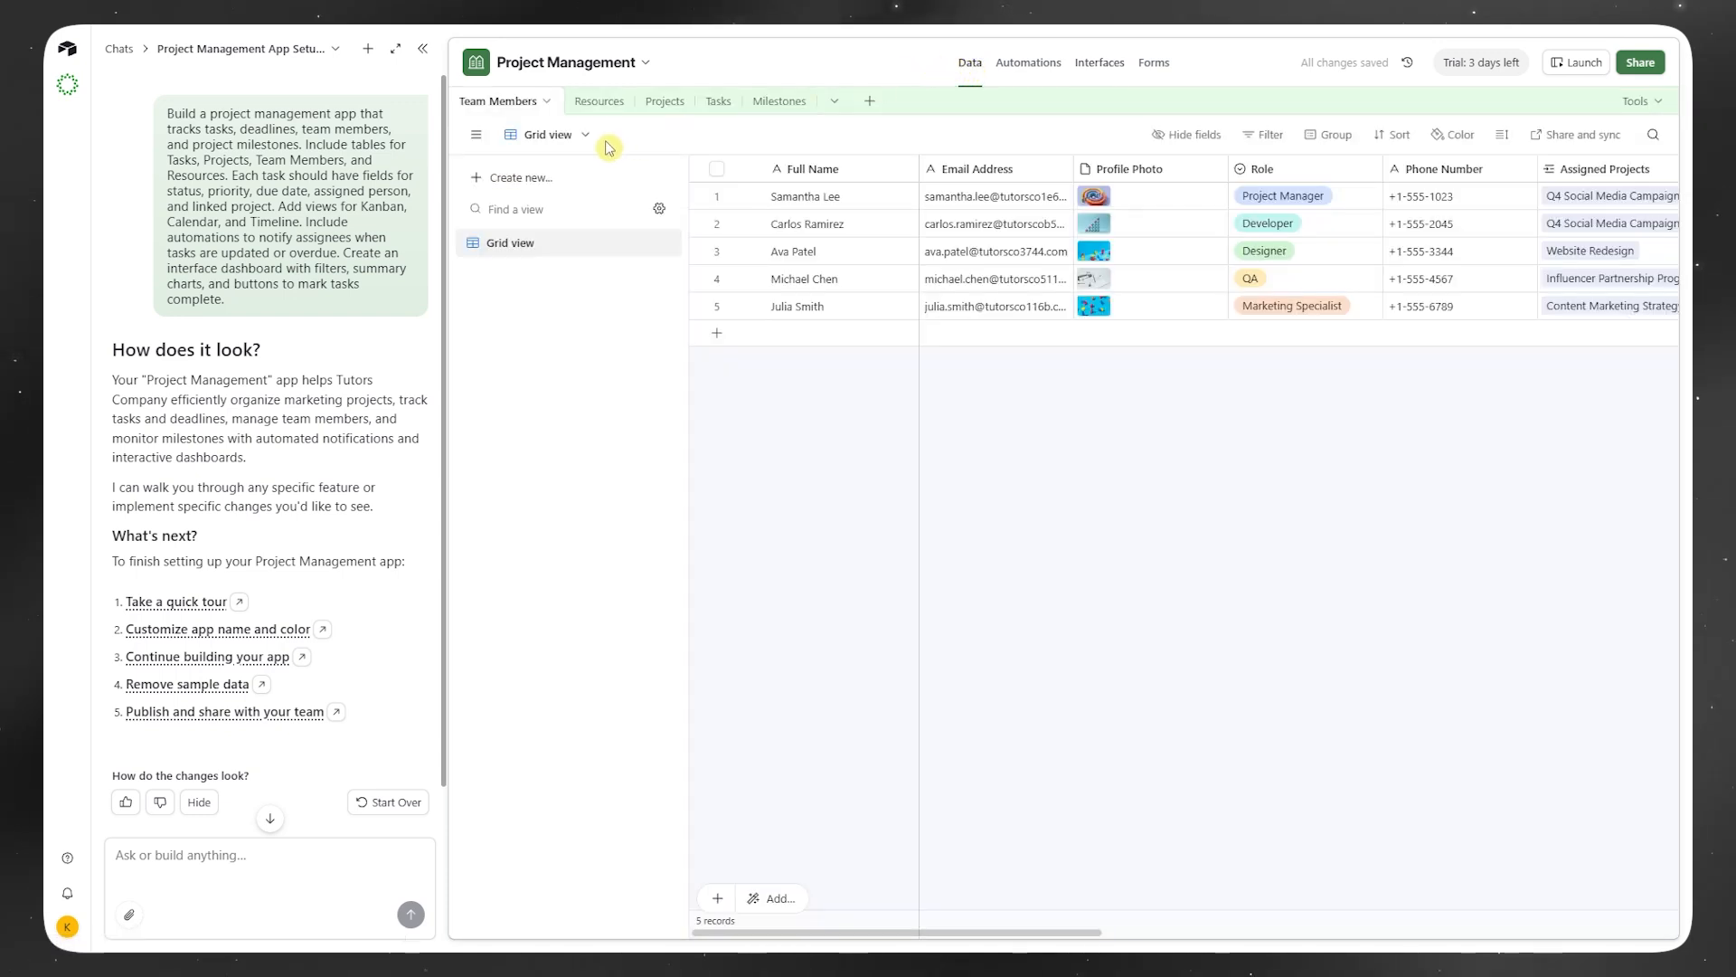
pyautogui.click(569, 138)
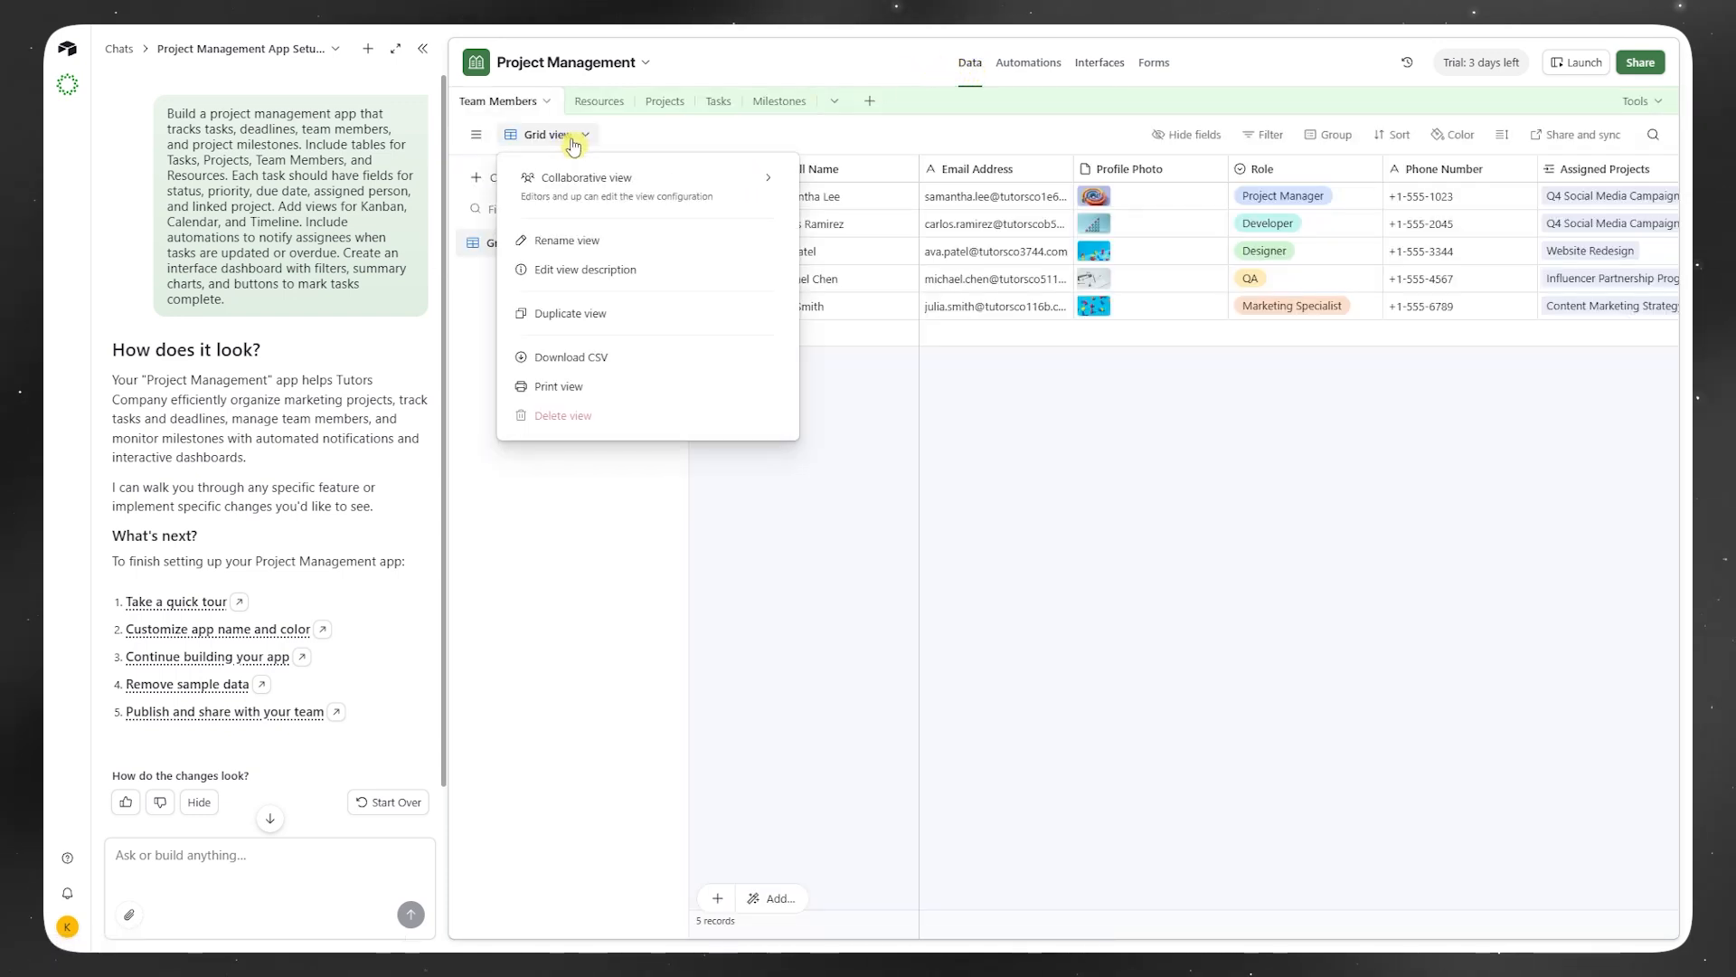
pyautogui.click(621, 499)
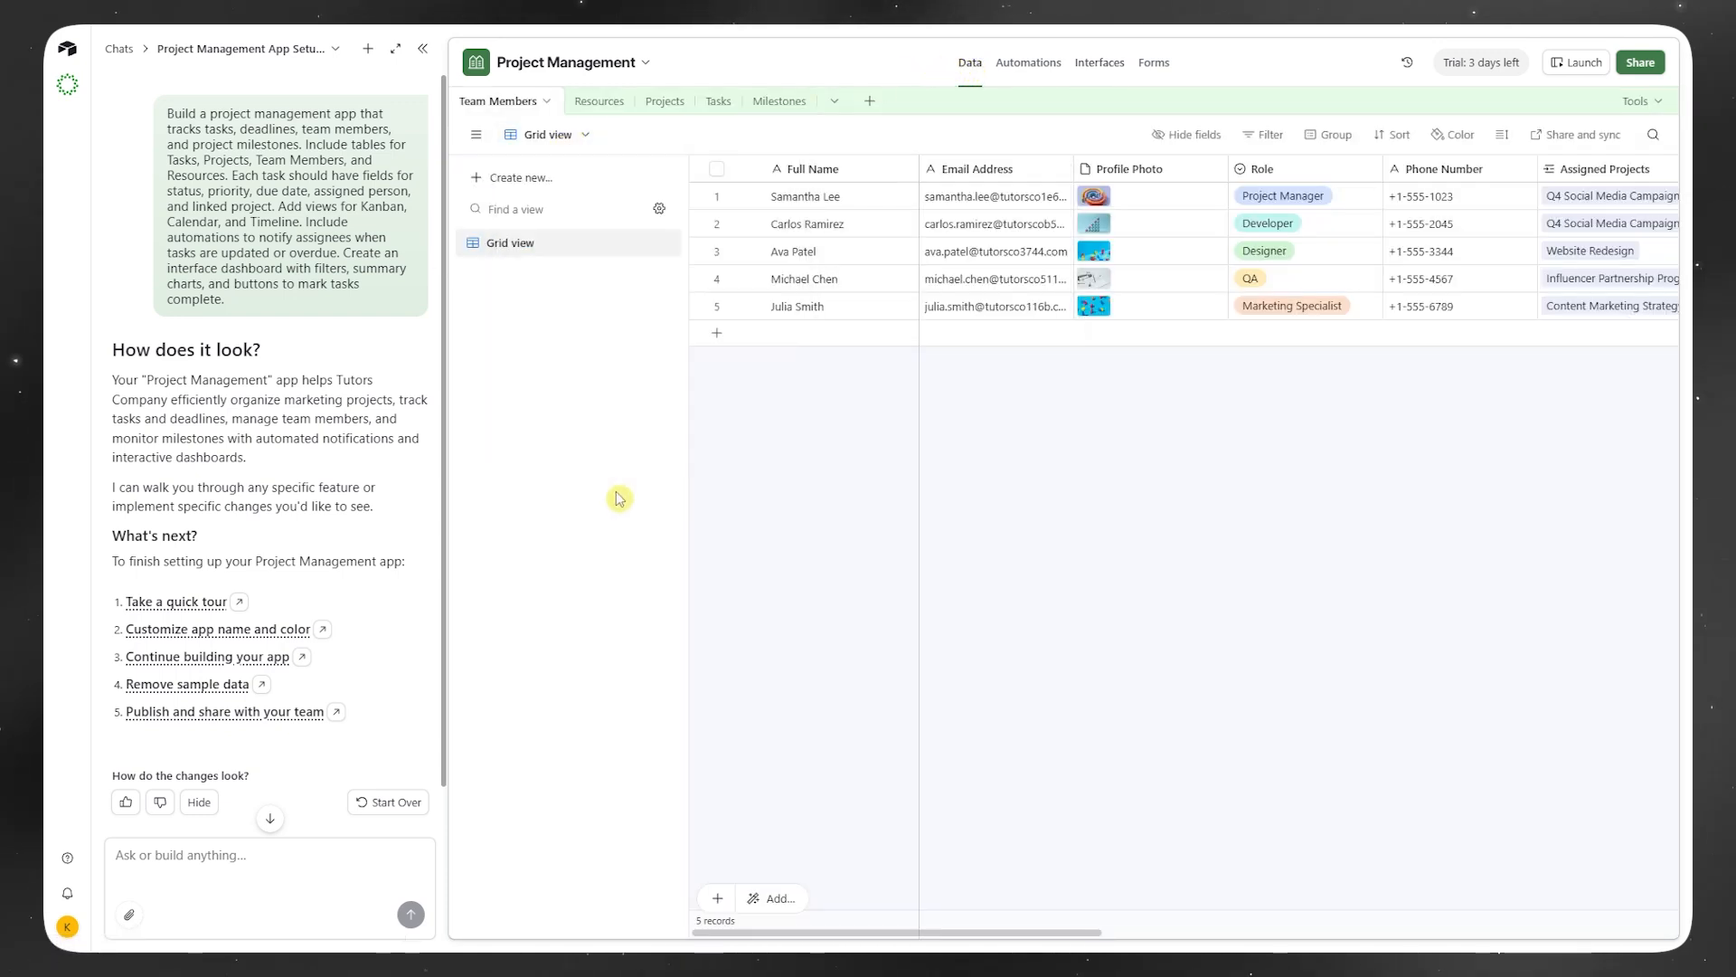
pyautogui.click(548, 138)
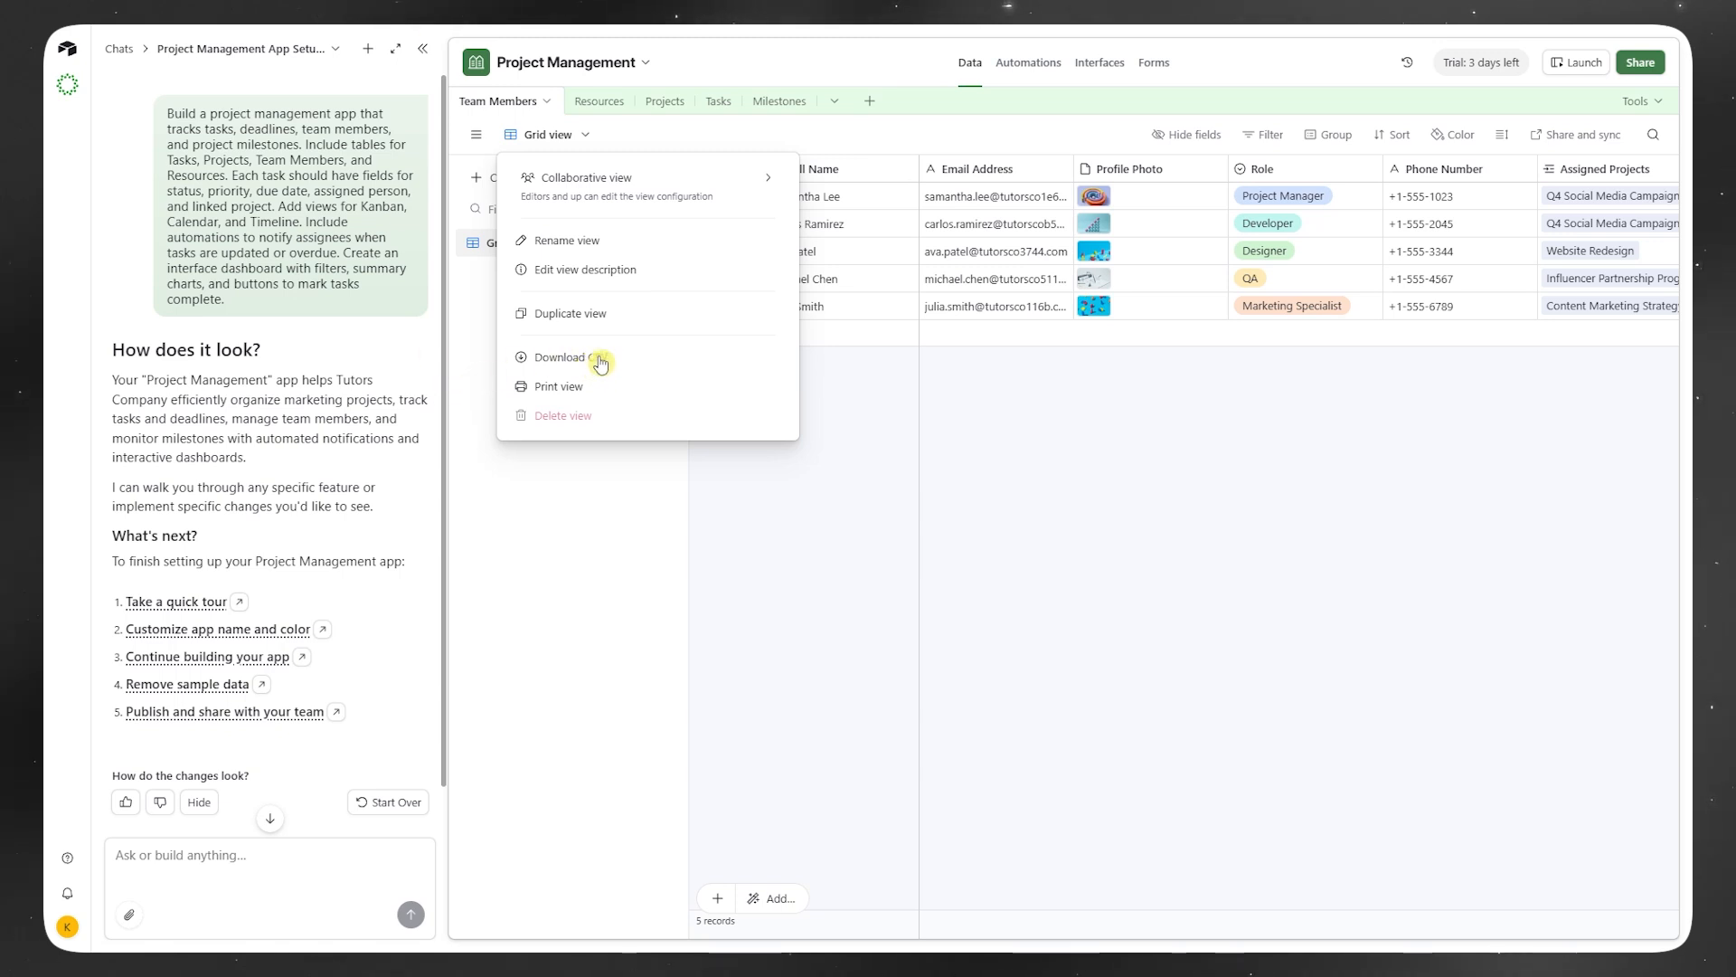
pyautogui.moveTo(515, 192)
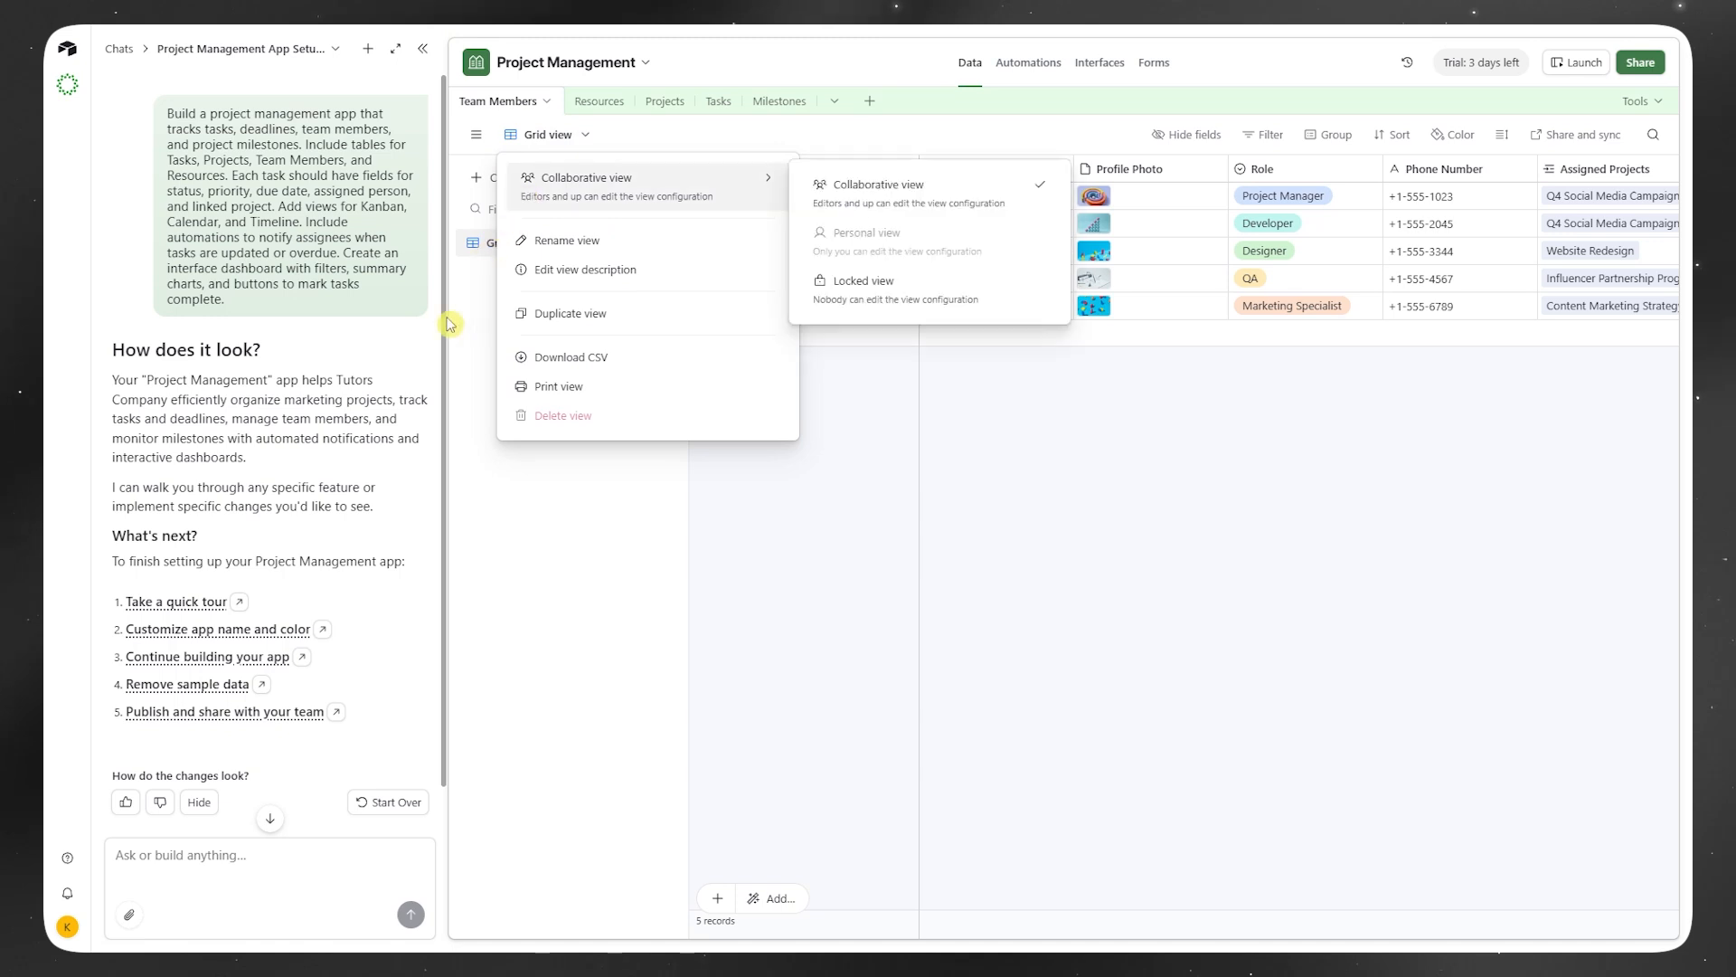
pyautogui.click(780, 494)
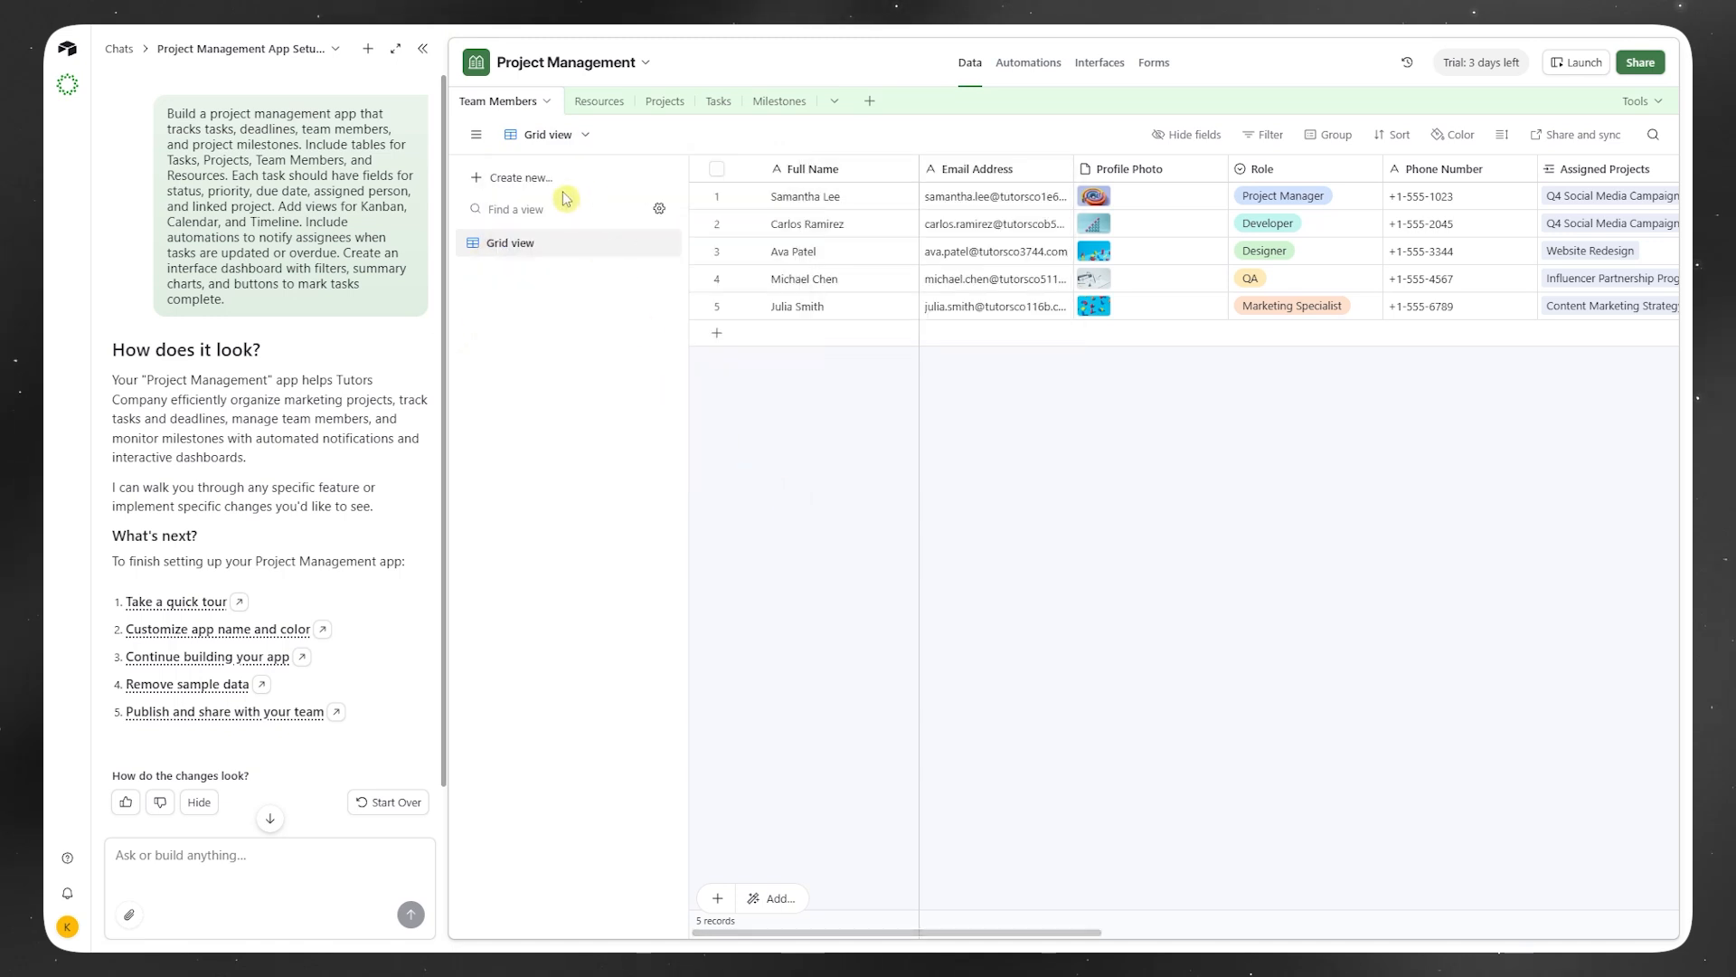
# Step: Create a collaborative grid view named Grid 2 for the Team Members table
pyautogui.click(480, 179)
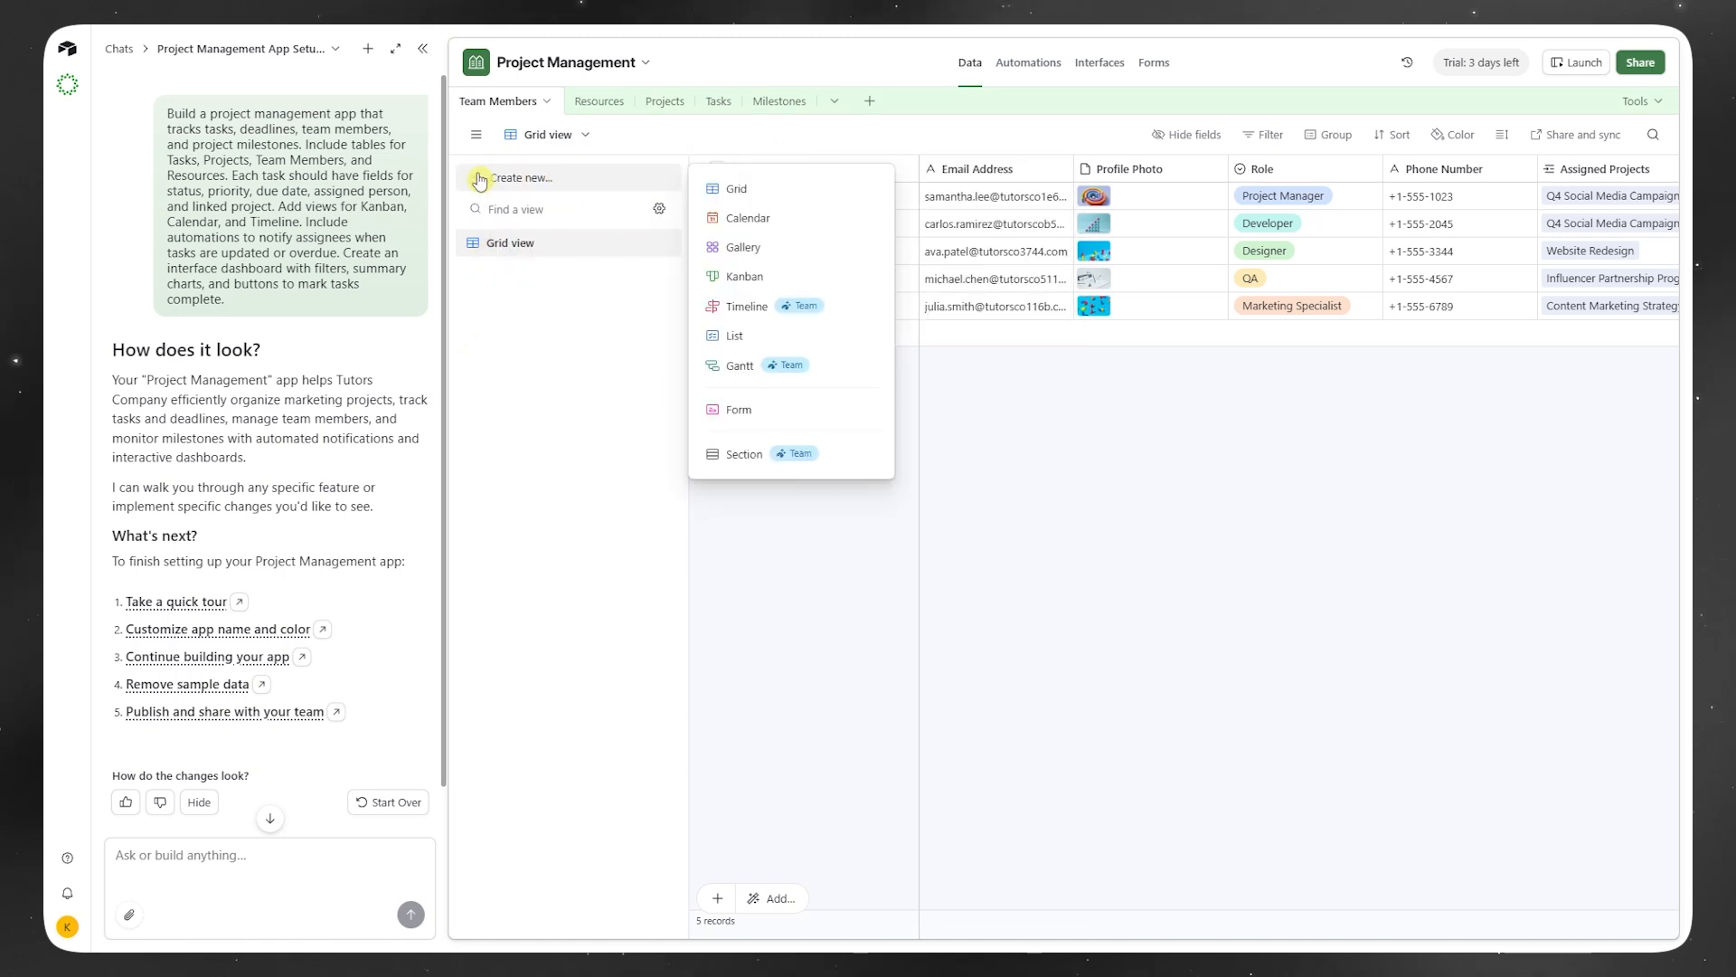
pyautogui.click(755, 192)
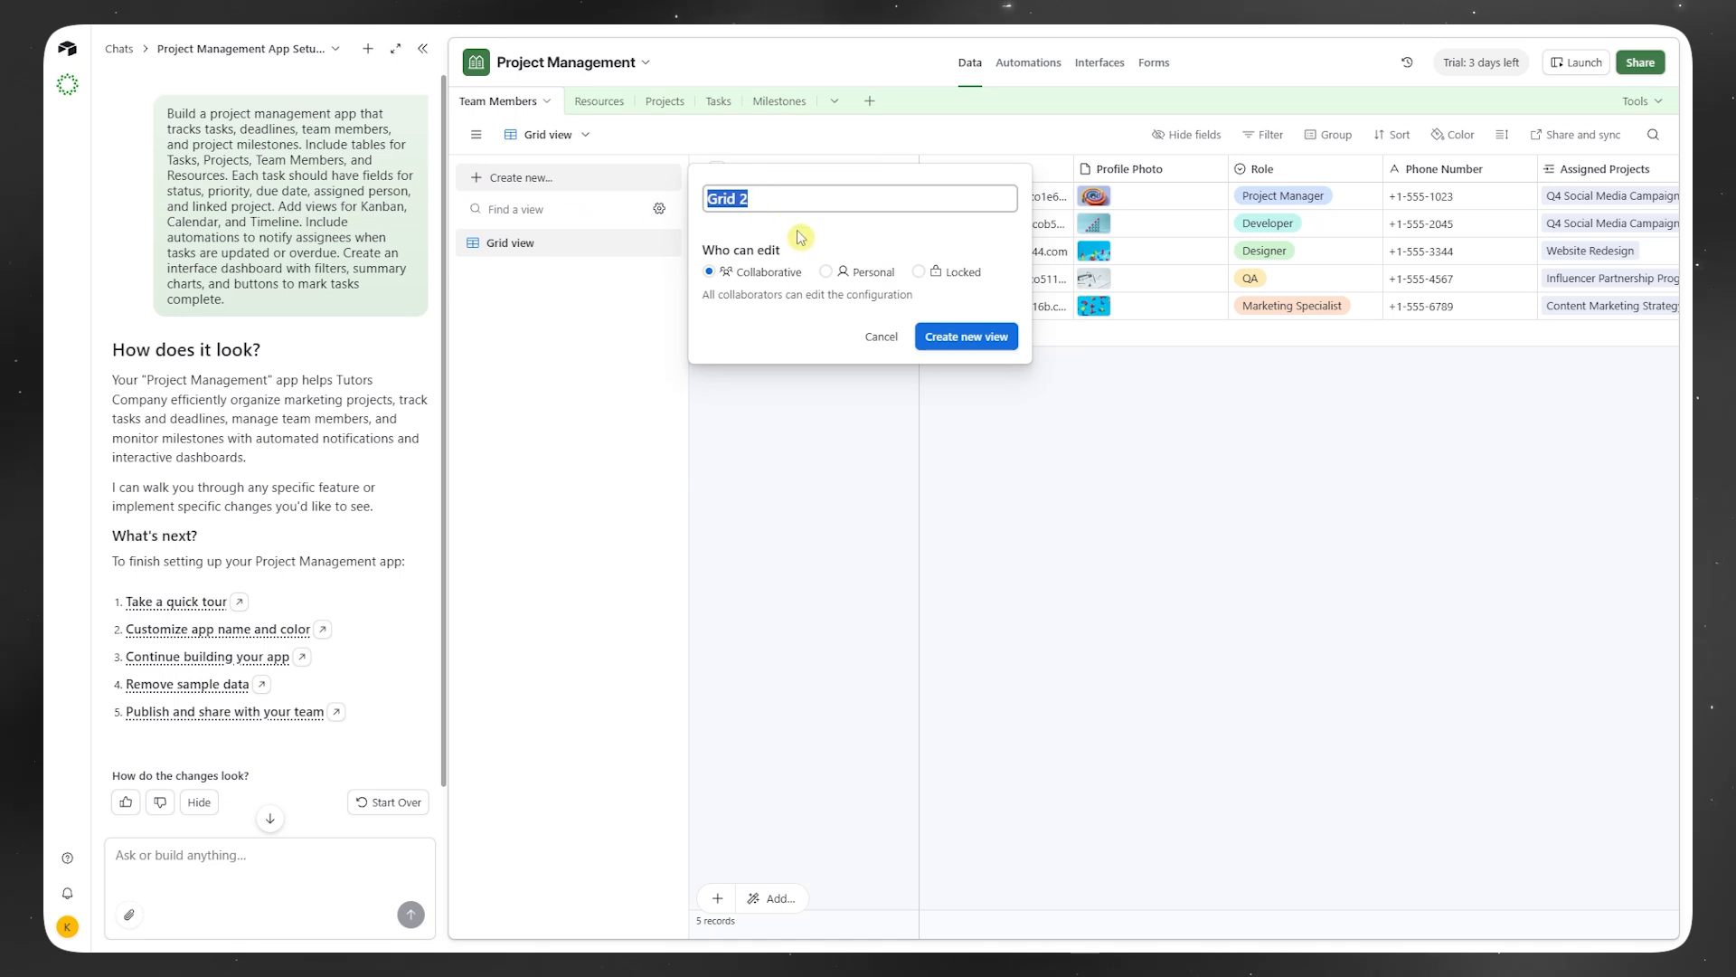
pyautogui.click(970, 346)
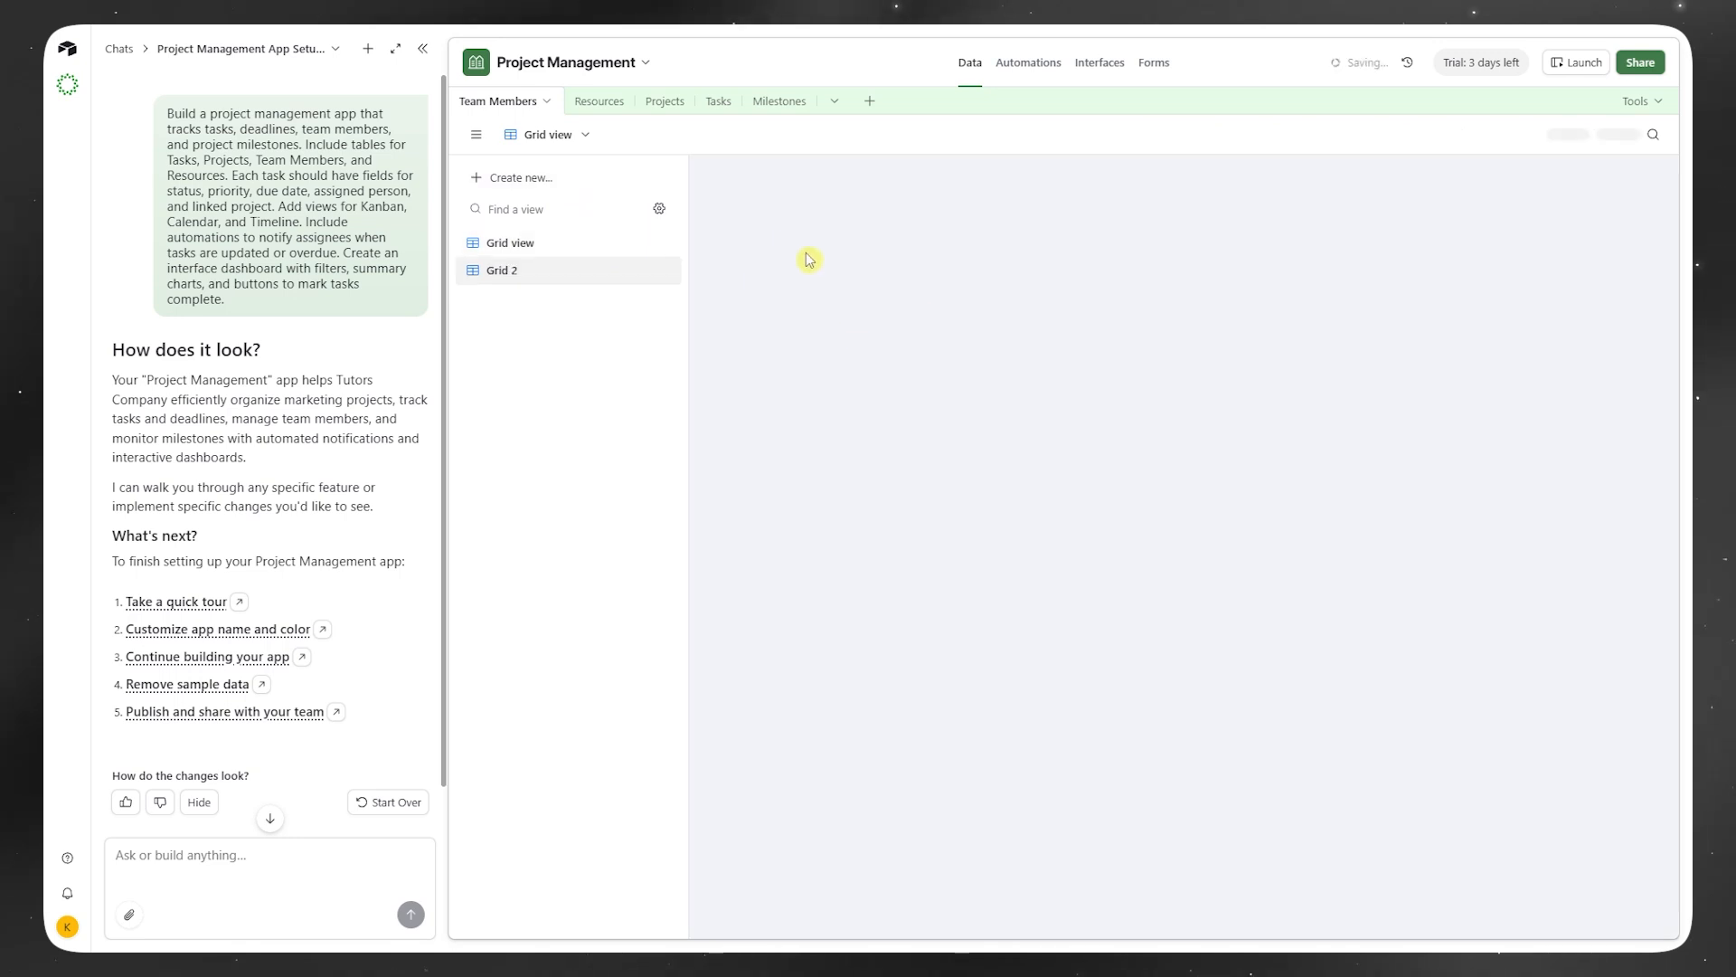
# Step: Create a Kanban view for the Team Members table, stacked by the Role field
pyautogui.click(546, 179)
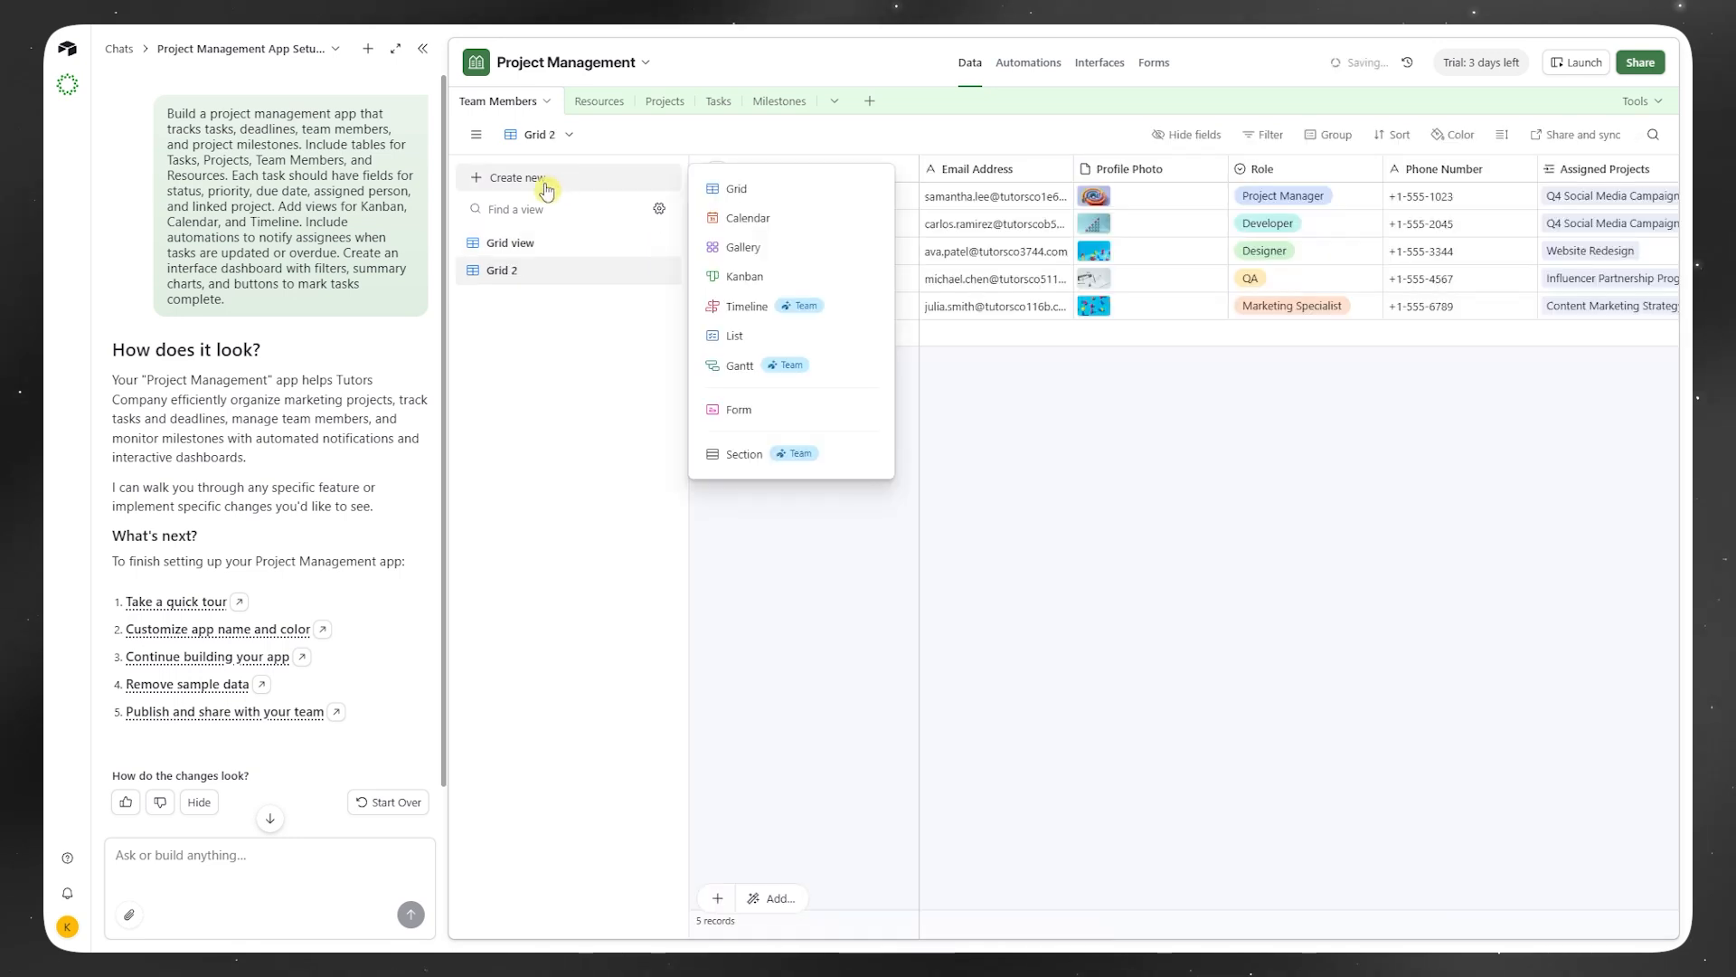
pyautogui.click(775, 278)
pyautogui.click(942, 338)
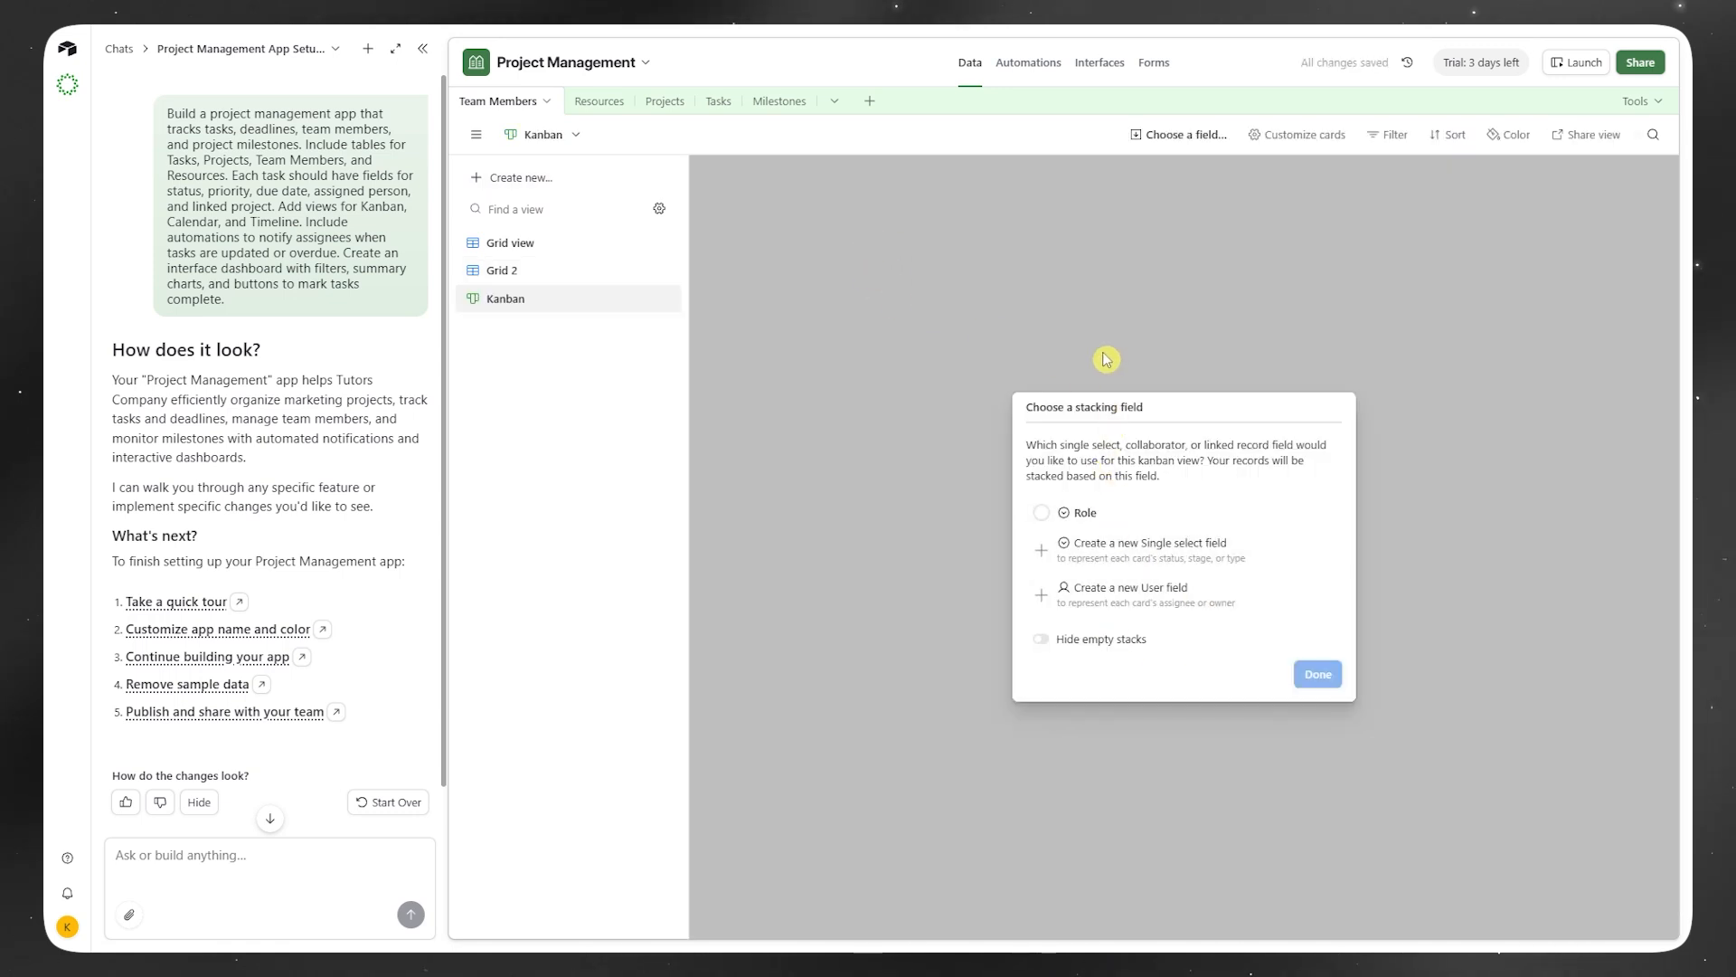
pyautogui.click(1042, 512)
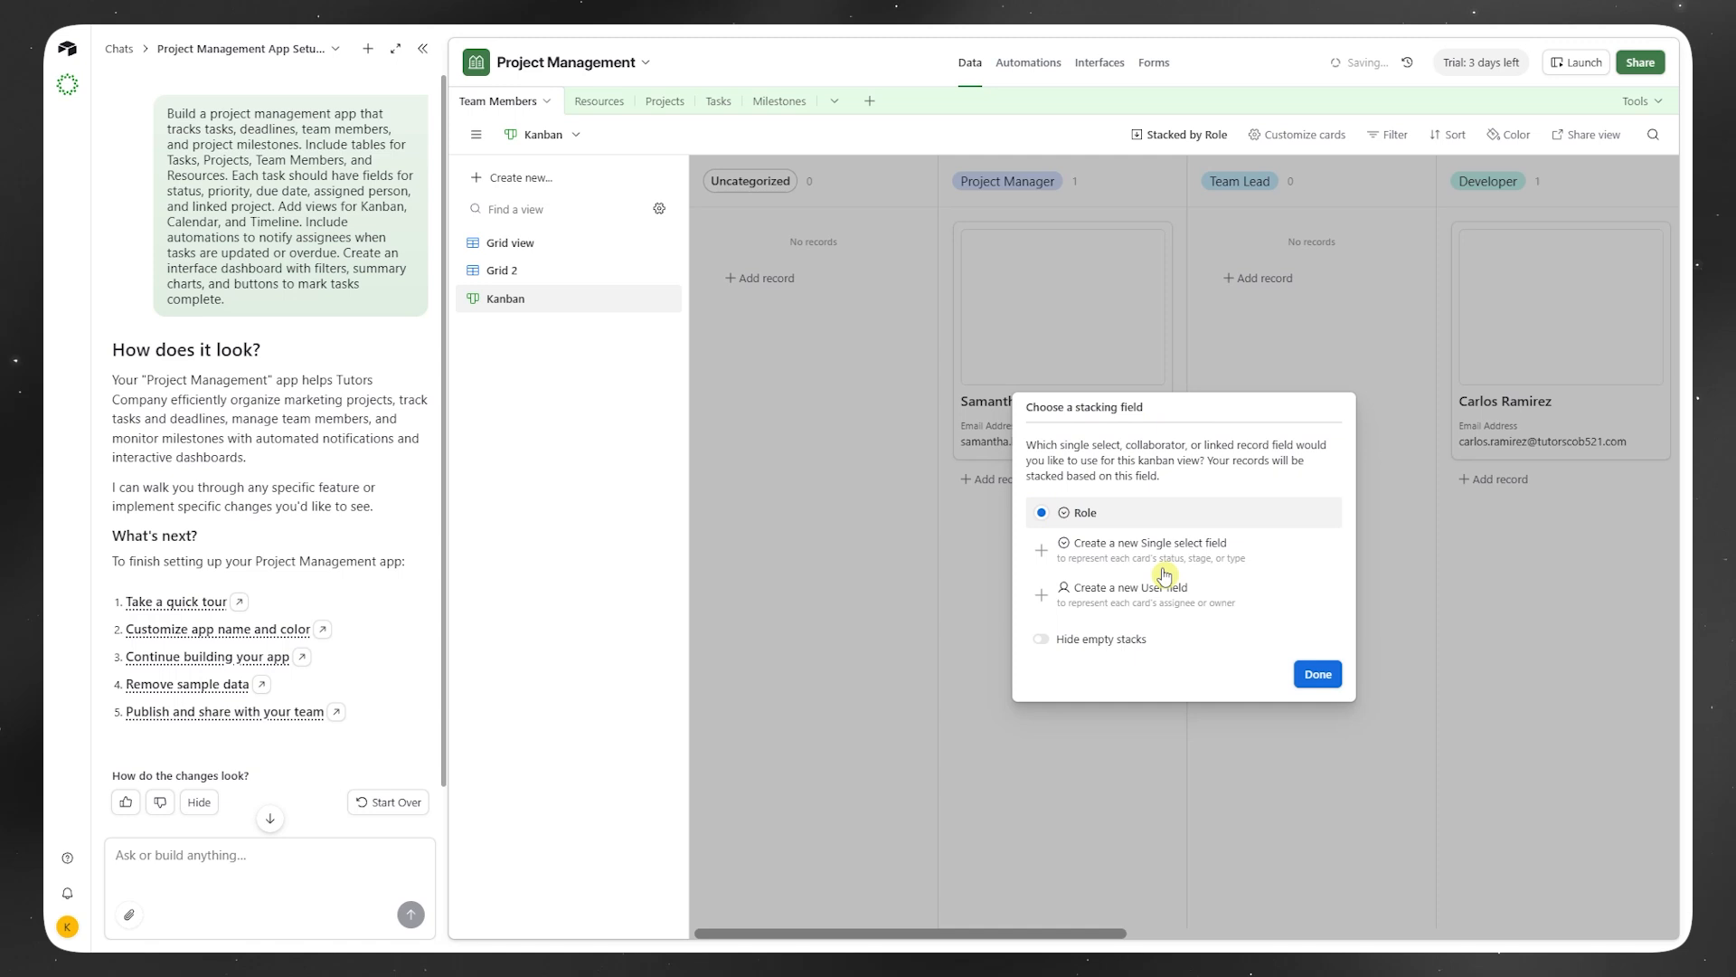
pyautogui.click(1318, 674)
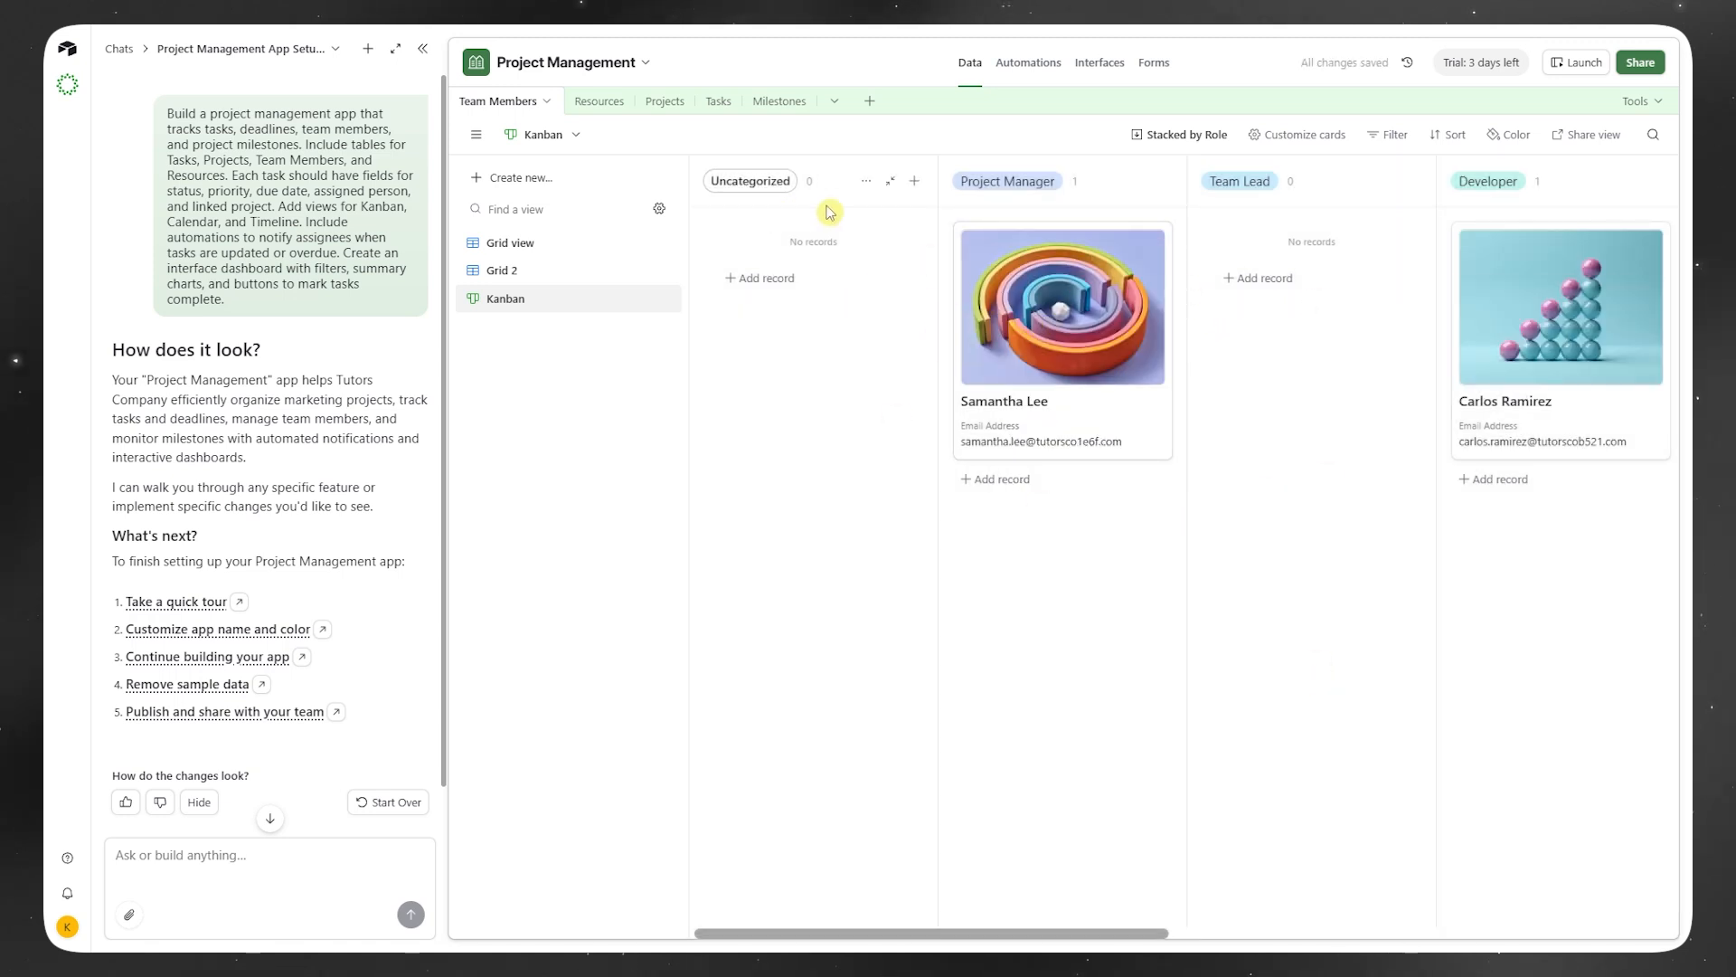
# Step: Create a collaborative Calendar view for the Team Members table and check its view options
pyautogui.click(543, 137)
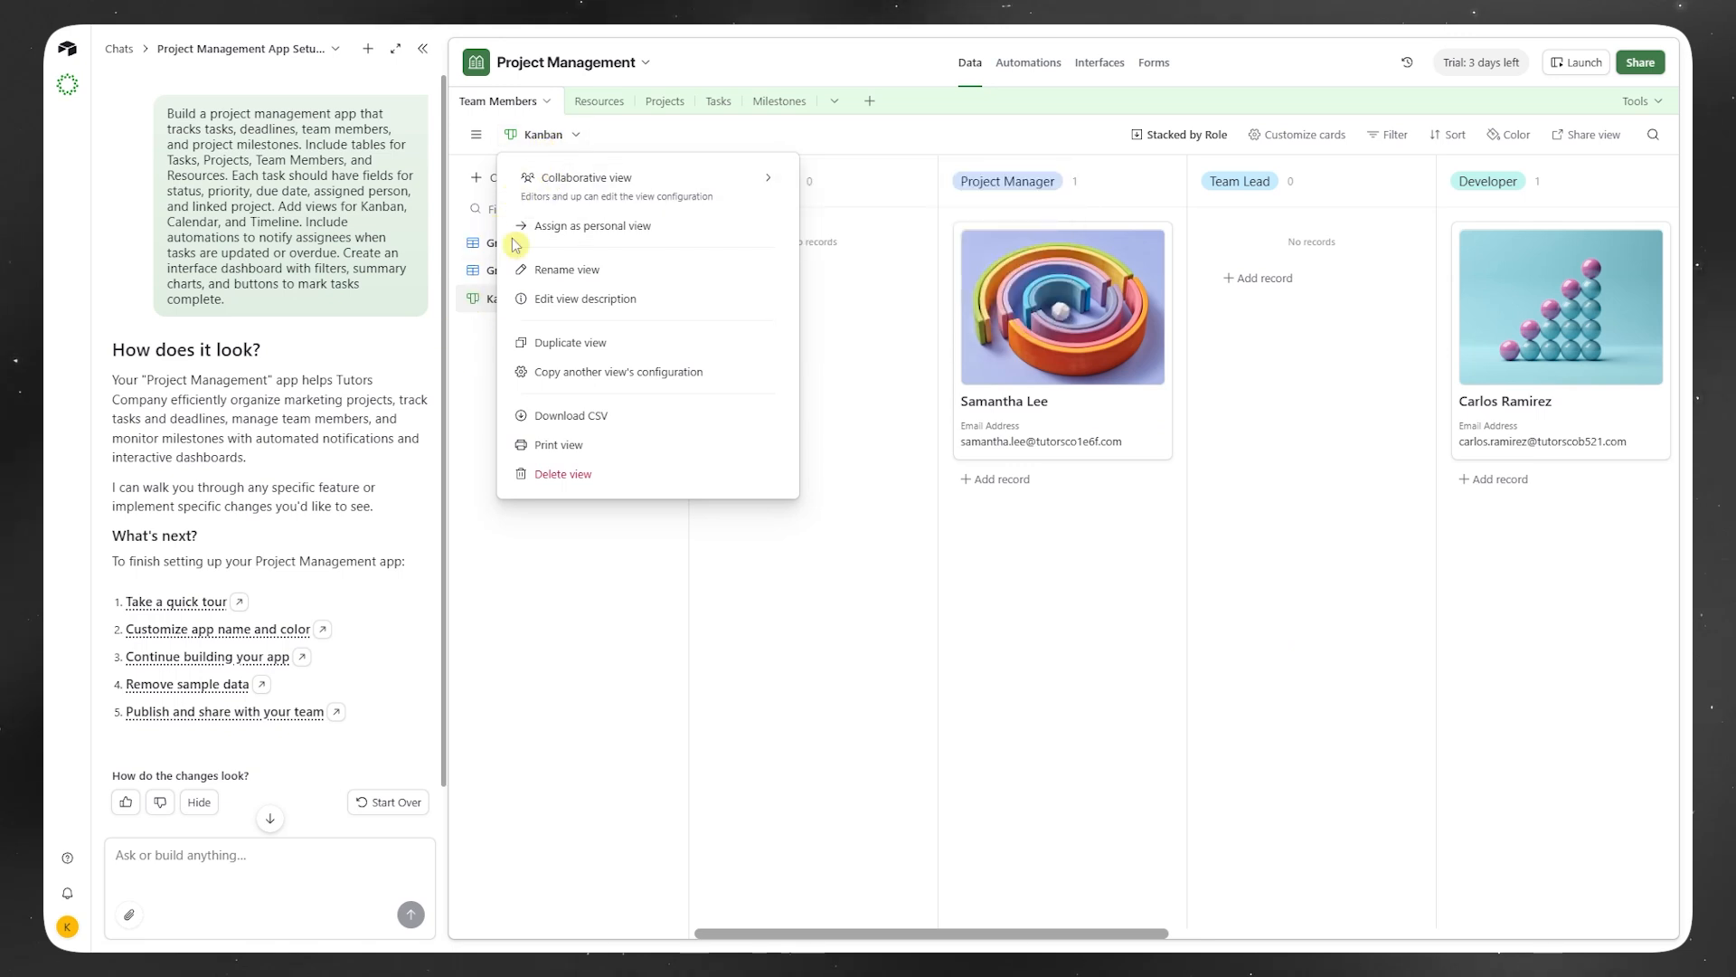
pyautogui.click(757, 147)
pyautogui.click(526, 178)
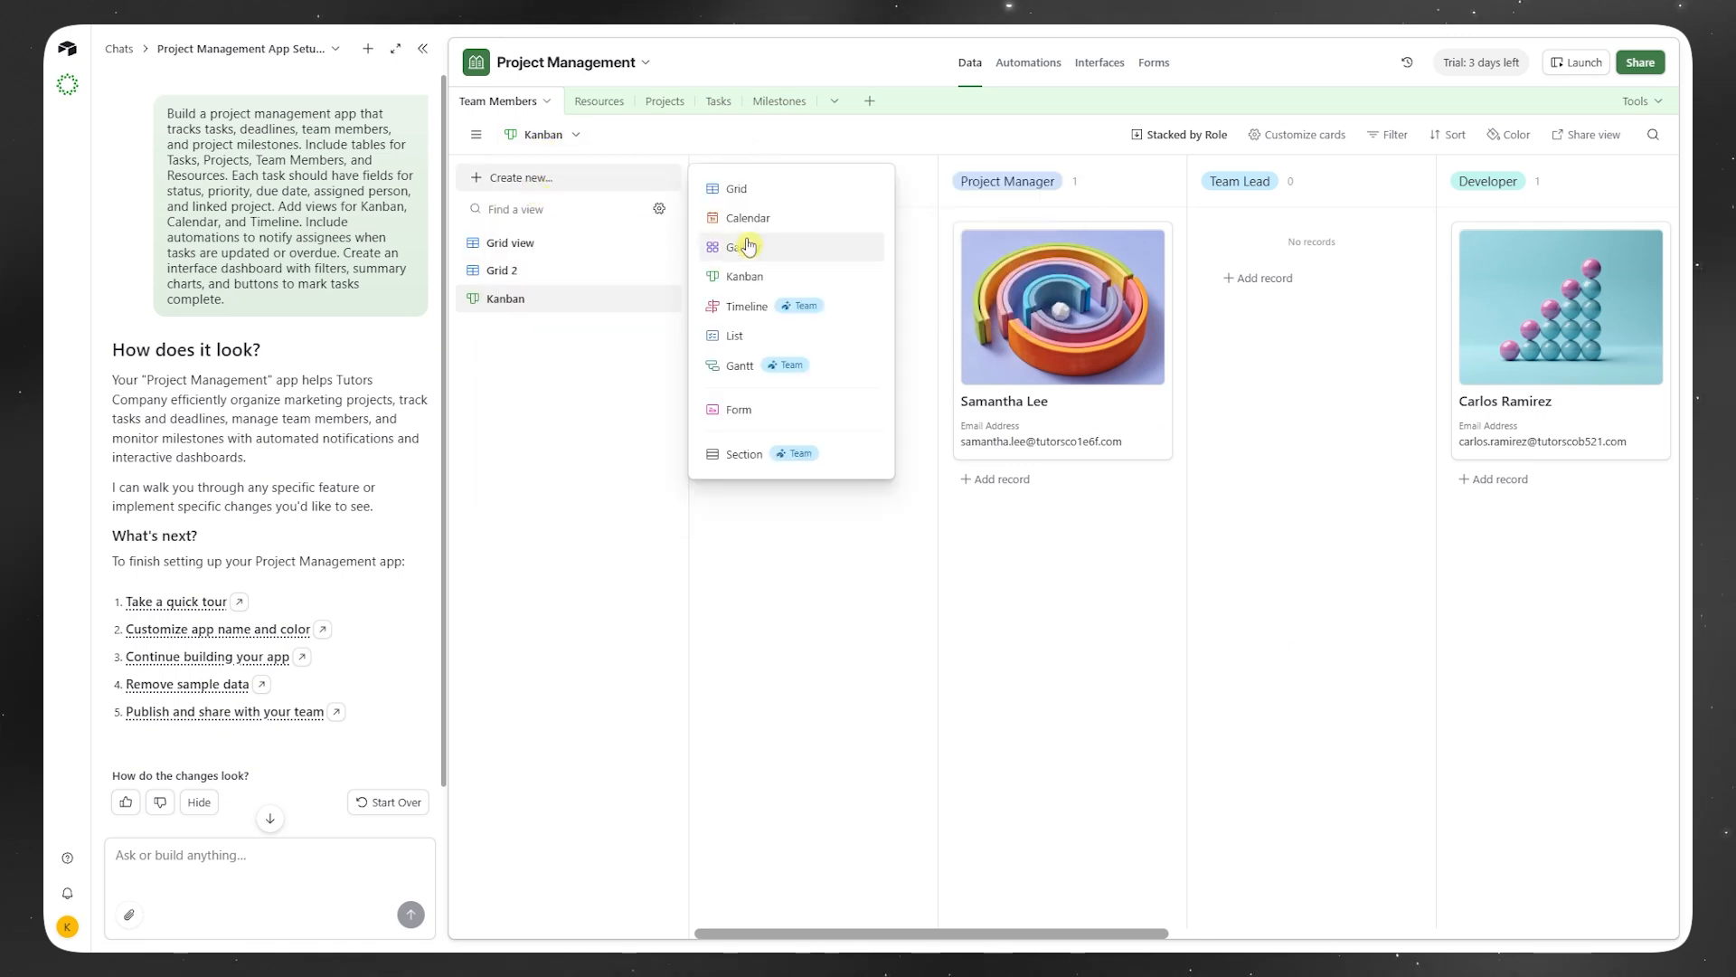
pyautogui.click(769, 221)
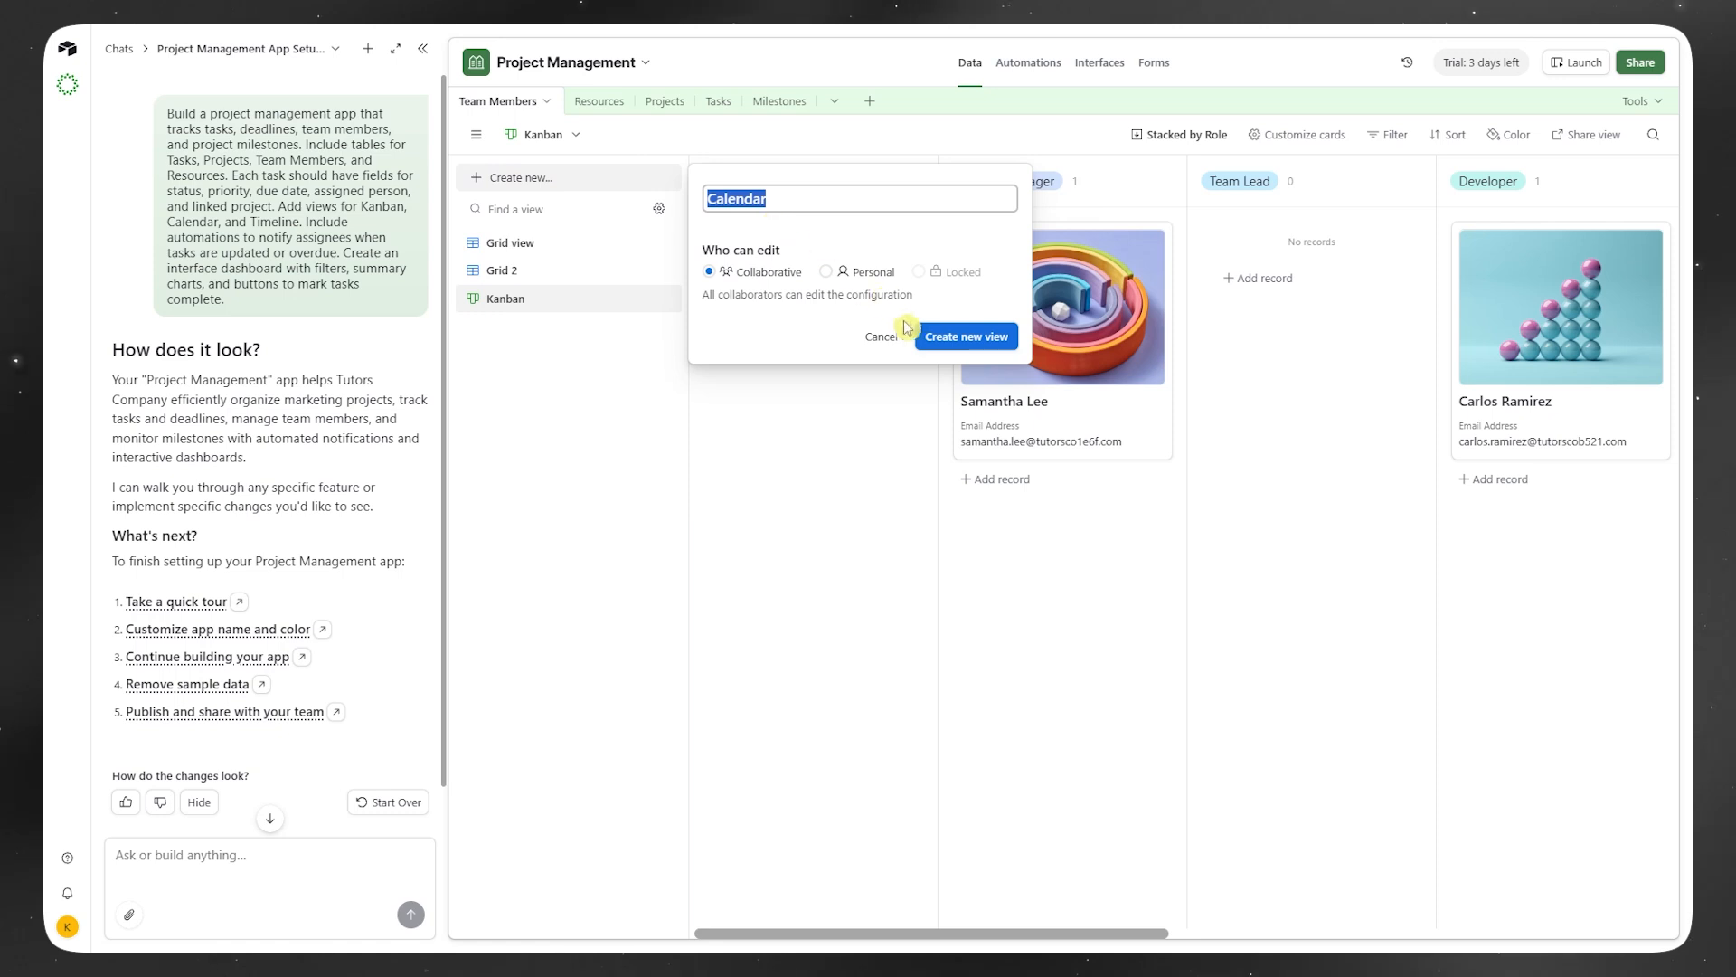
pyautogui.click(943, 340)
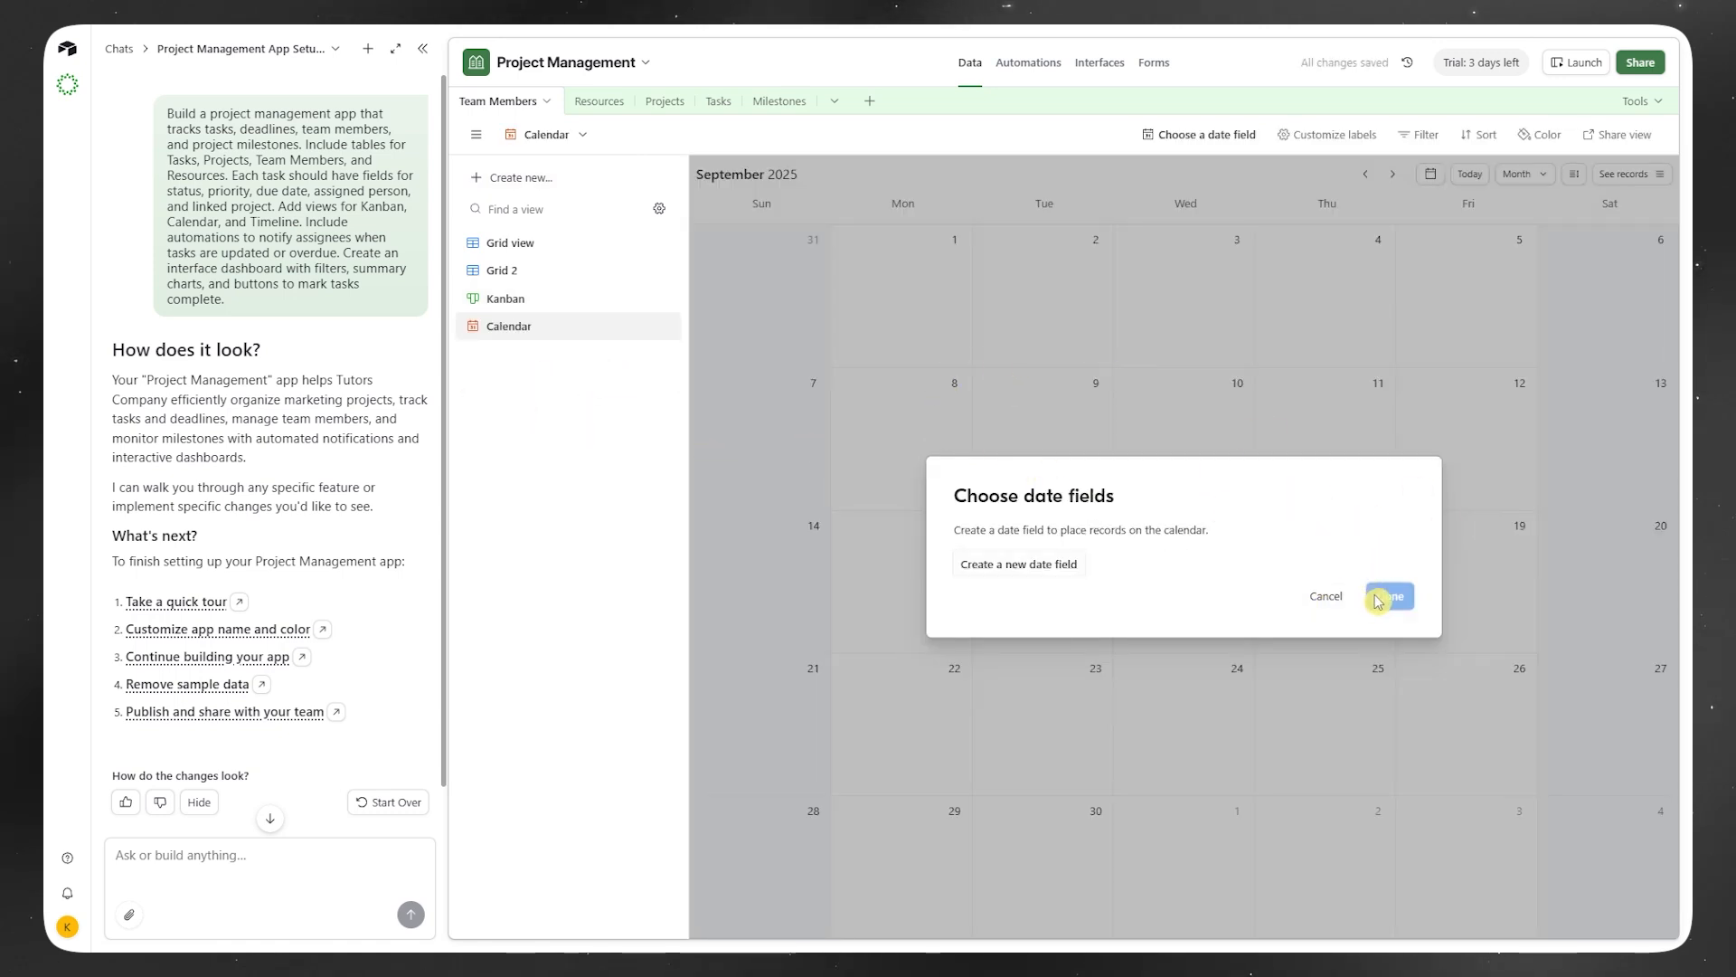
pyautogui.click(556, 148)
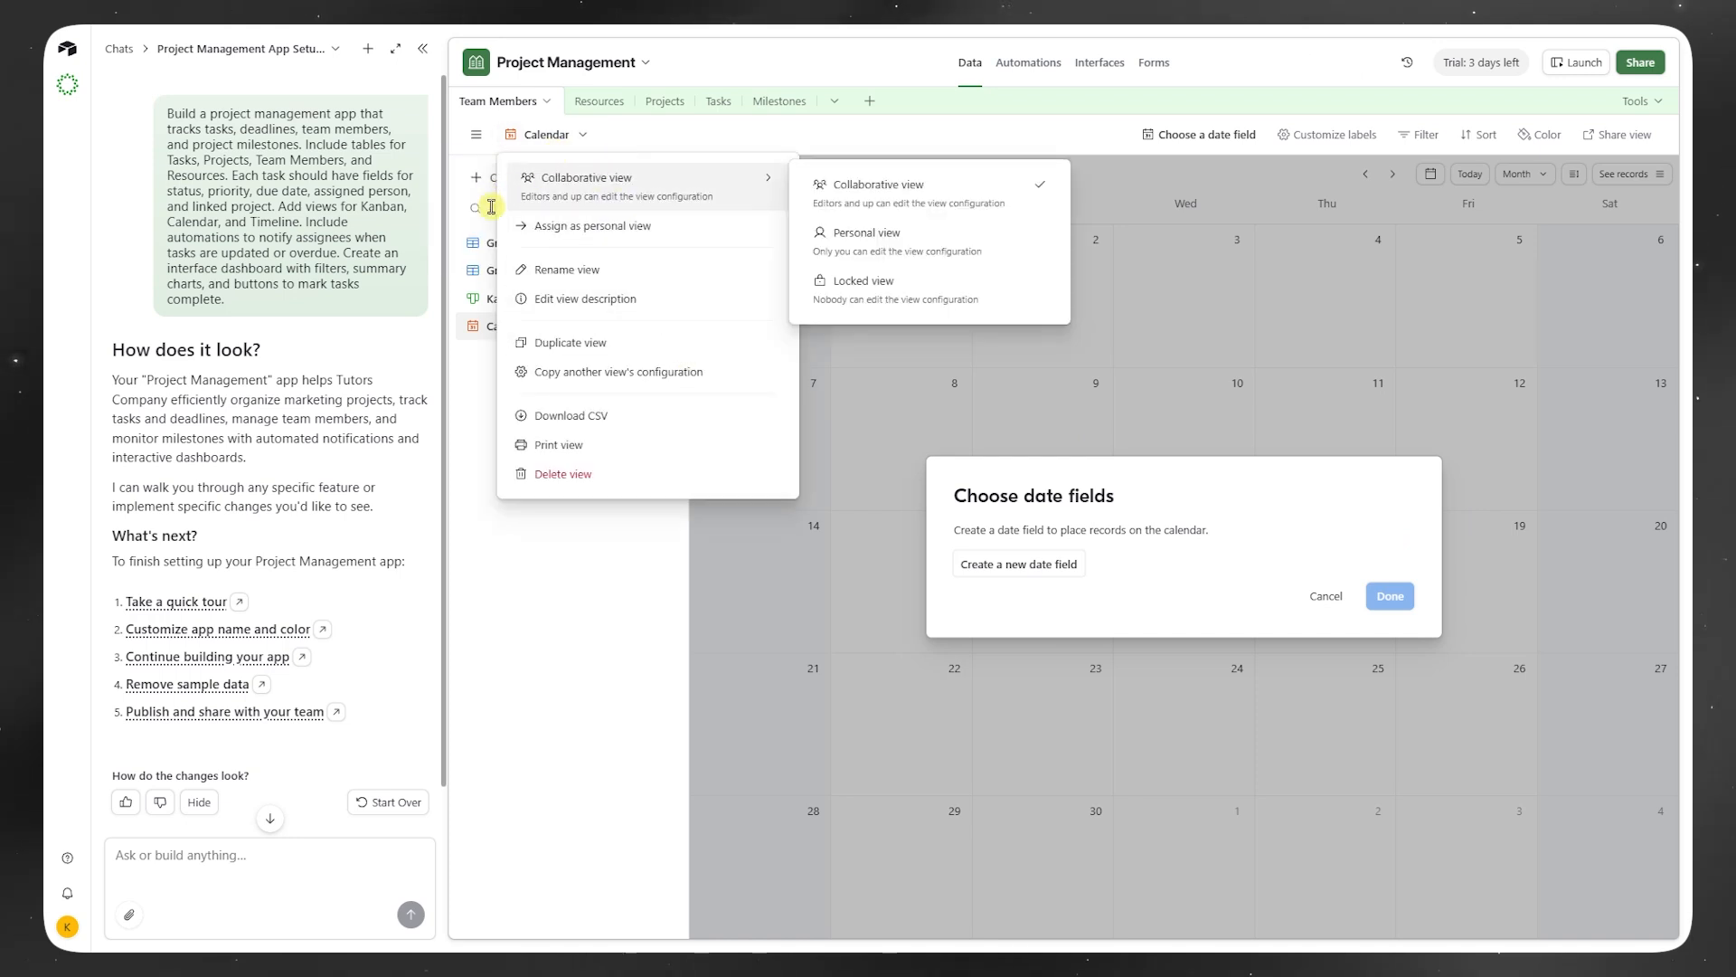
pyautogui.click(455, 461)
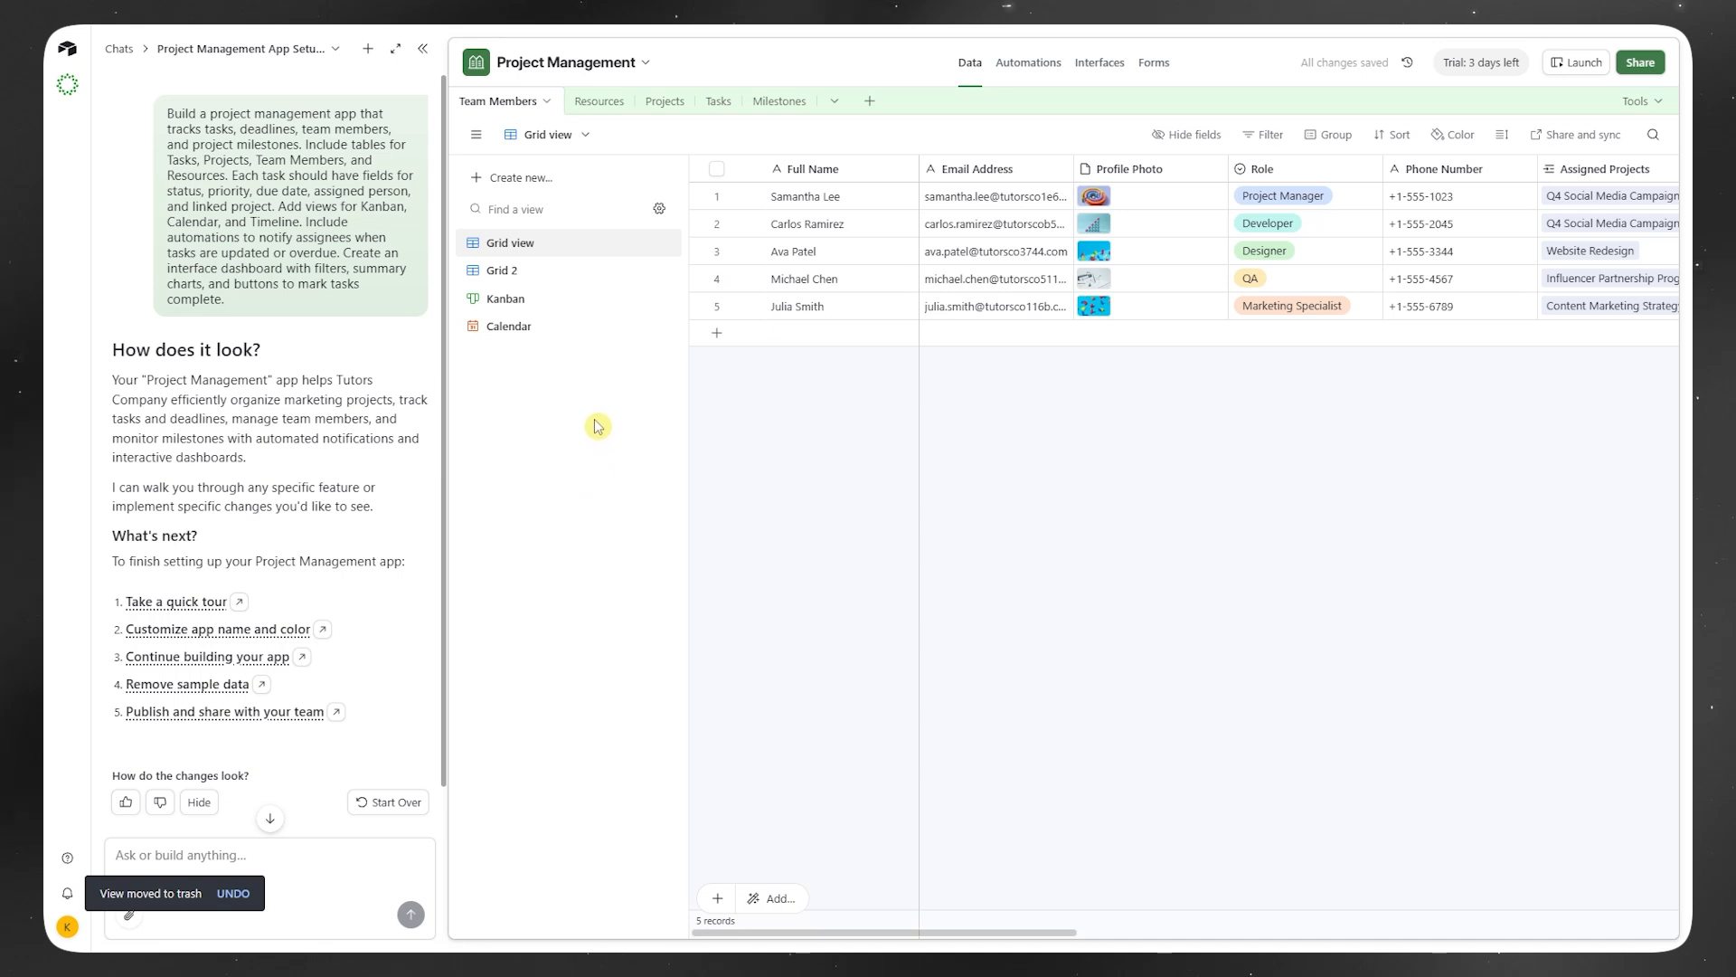
# Step: Create a collaborative Timeline view for the Team Members table, using the Start date field with no end date or record grouping
pyautogui.click(523, 179)
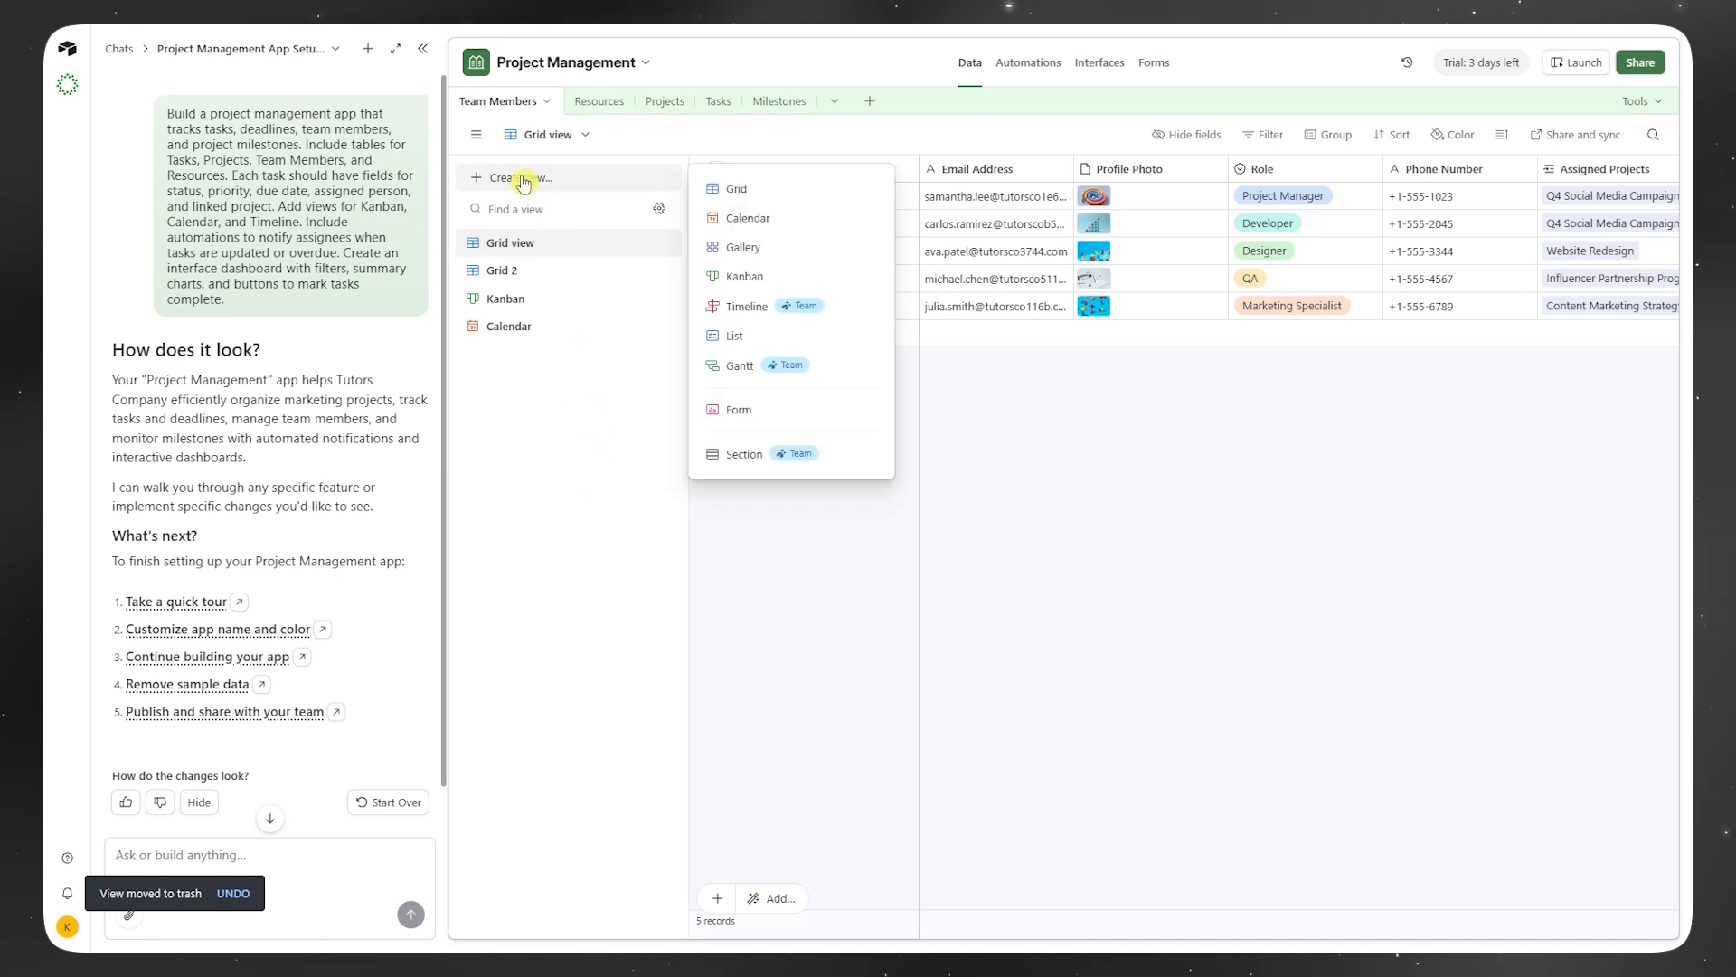
pyautogui.click(760, 304)
pyautogui.click(783, 198)
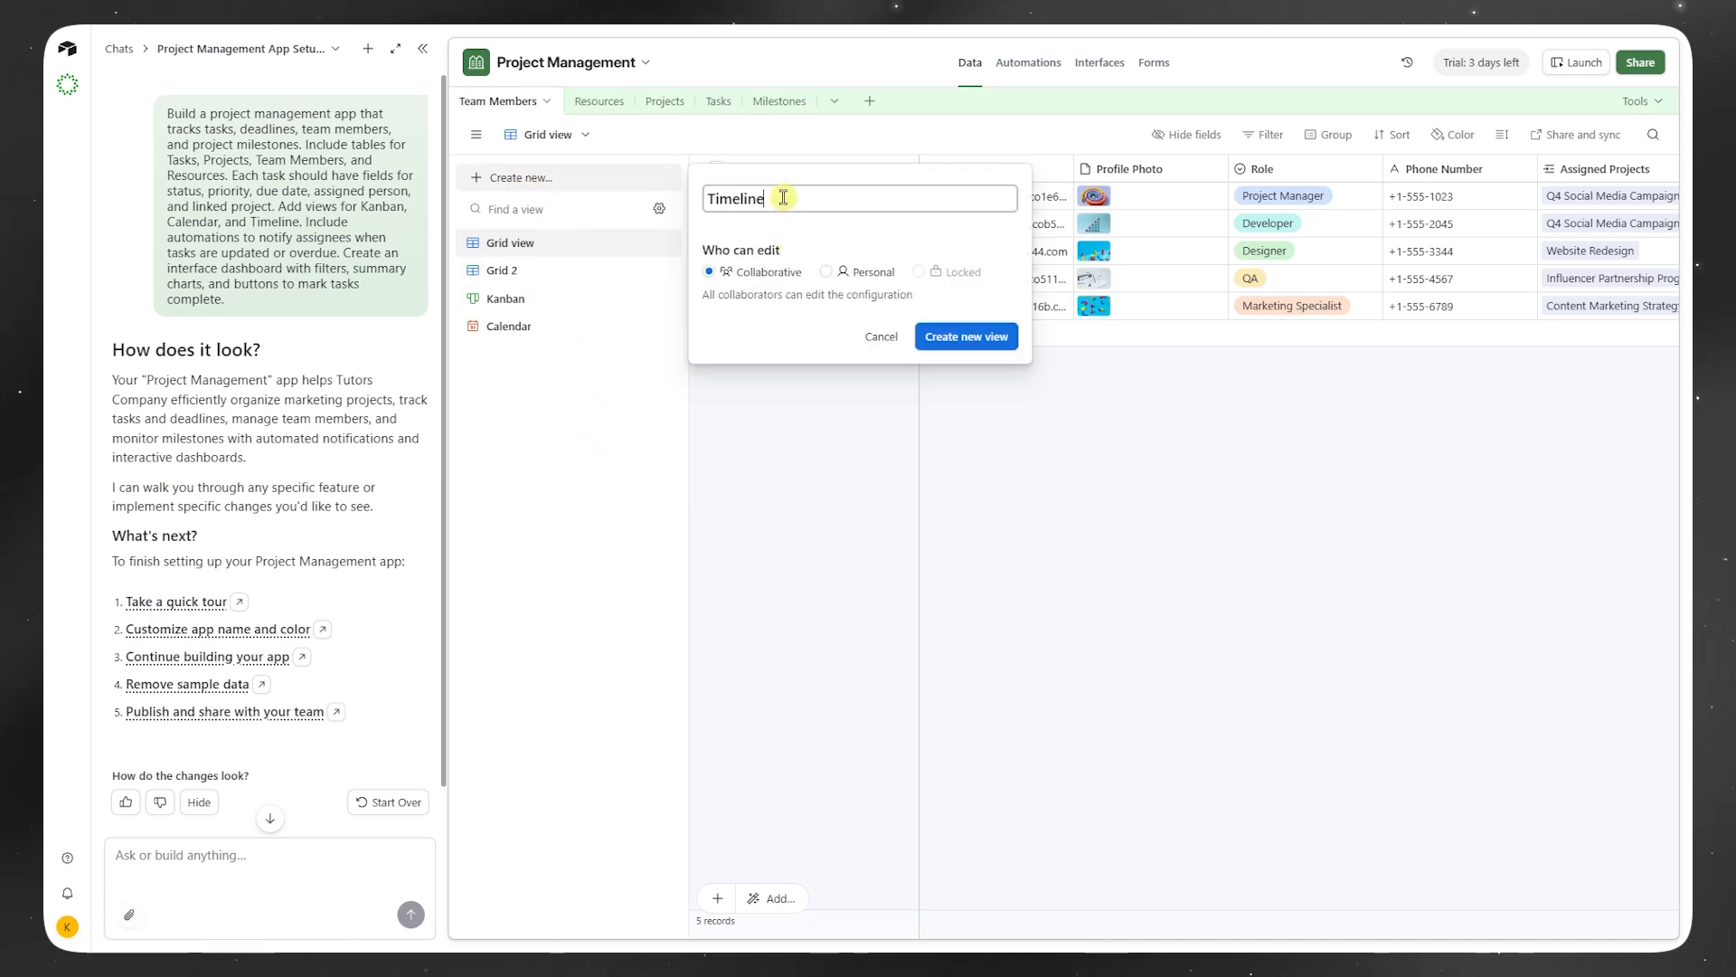
pyautogui.click(964, 340)
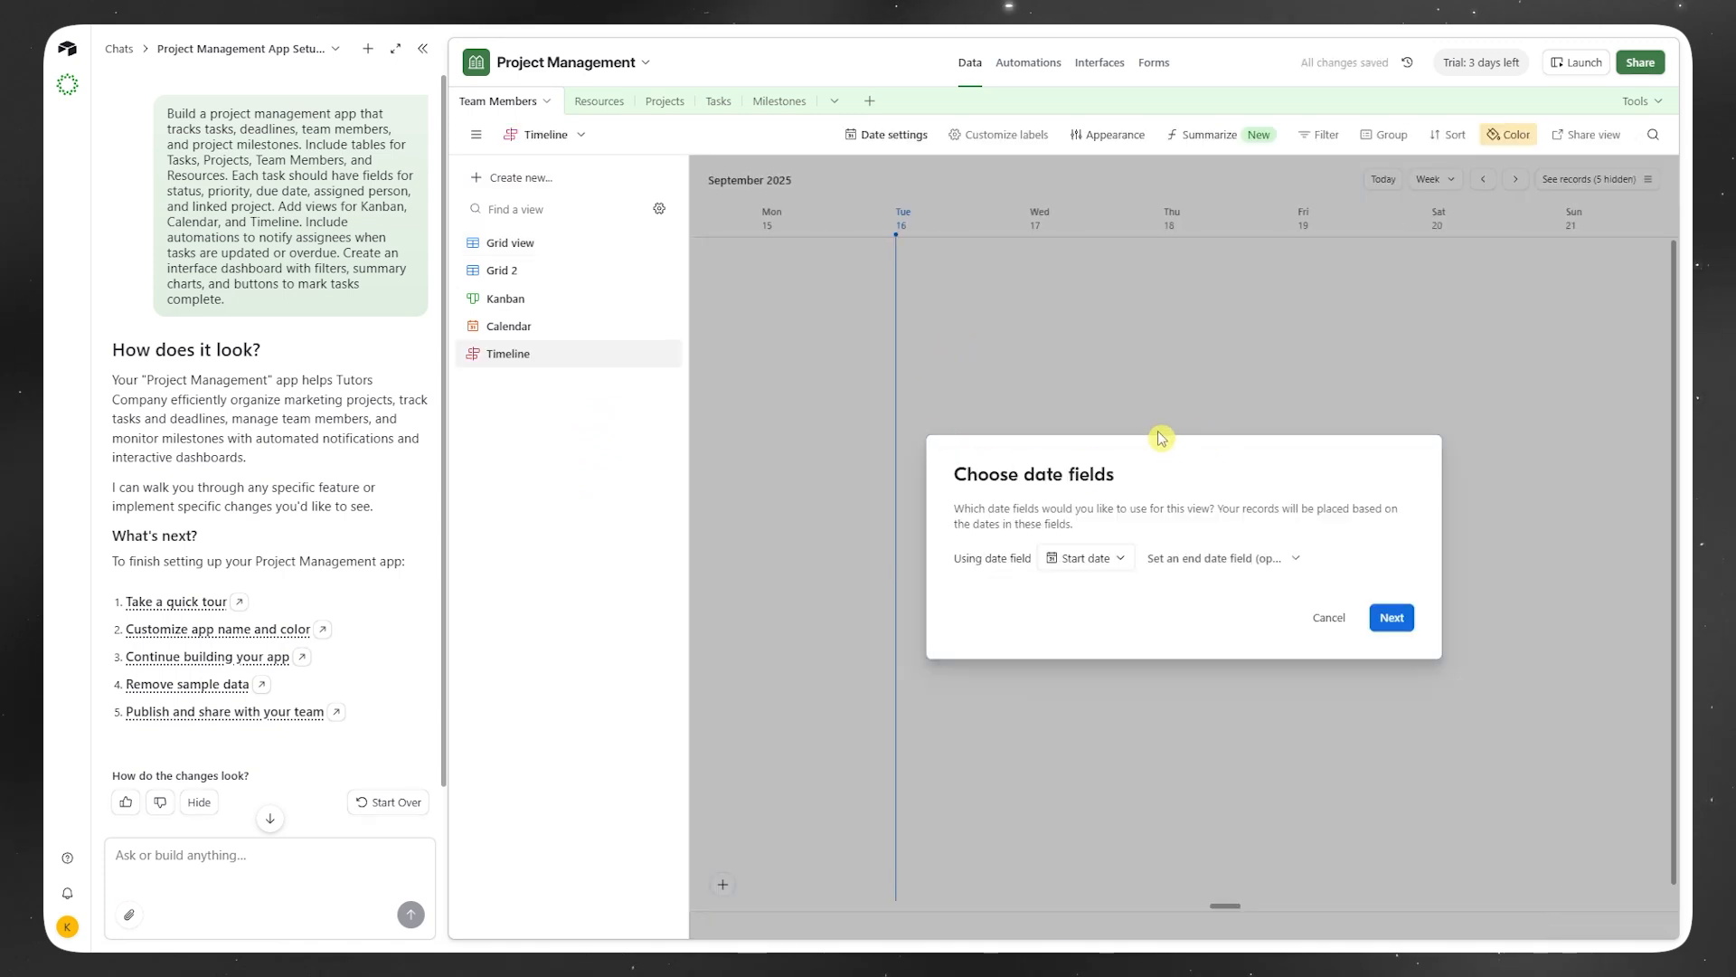
pyautogui.click(1390, 624)
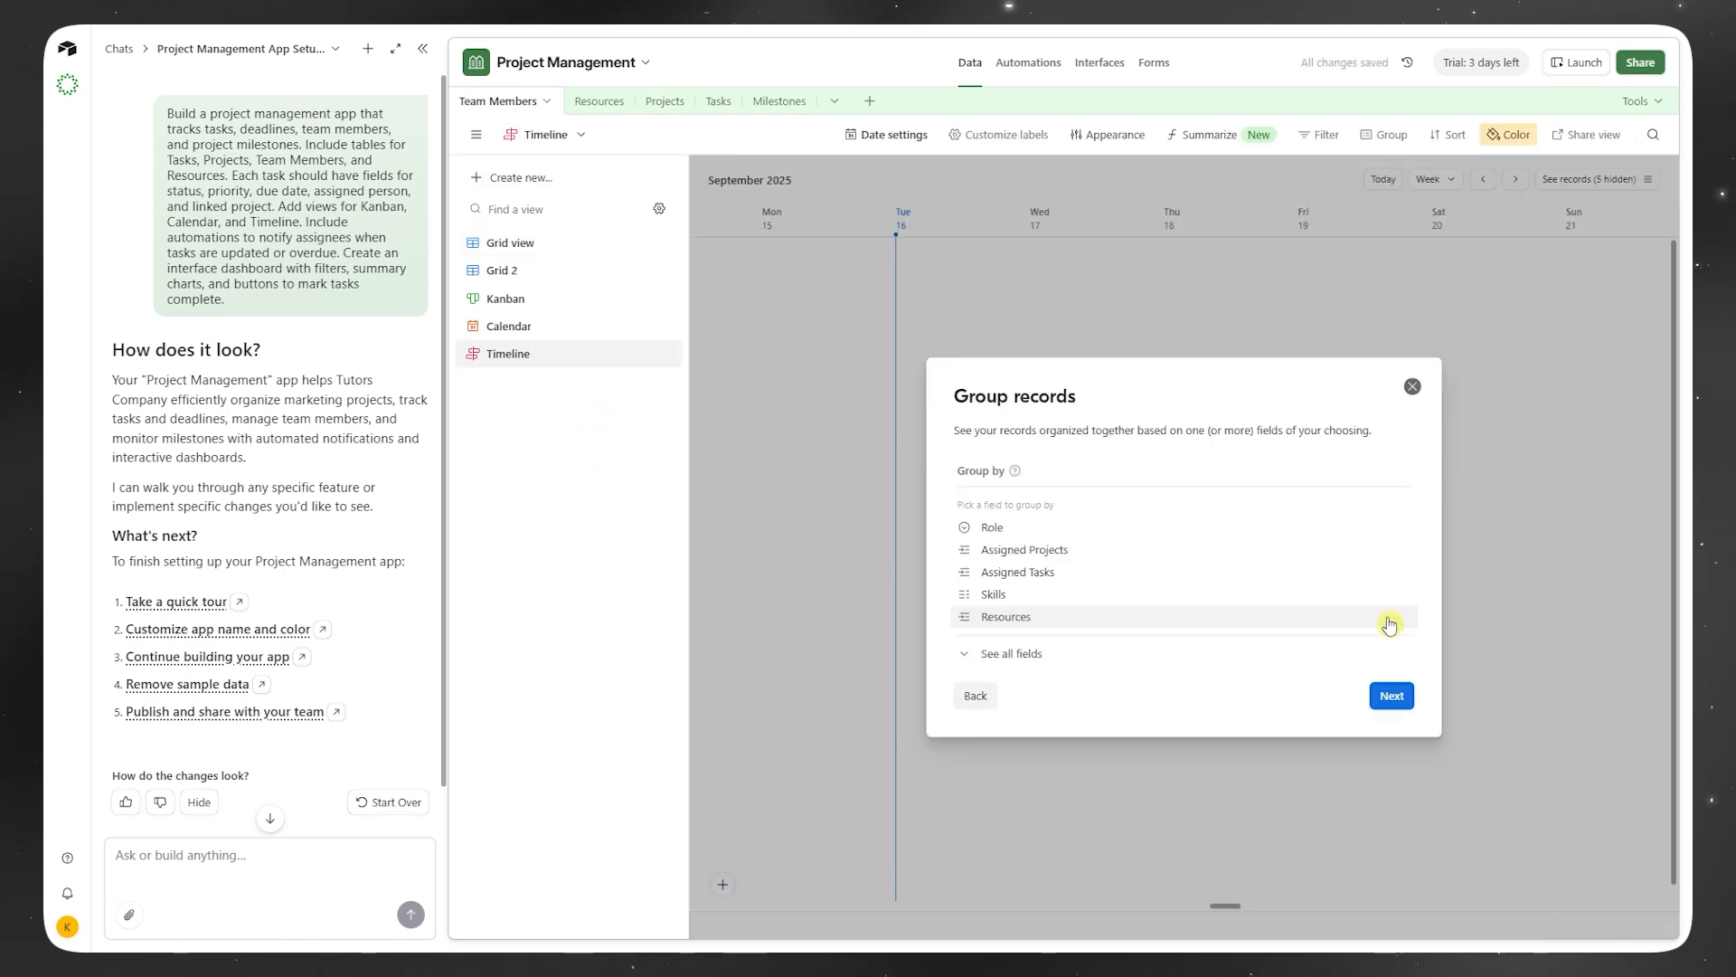
pyautogui.click(1392, 697)
pyautogui.click(1381, 714)
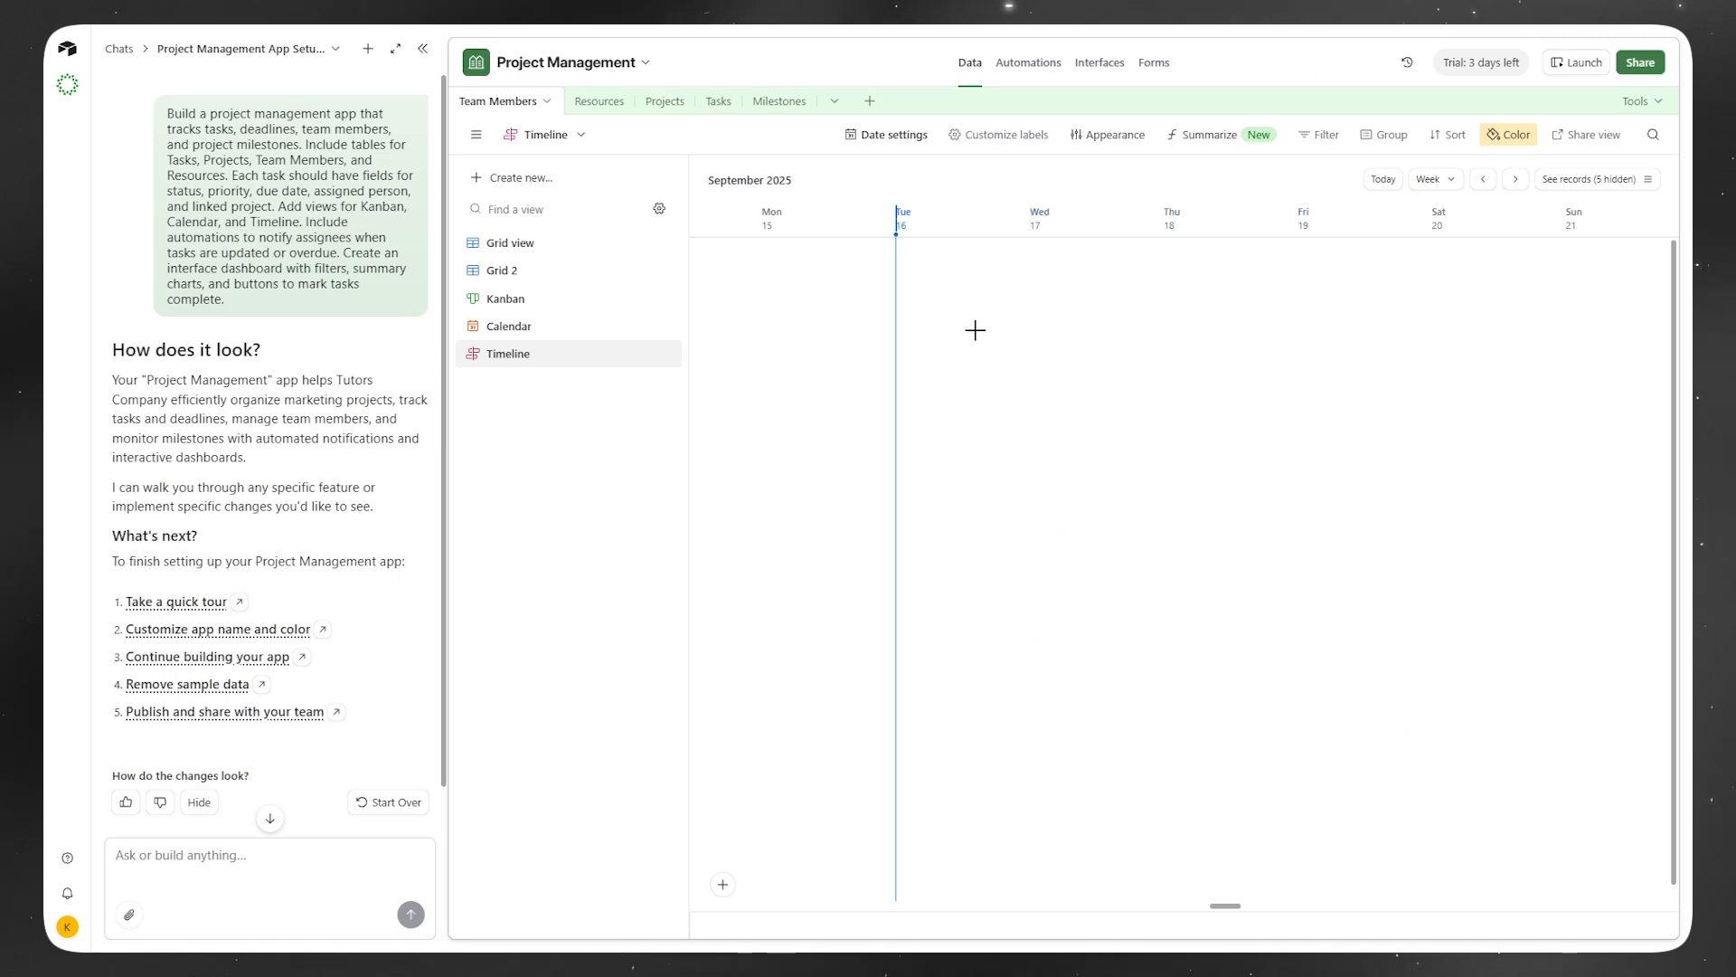
# Step: Check the Timeline view's options, and create a collaborative Gallery view for the Team Members table
pyautogui.click(552, 136)
pyautogui.moveTo(511, 185)
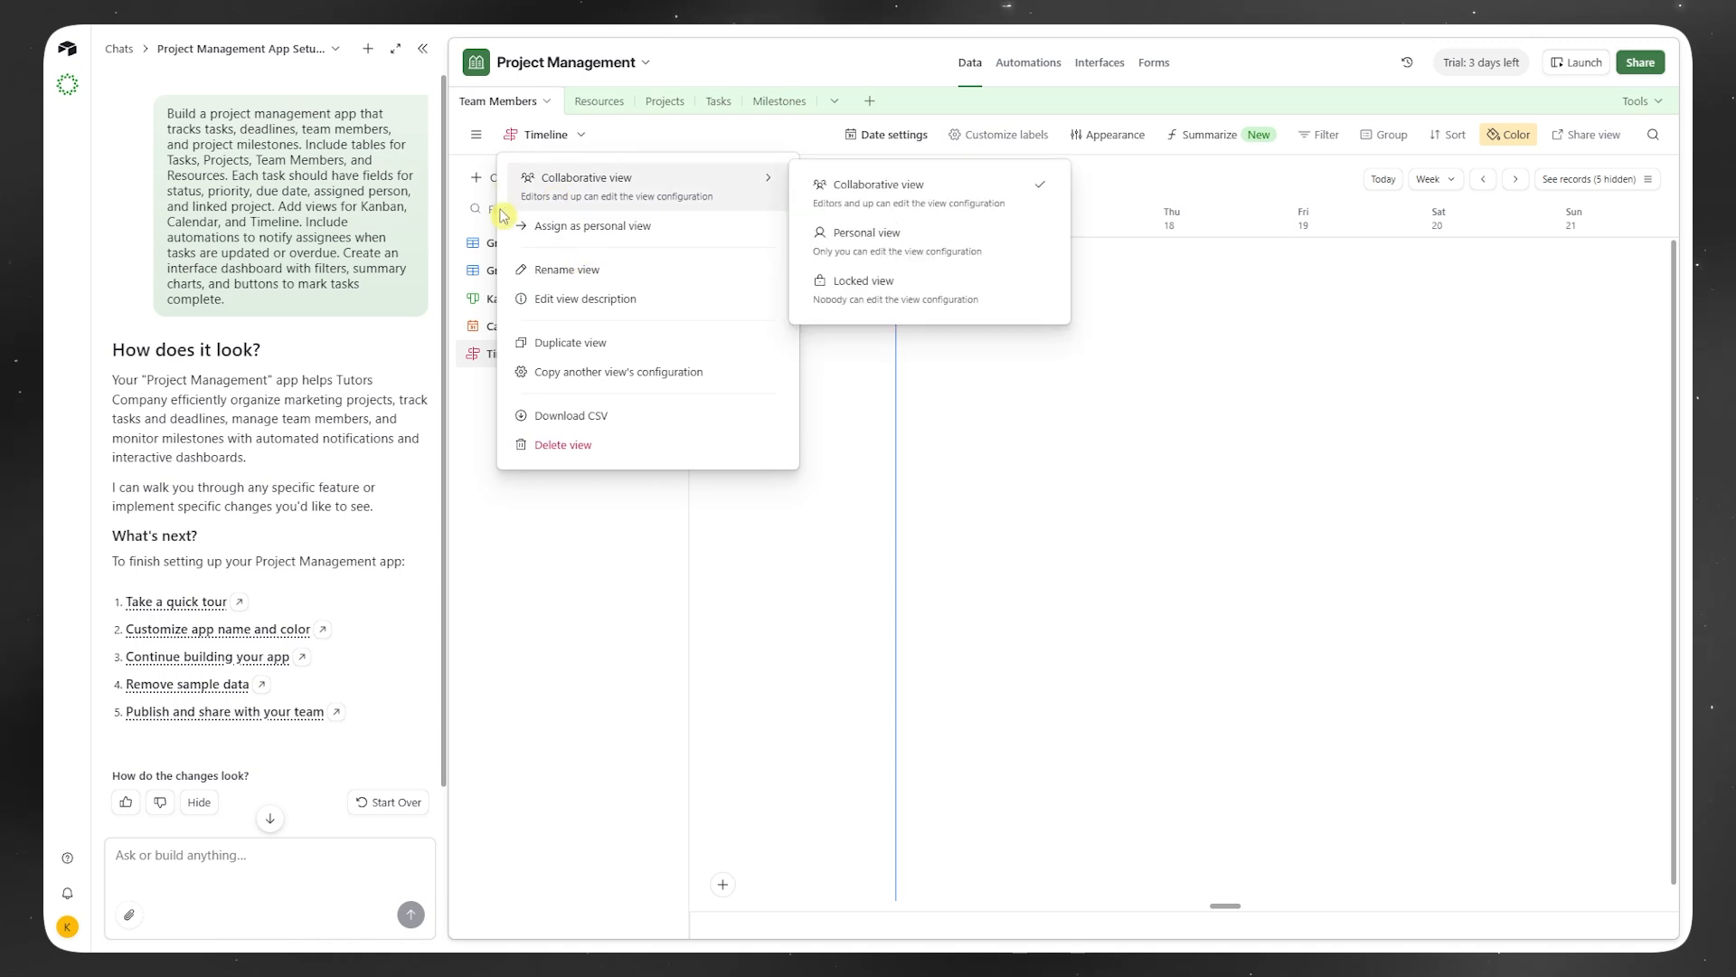
pyautogui.click(476, 444)
pyautogui.click(480, 176)
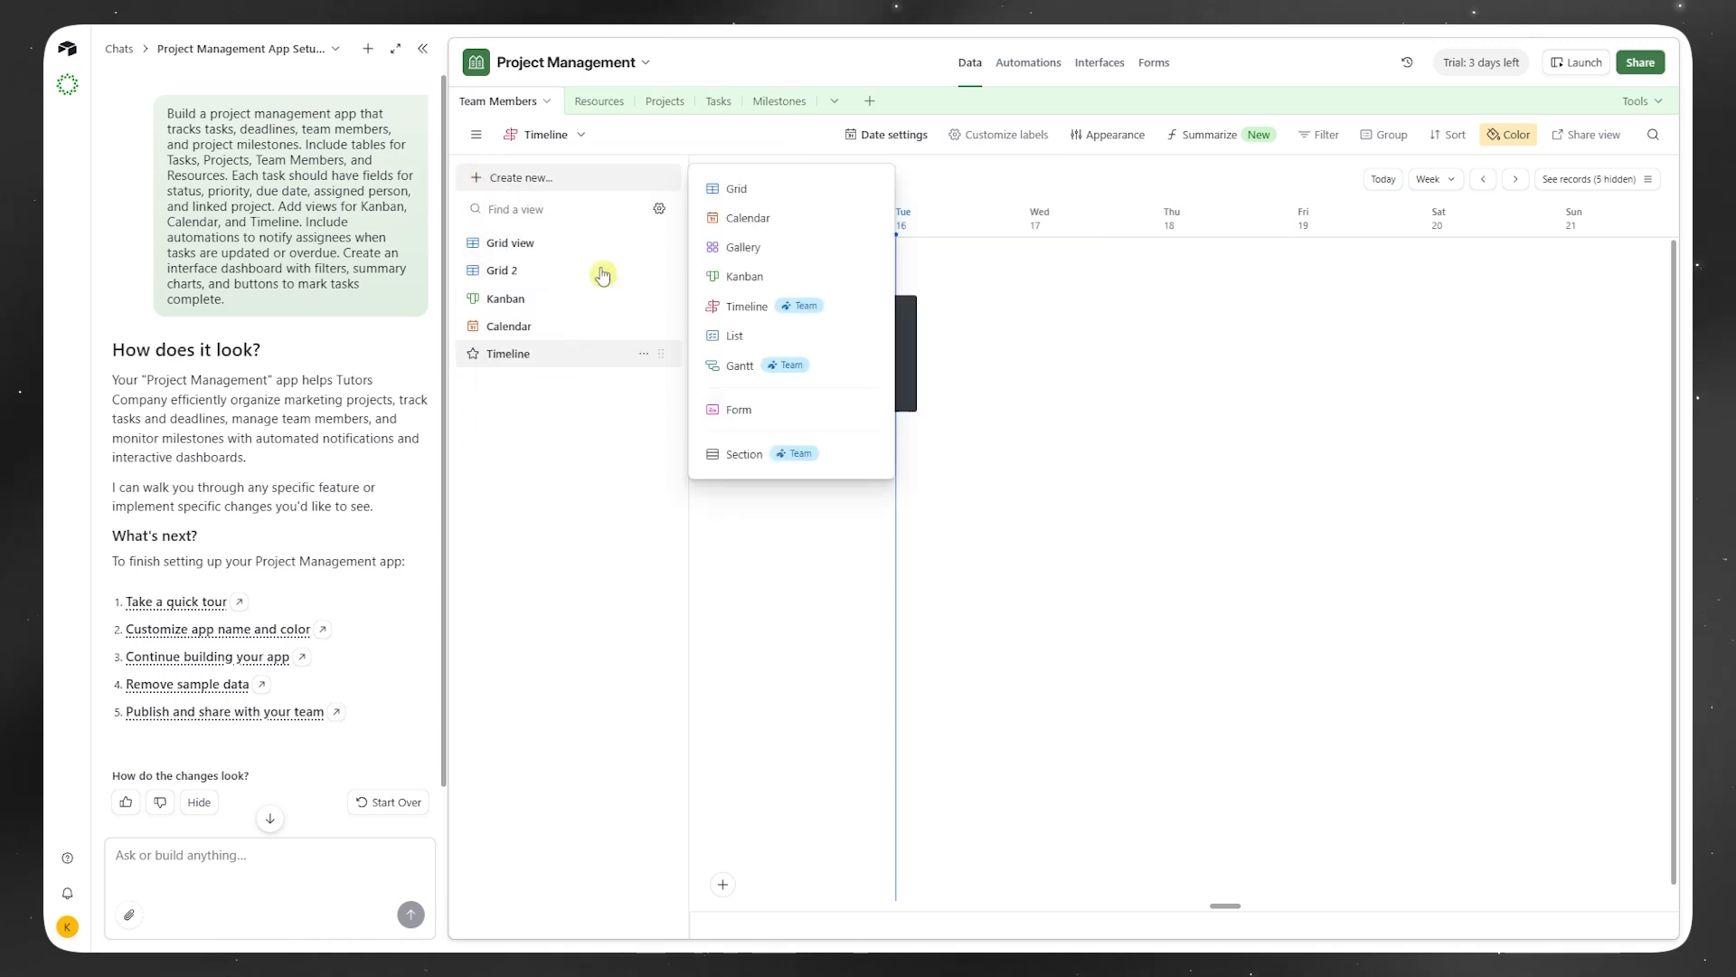
pyautogui.click(766, 250)
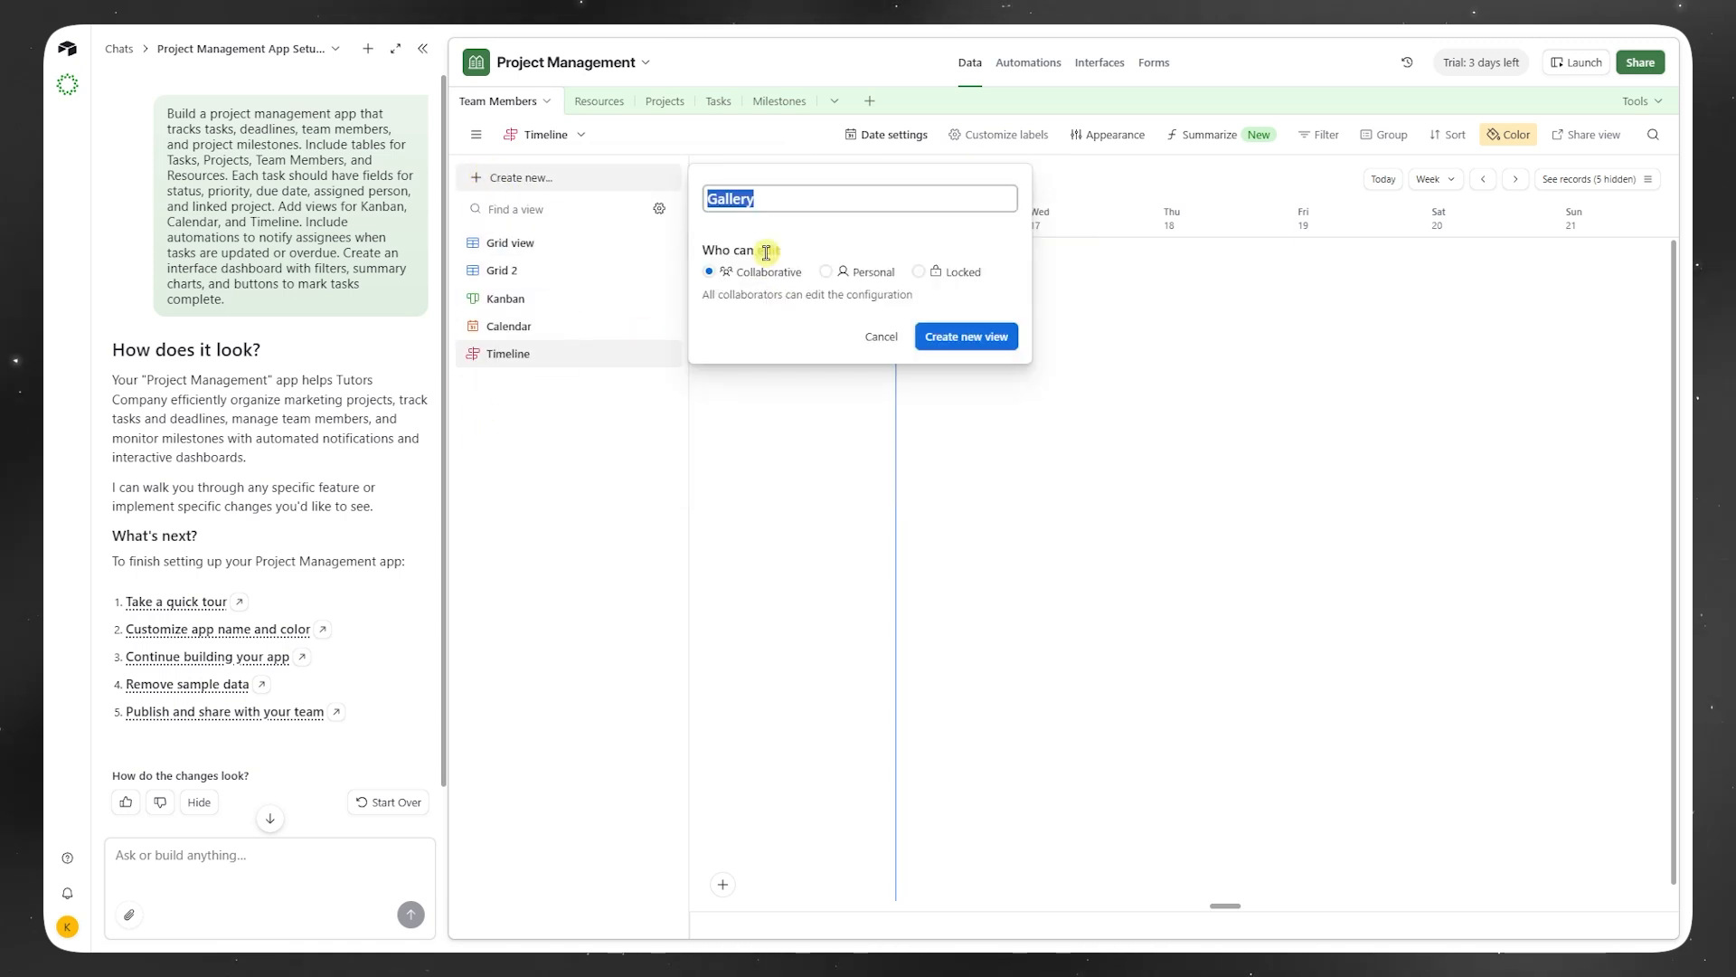
pyautogui.click(969, 342)
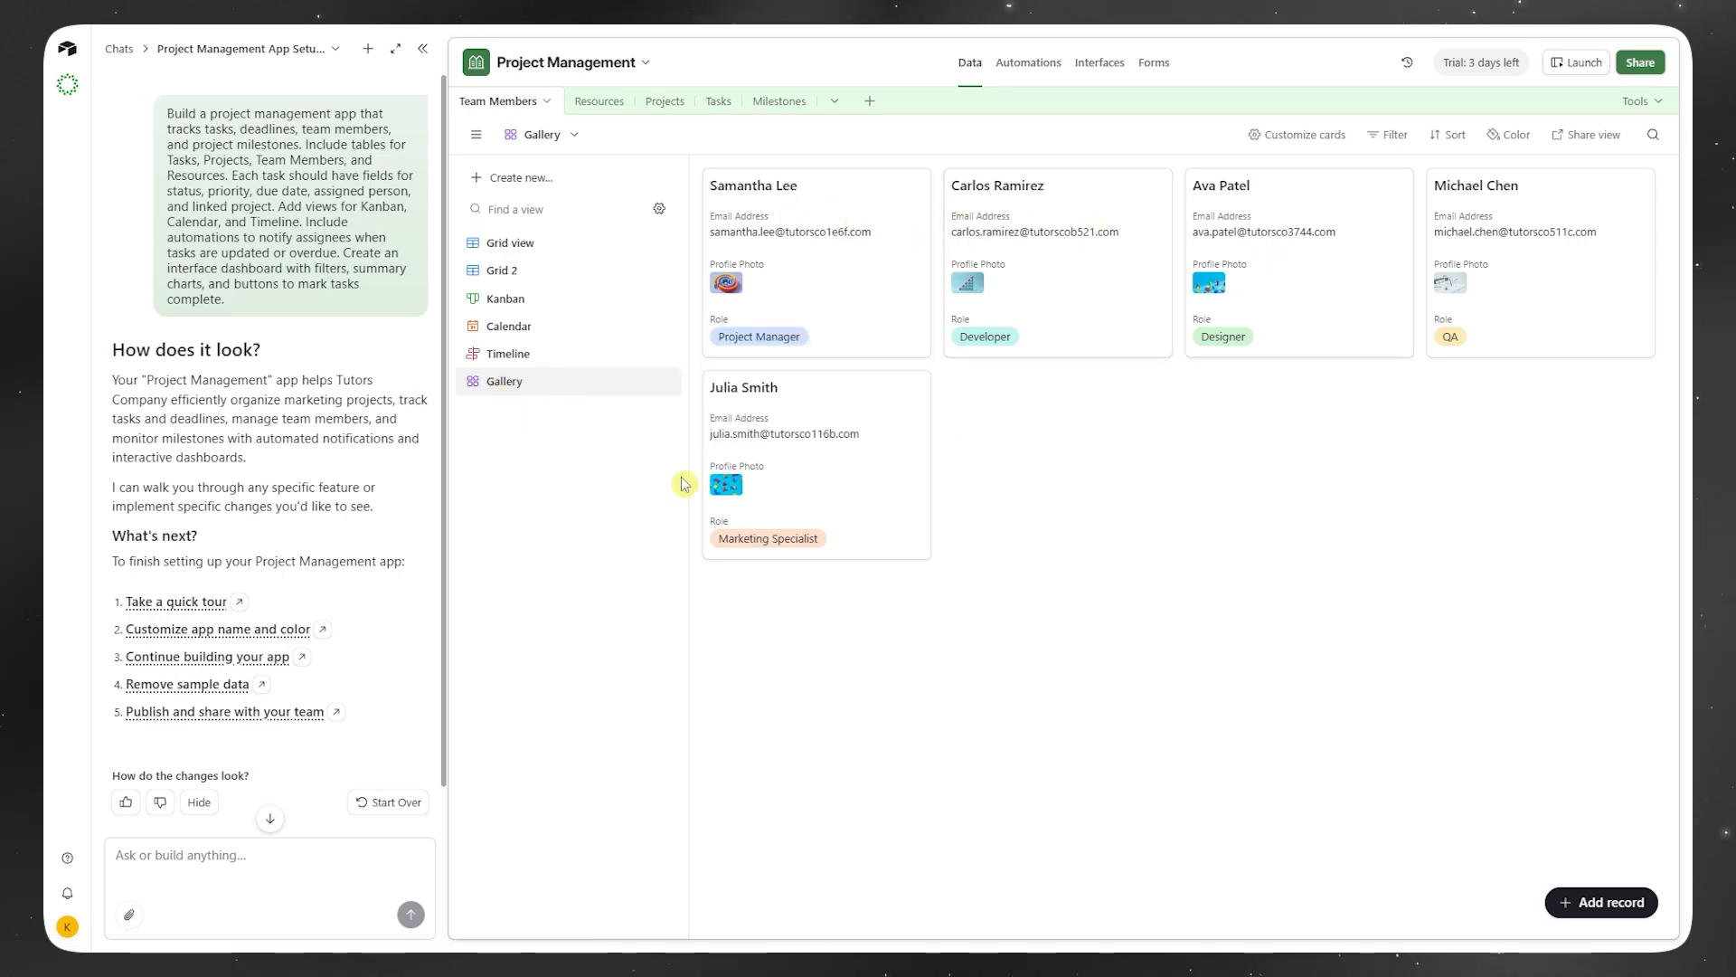
# Step: Examine the form creation choices for the Team Members table and the Gallery view's options without creating a form
pyautogui.click(503, 177)
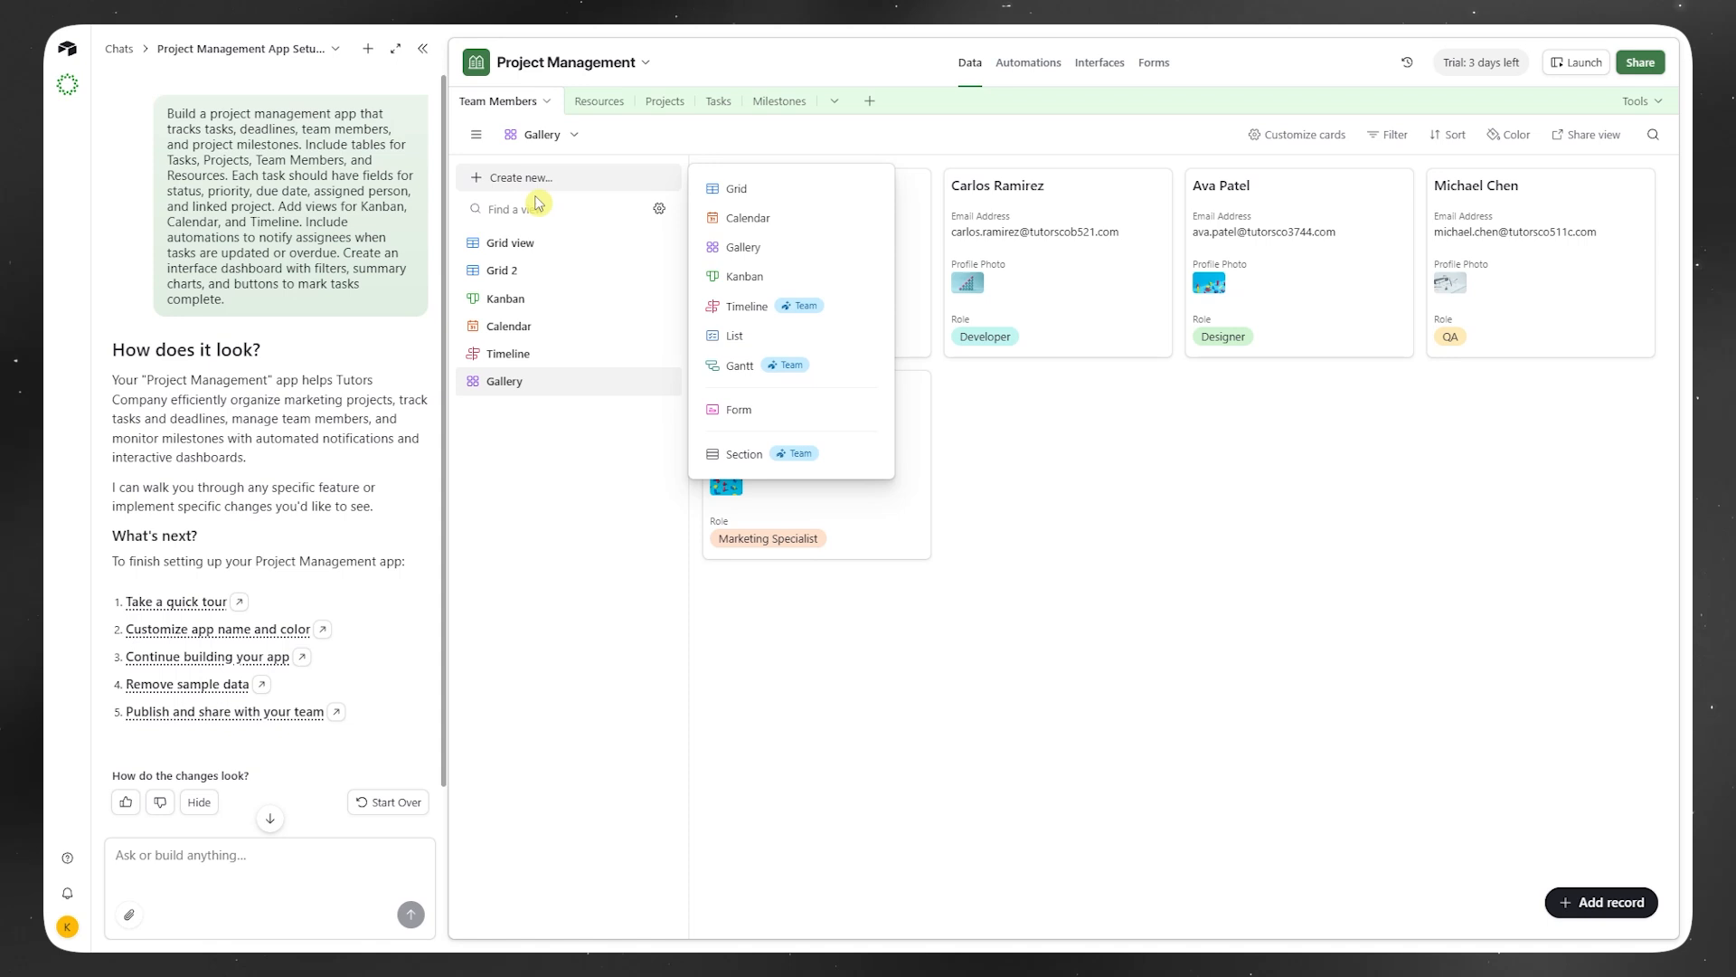
pyautogui.click(775, 419)
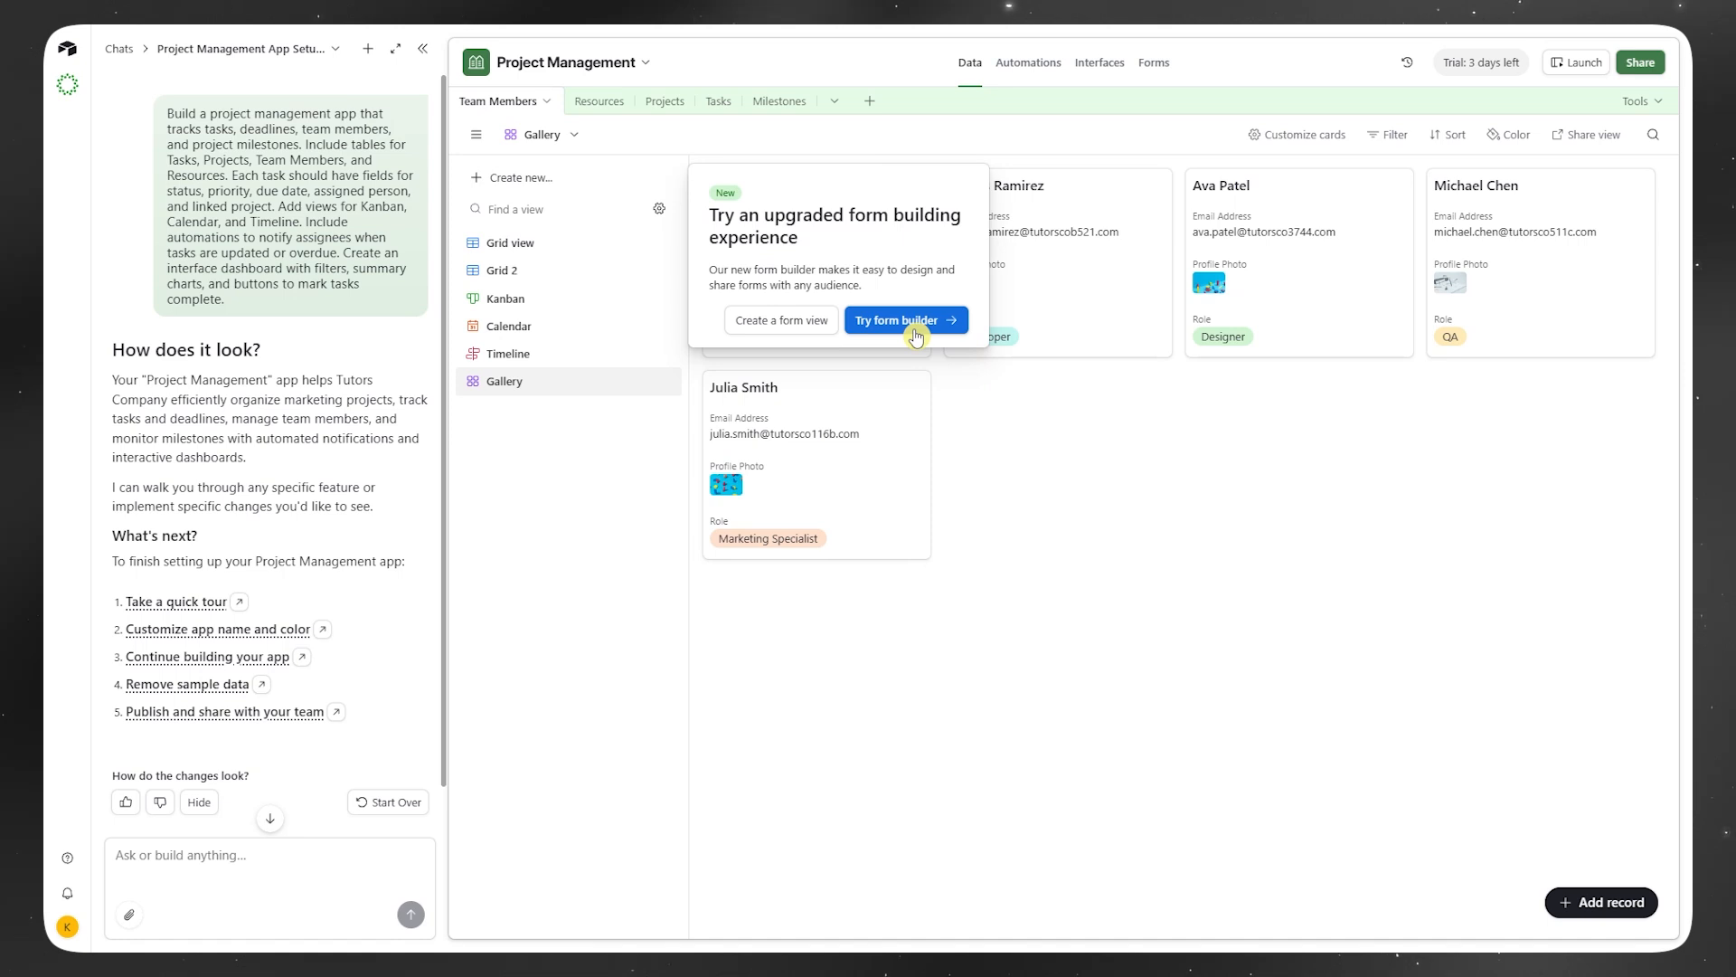
pyautogui.click(1031, 522)
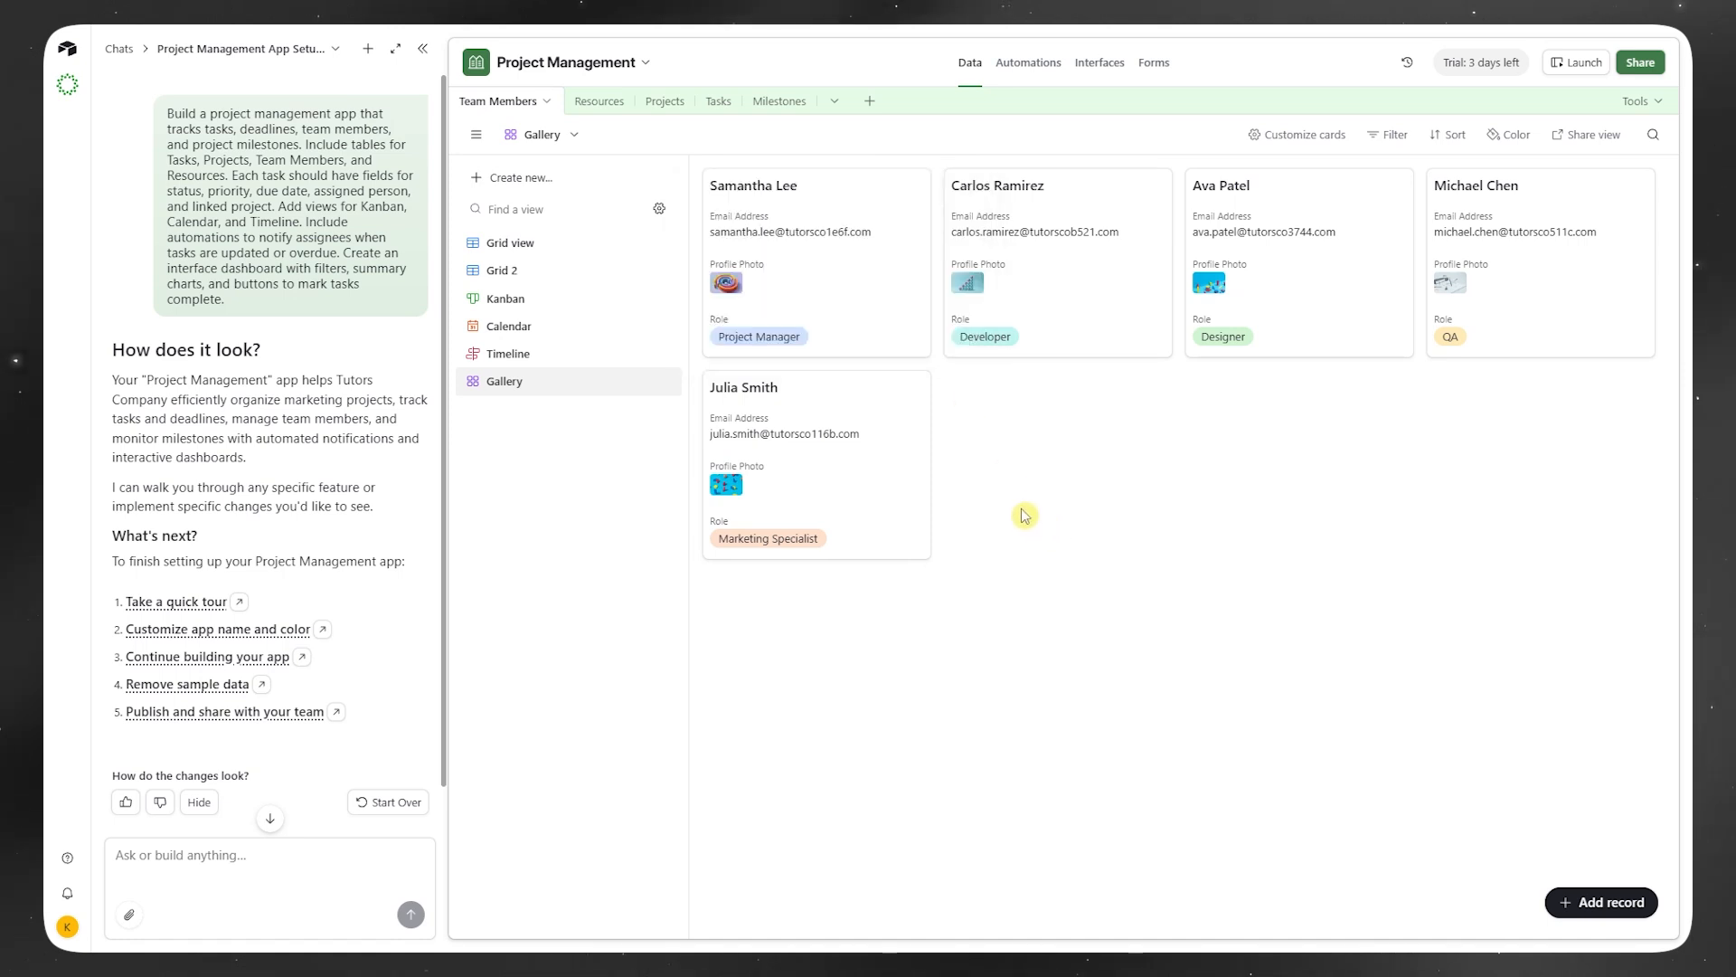
pyautogui.click(553, 136)
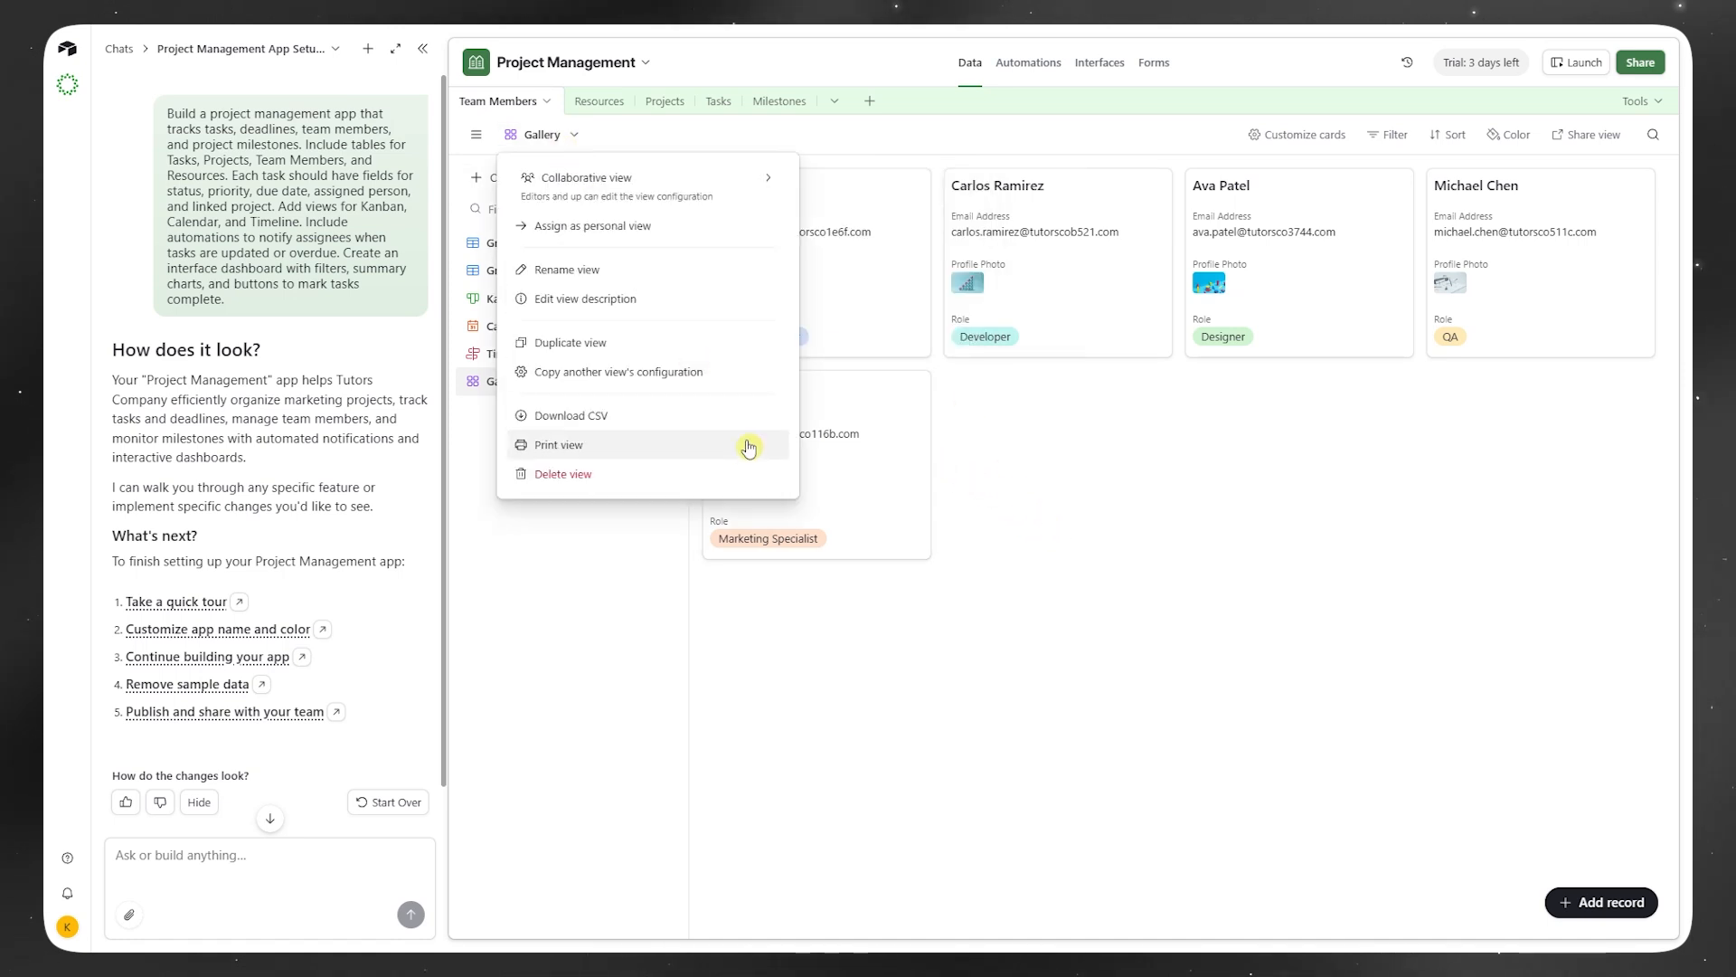
pyautogui.click(468, 181)
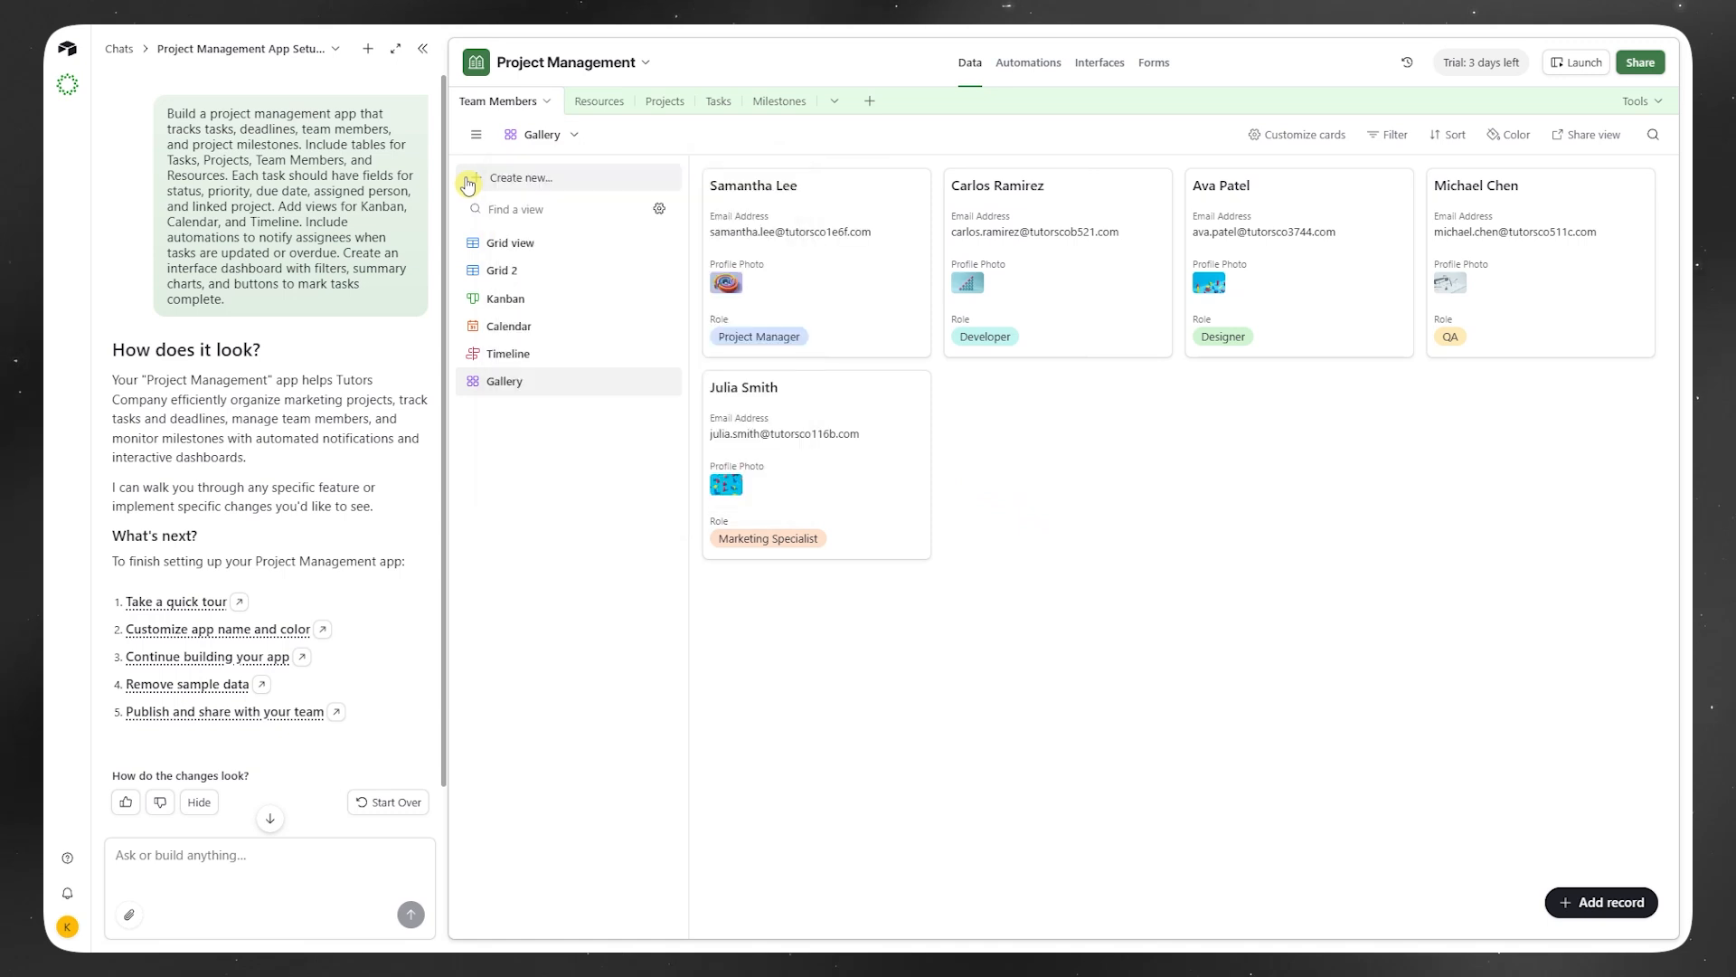
# Step: Add a view section with the default name to the Team Members table's view list
pyautogui.click(468, 184)
pyautogui.click(736, 453)
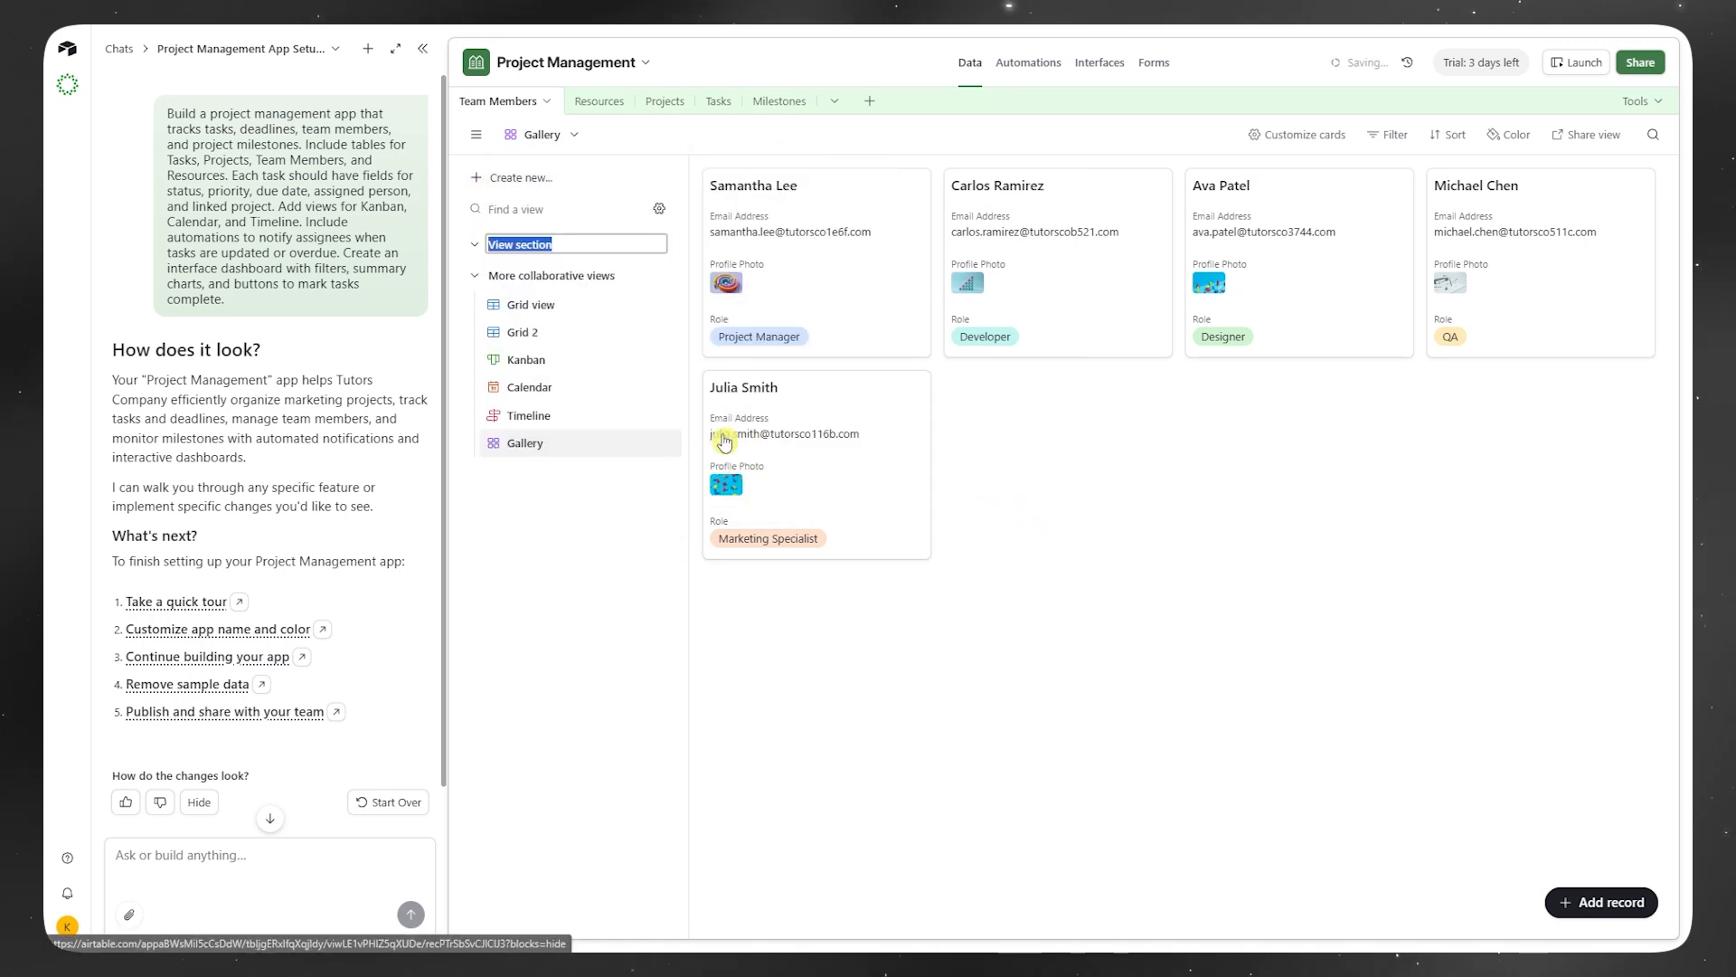
pyautogui.press('Return')
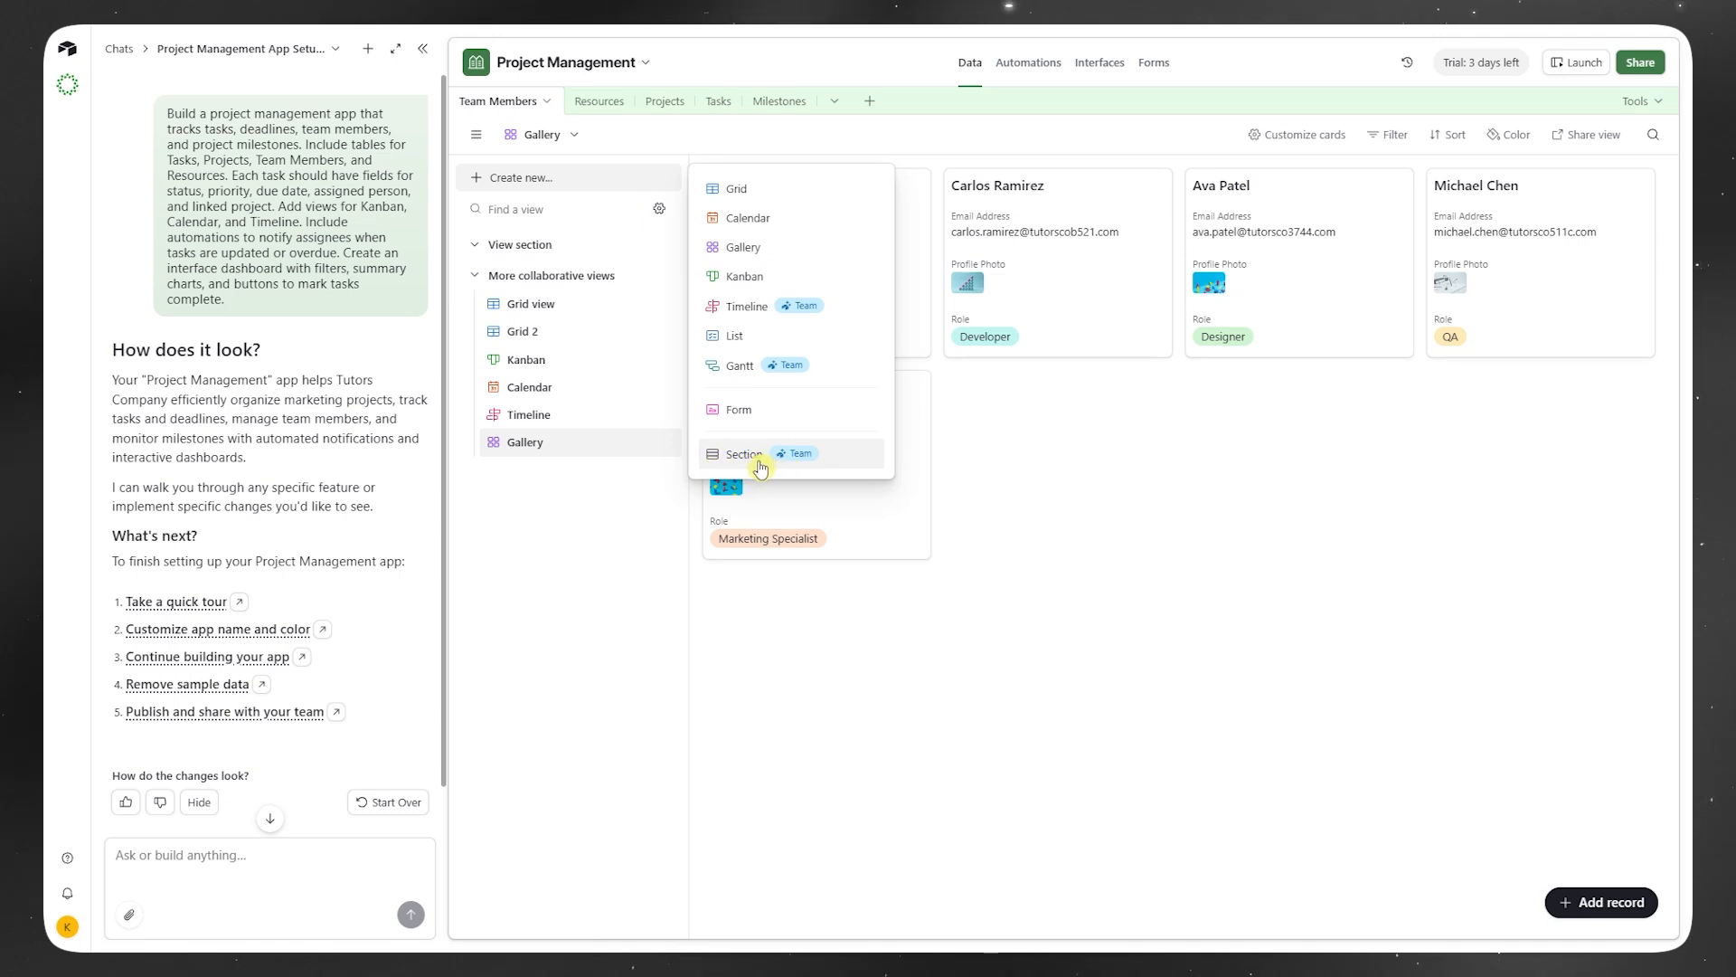
# Step: Review the Gallery view's collaboration options and the view types that can be created for the table
pyautogui.click(995, 443)
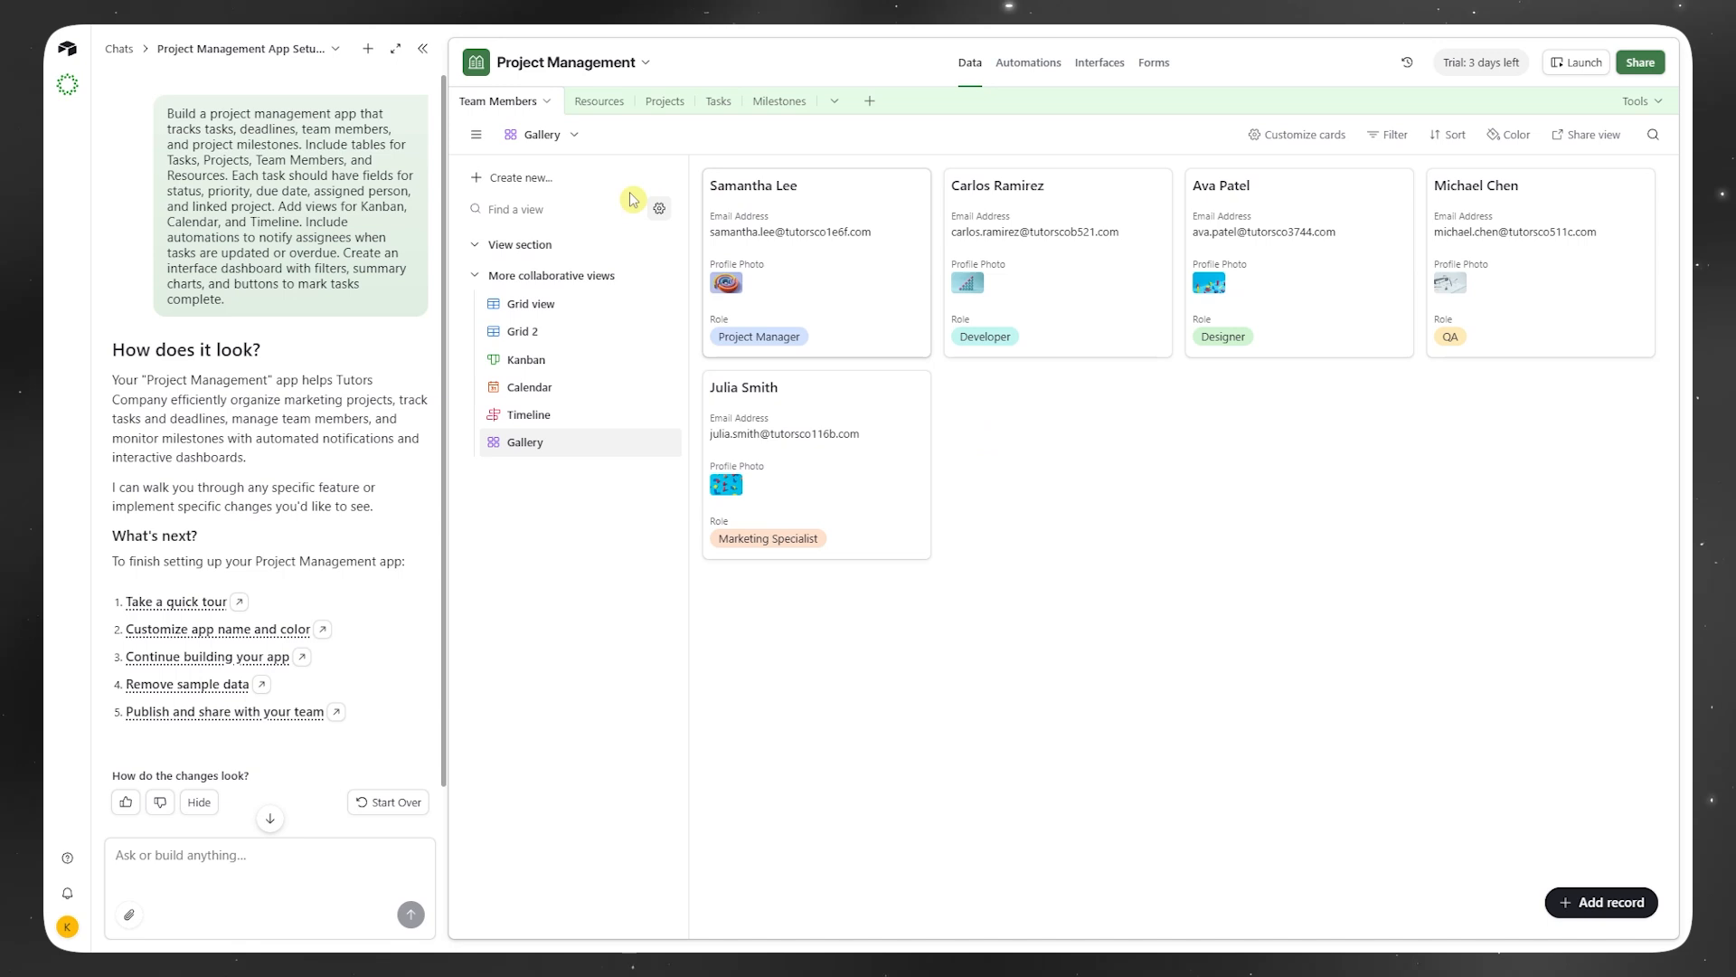
pyautogui.click(568, 141)
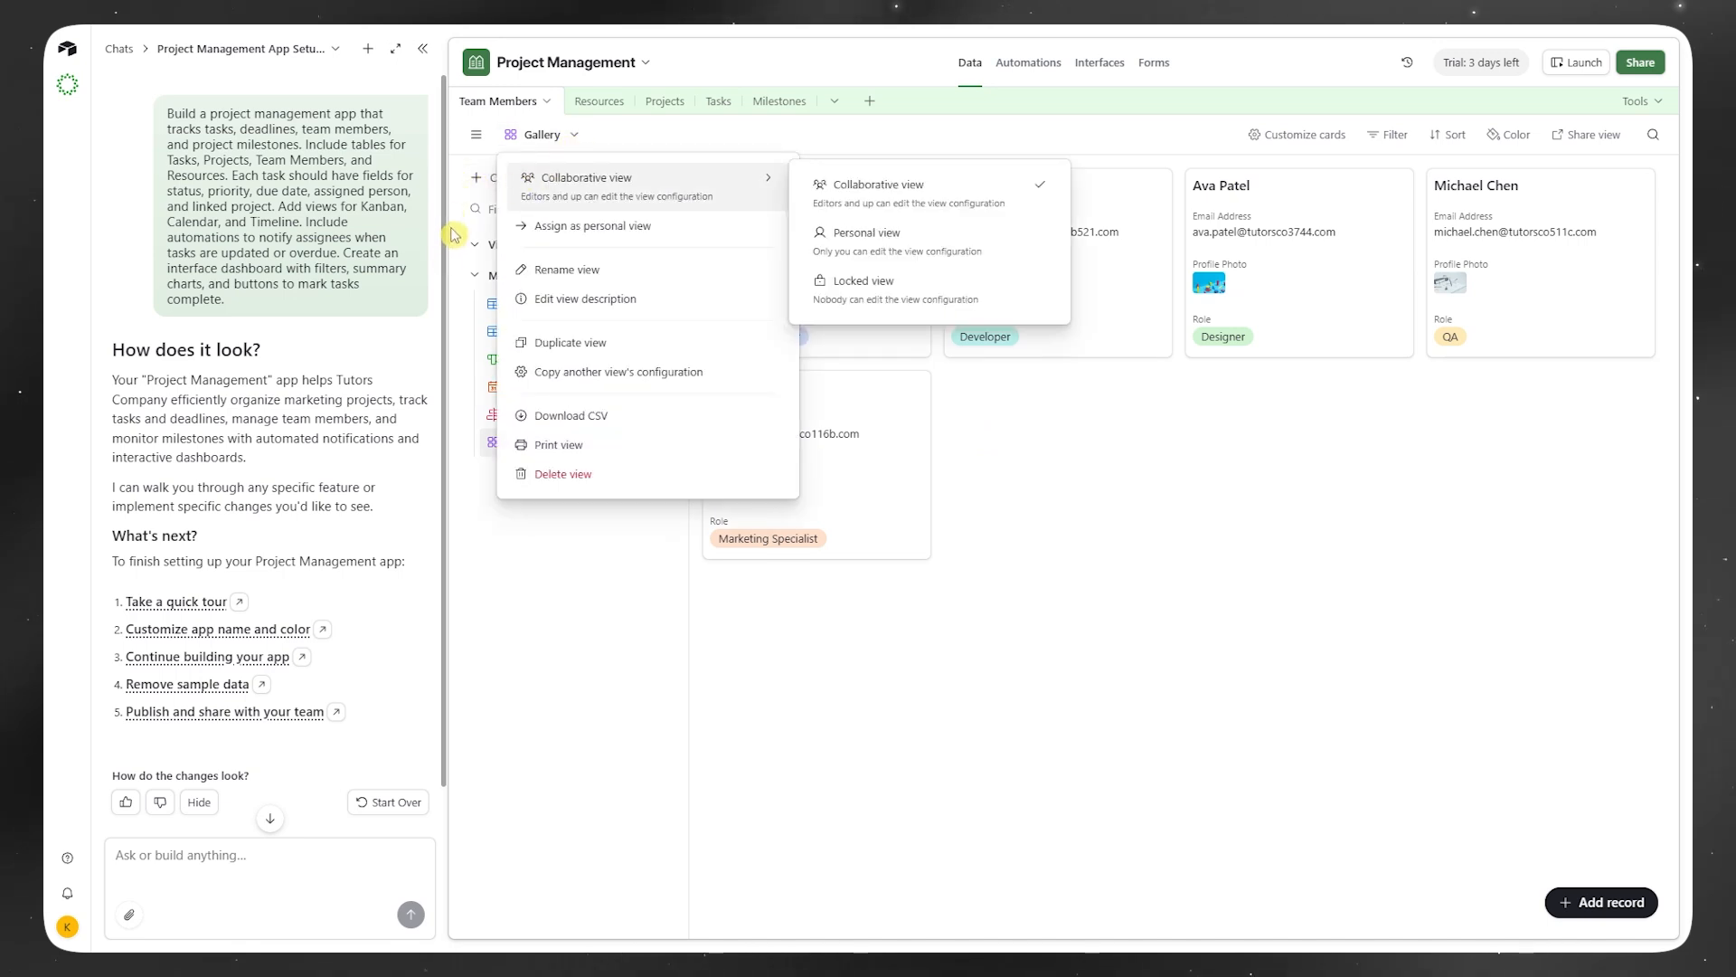
pyautogui.click(479, 177)
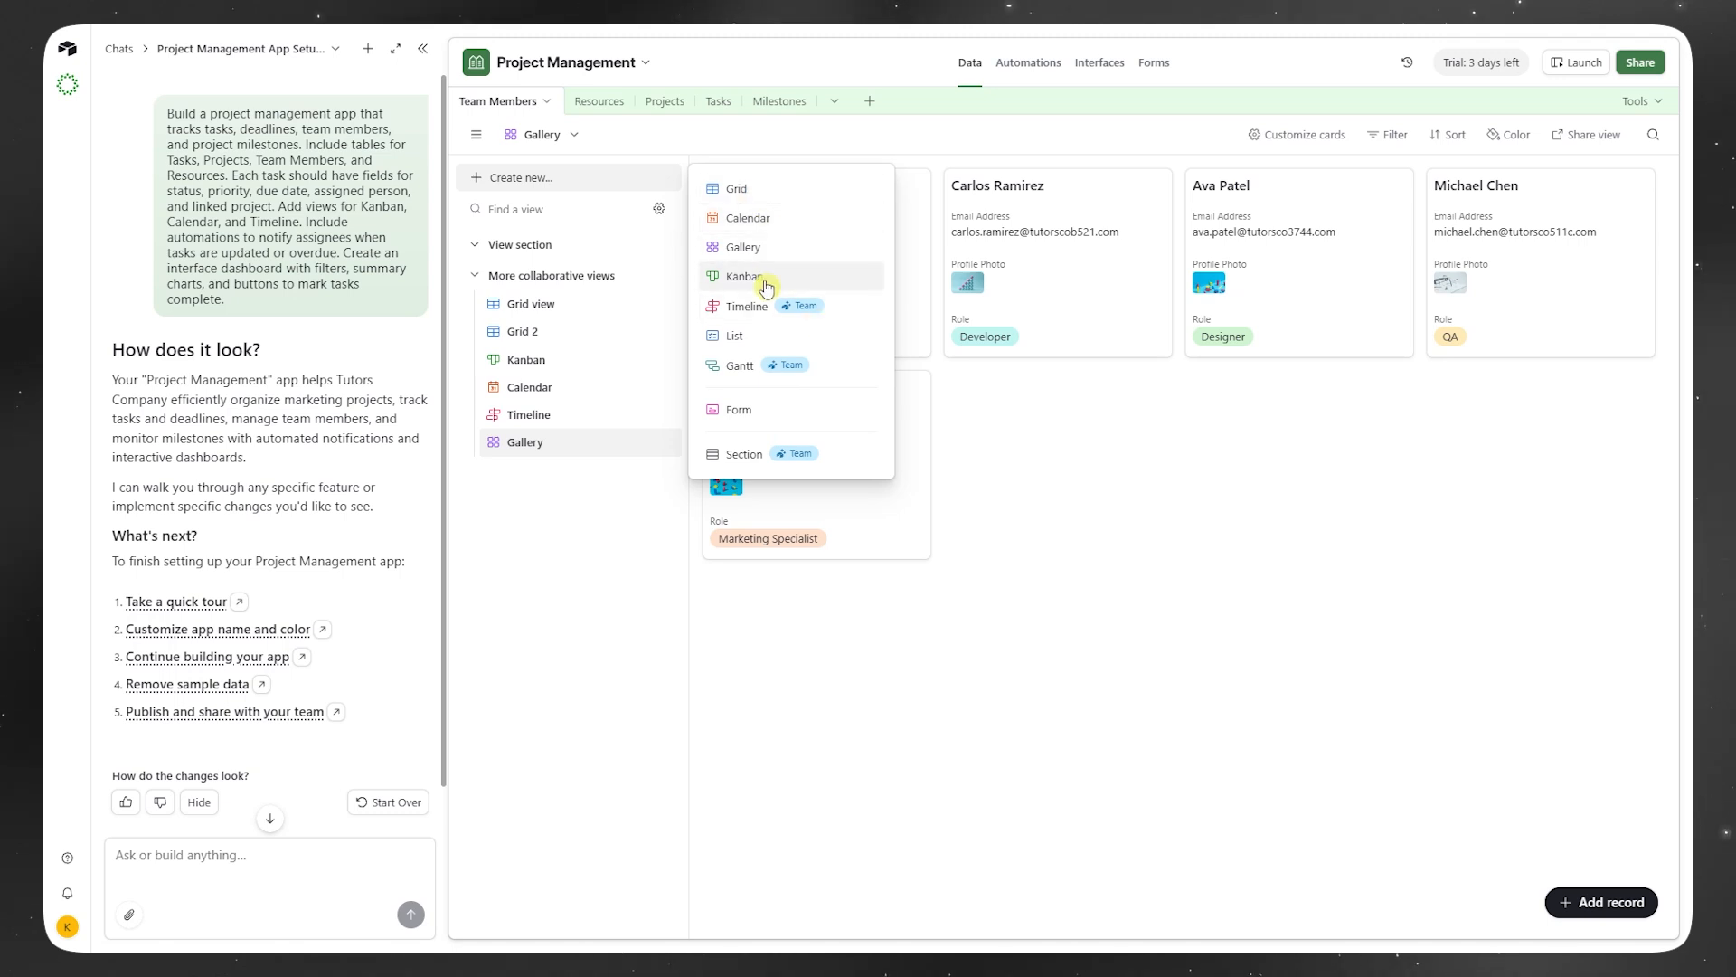
pyautogui.click(1118, 547)
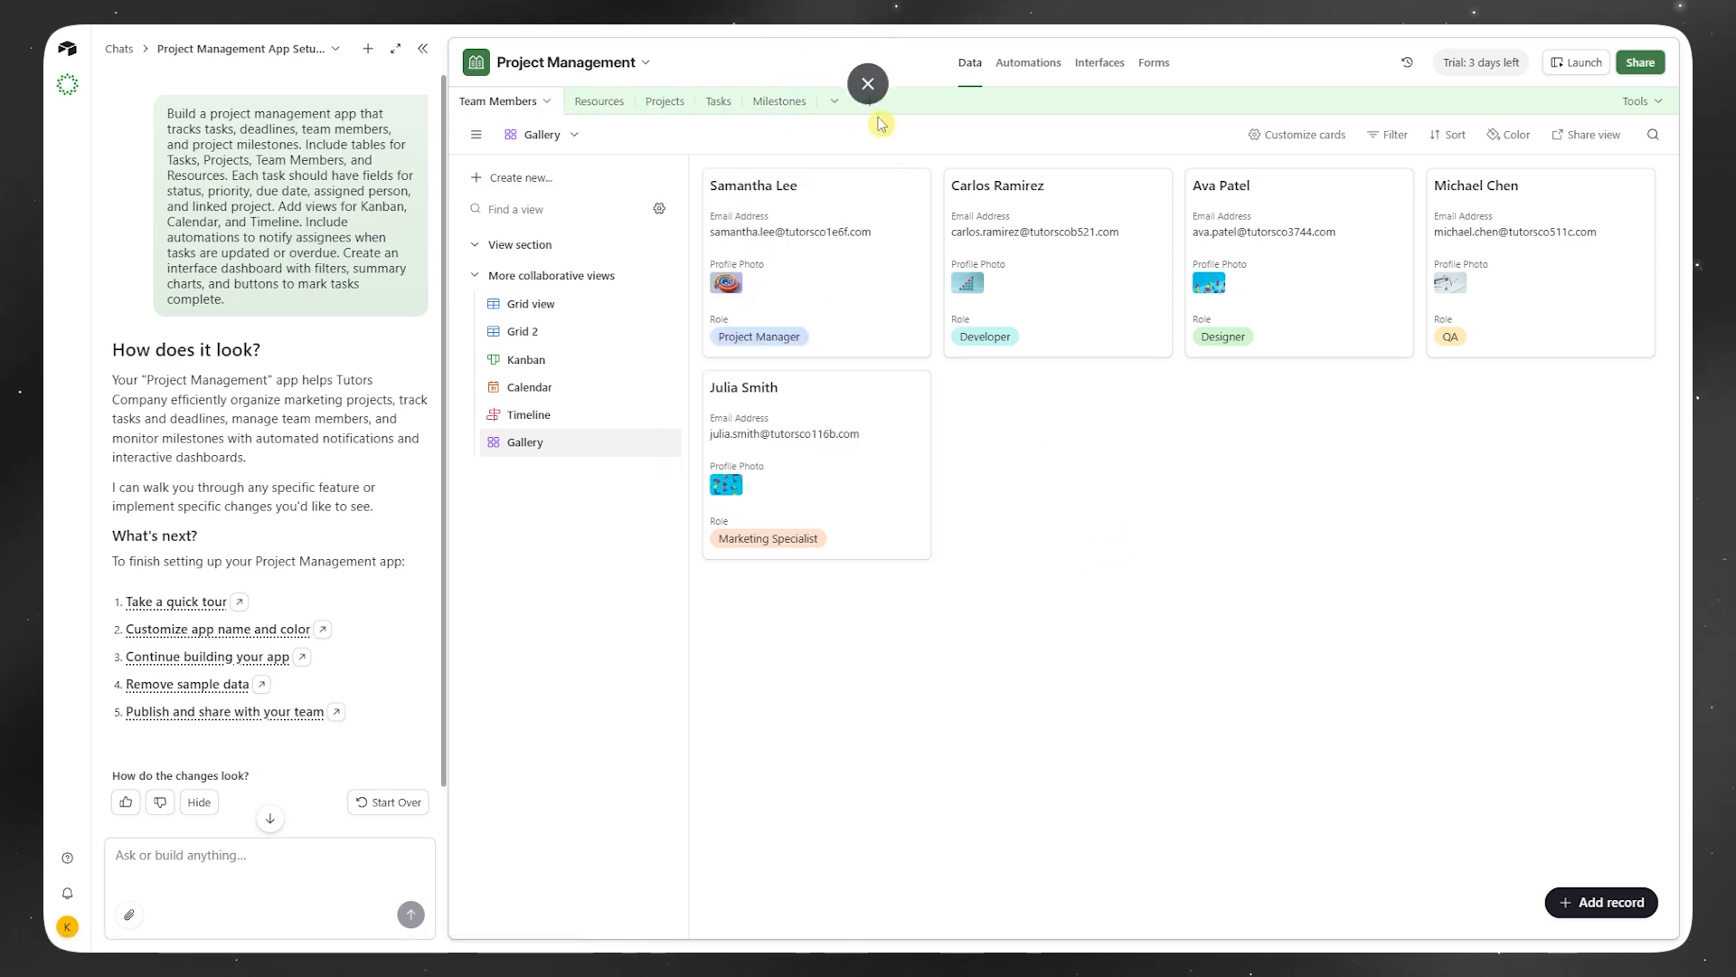
# Step: Examine the ways to add a new table, including the full list of external data sources
pyautogui.click(866, 107)
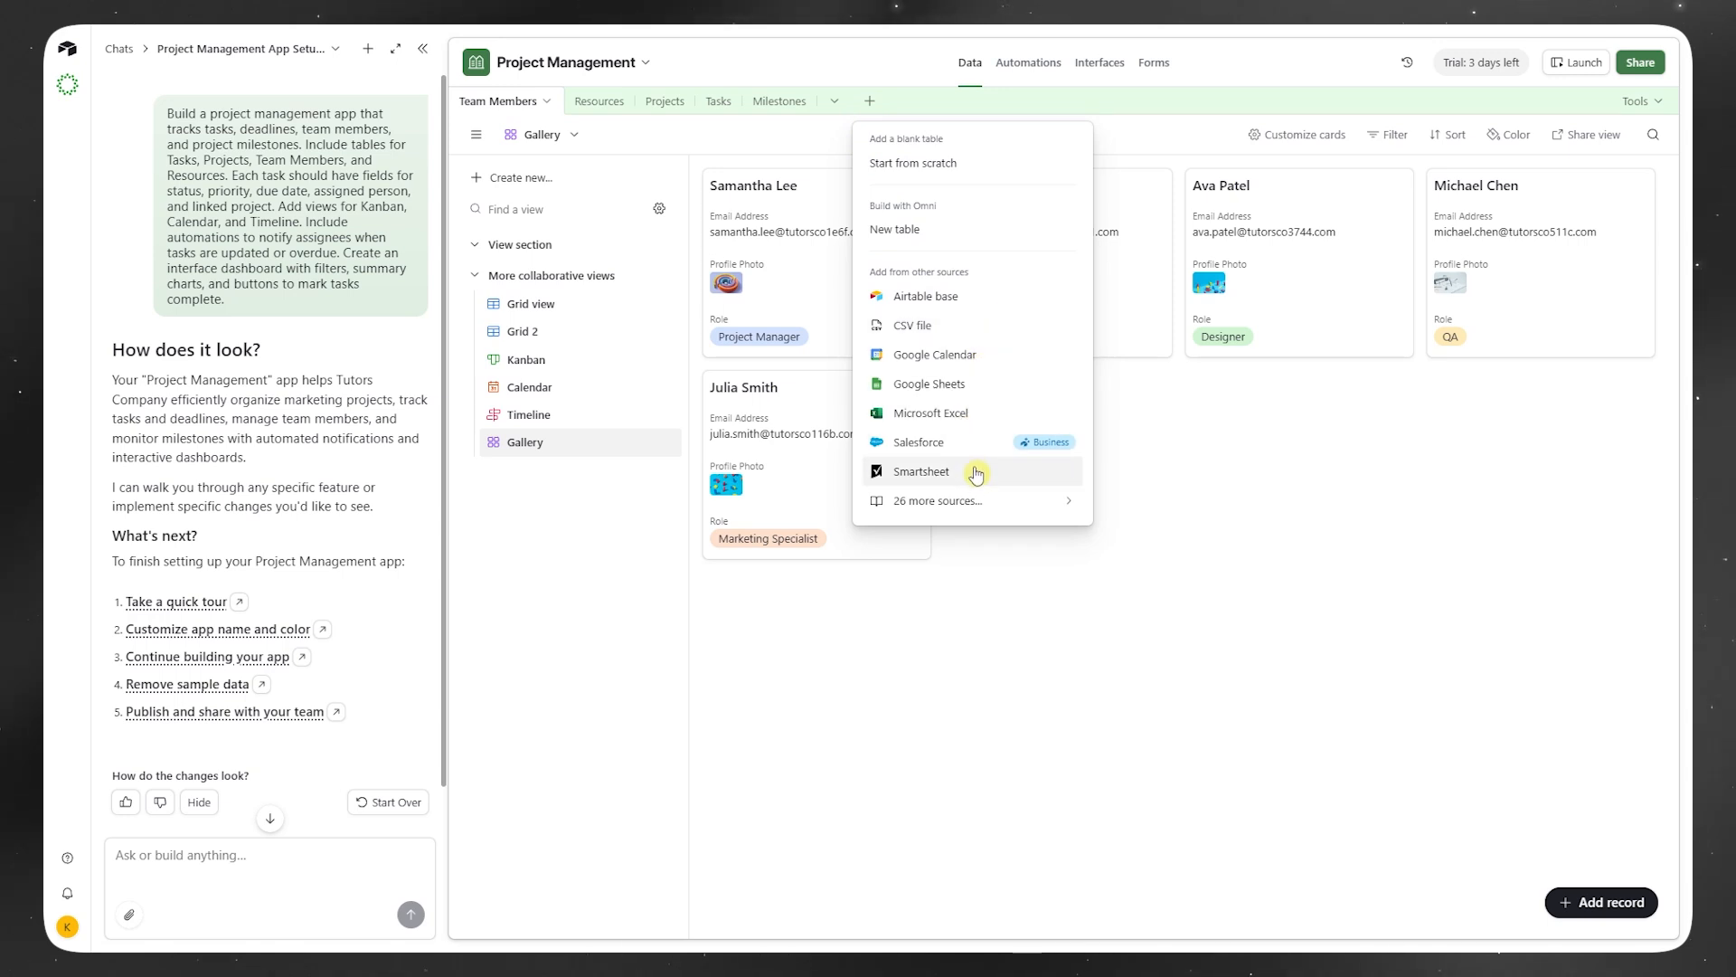
pyautogui.click(1010, 512)
pyautogui.scroll(-5, 910, 539)
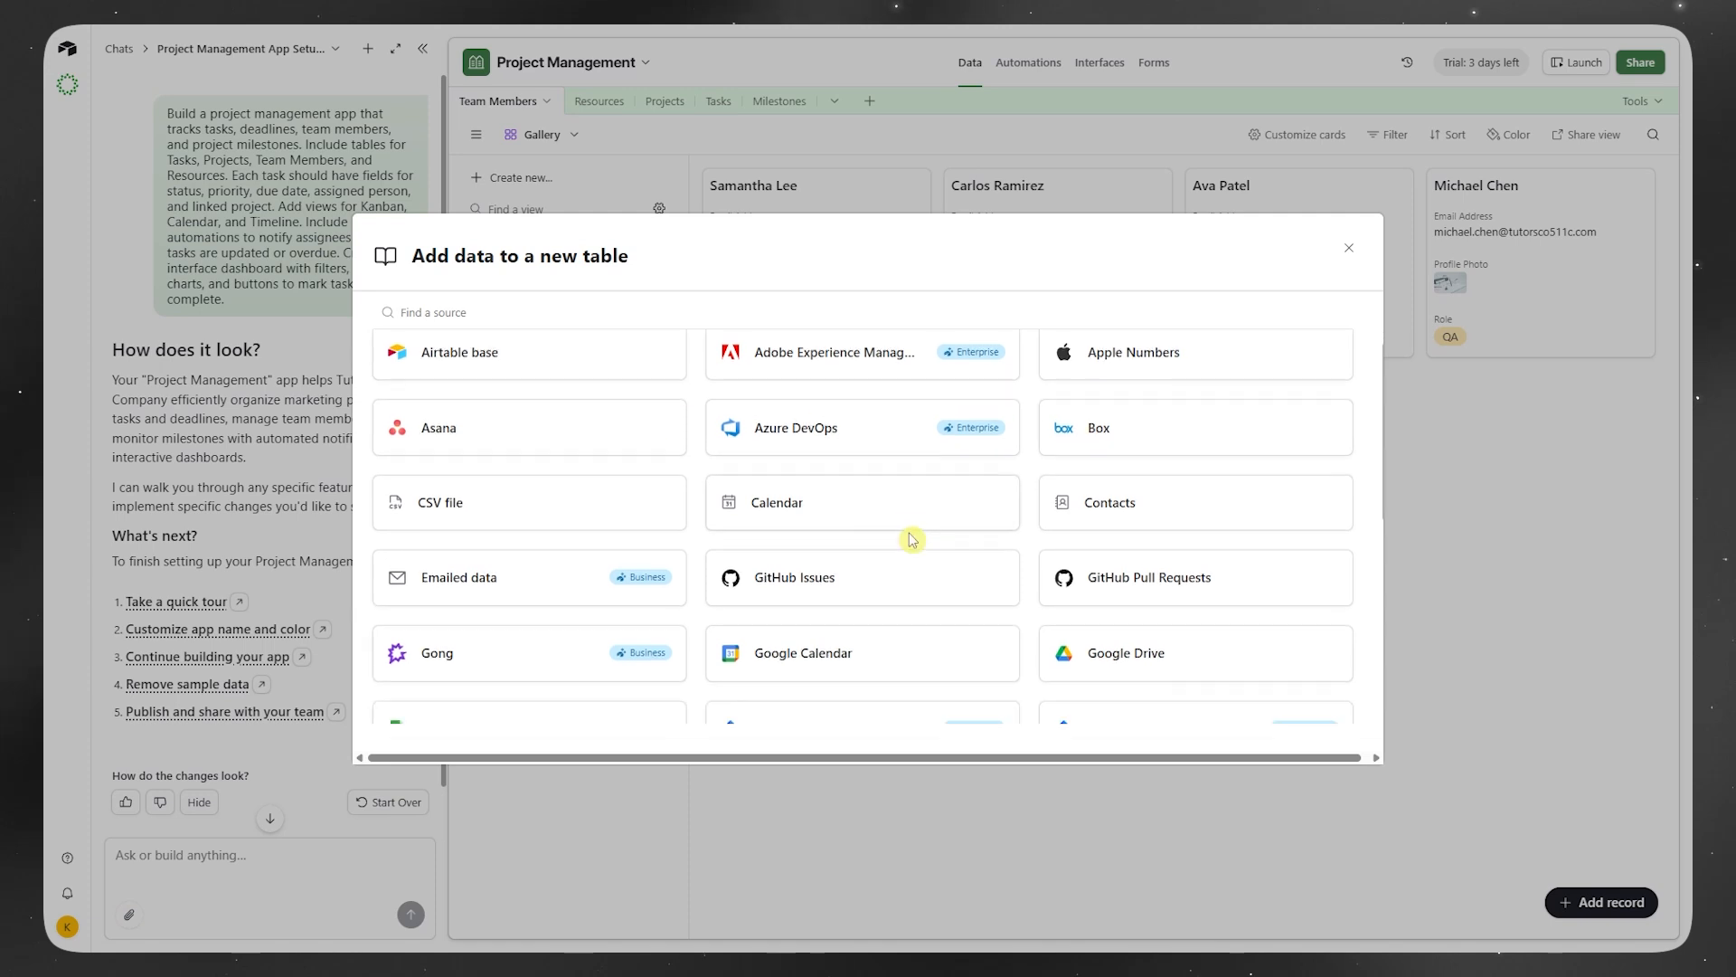
pyautogui.scroll(5, 1097, 573)
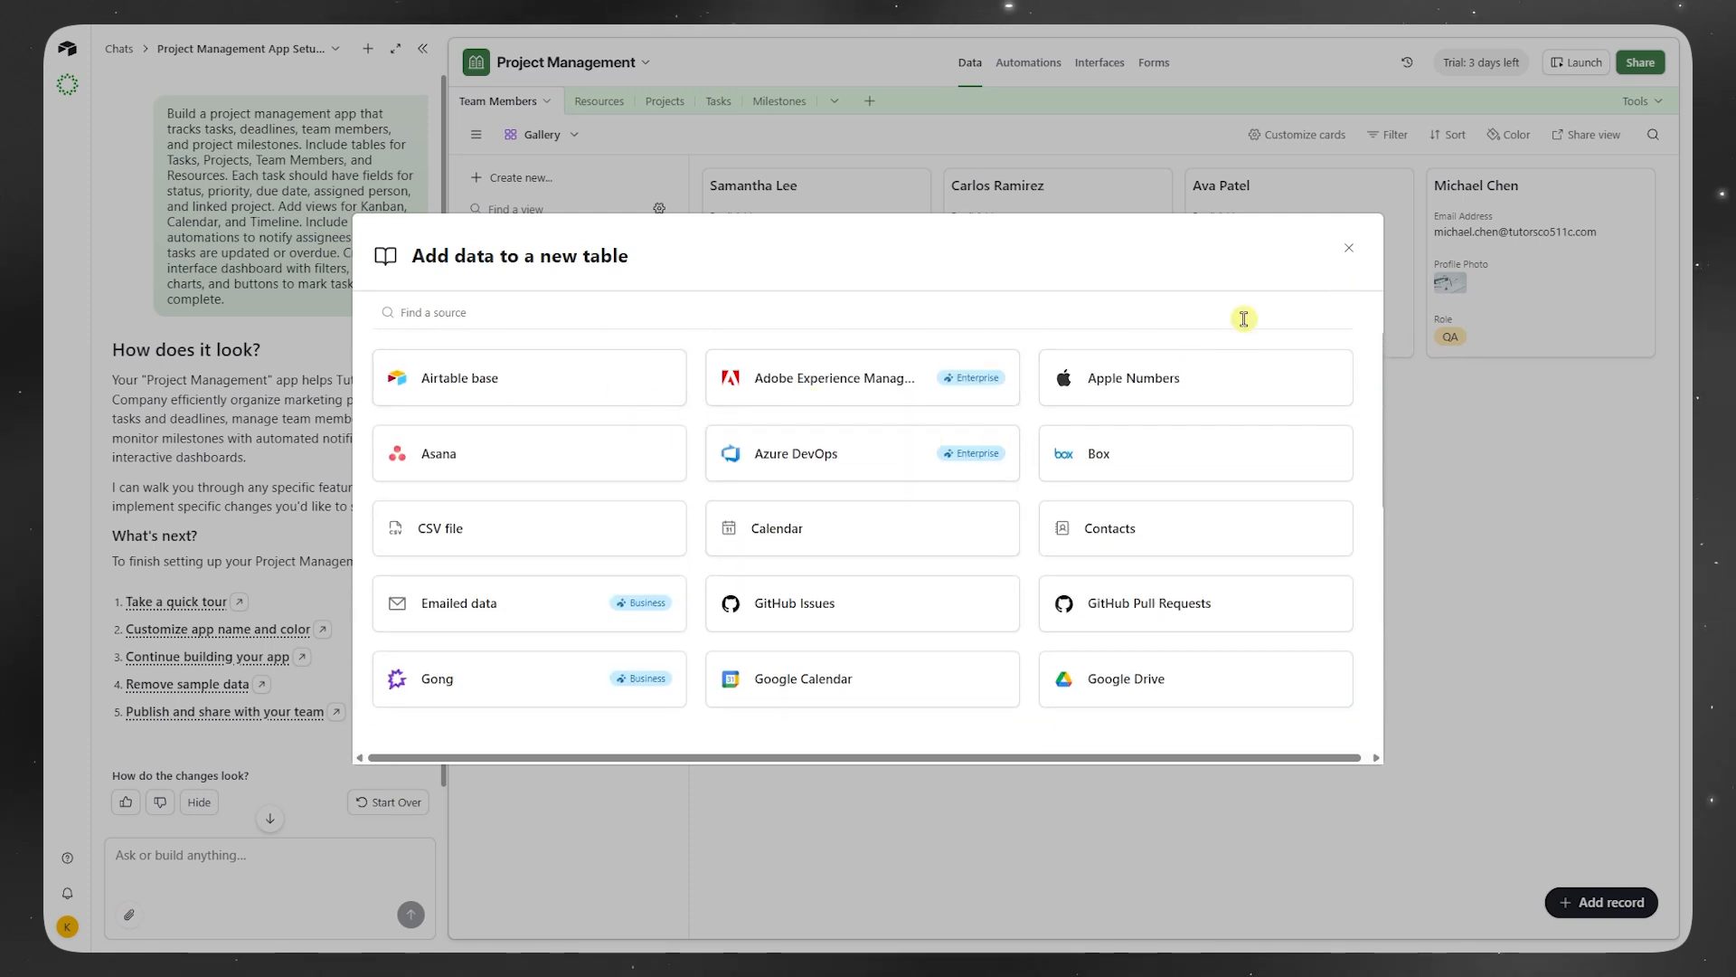
pyautogui.click(1350, 254)
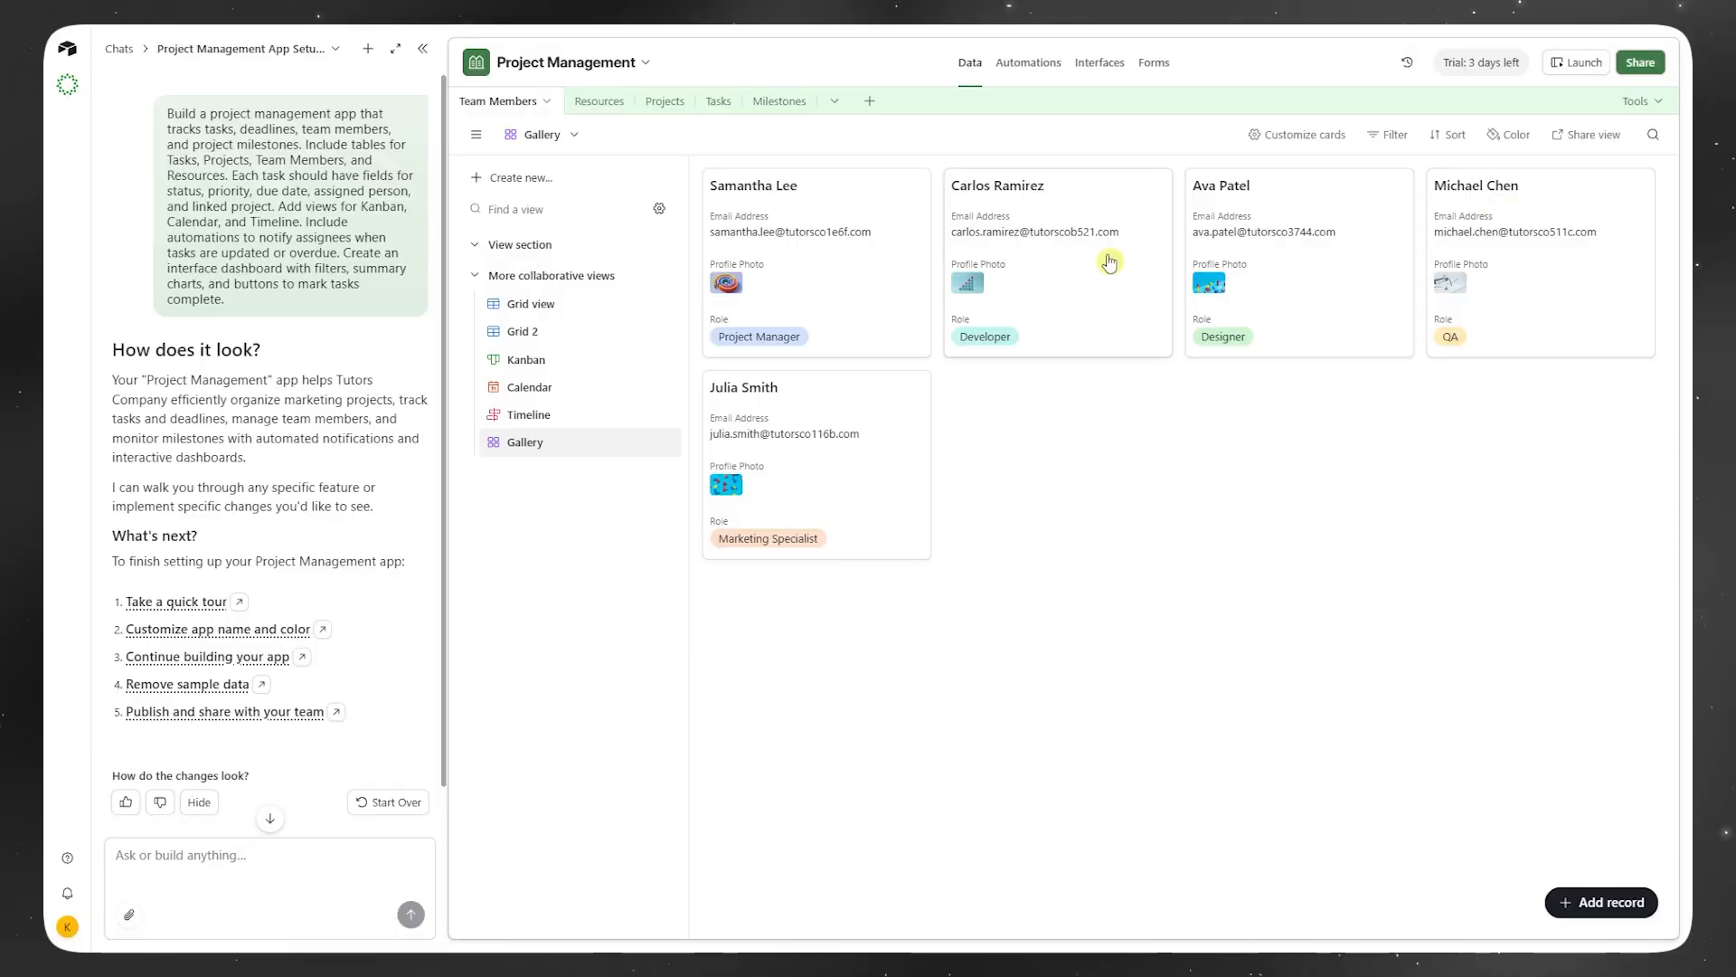
# Step: View the app's Interfaces, Data and Automations sections
pyautogui.click(1098, 65)
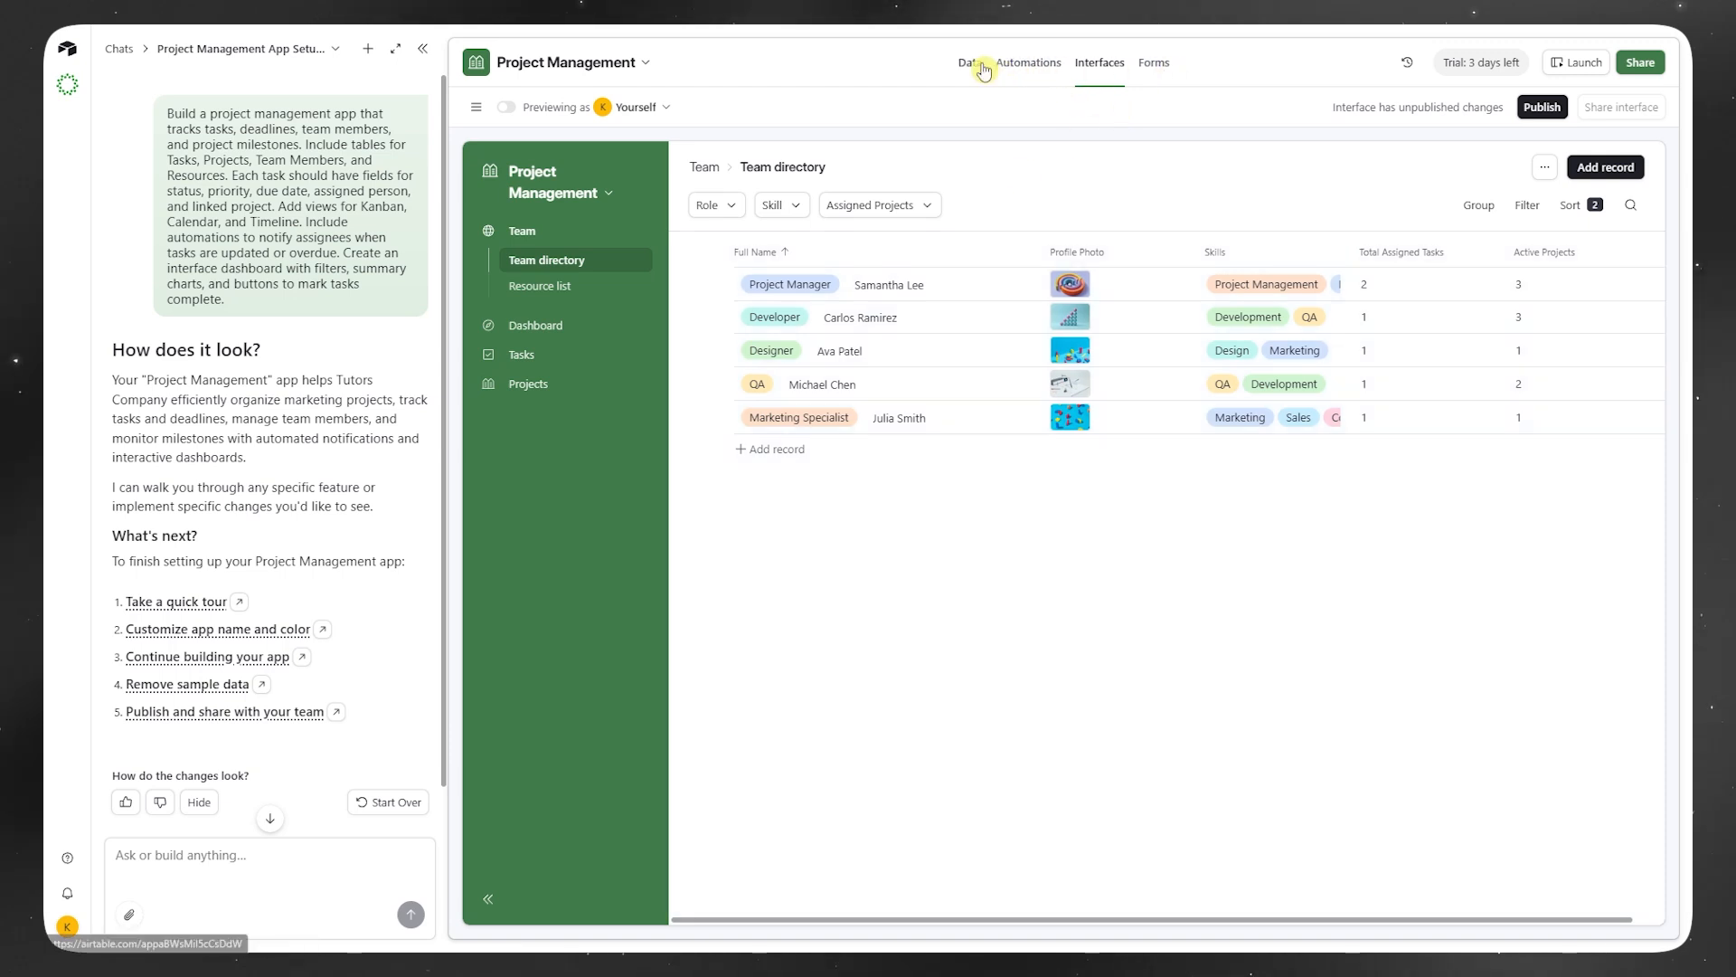
pyautogui.click(982, 68)
pyautogui.click(1030, 70)
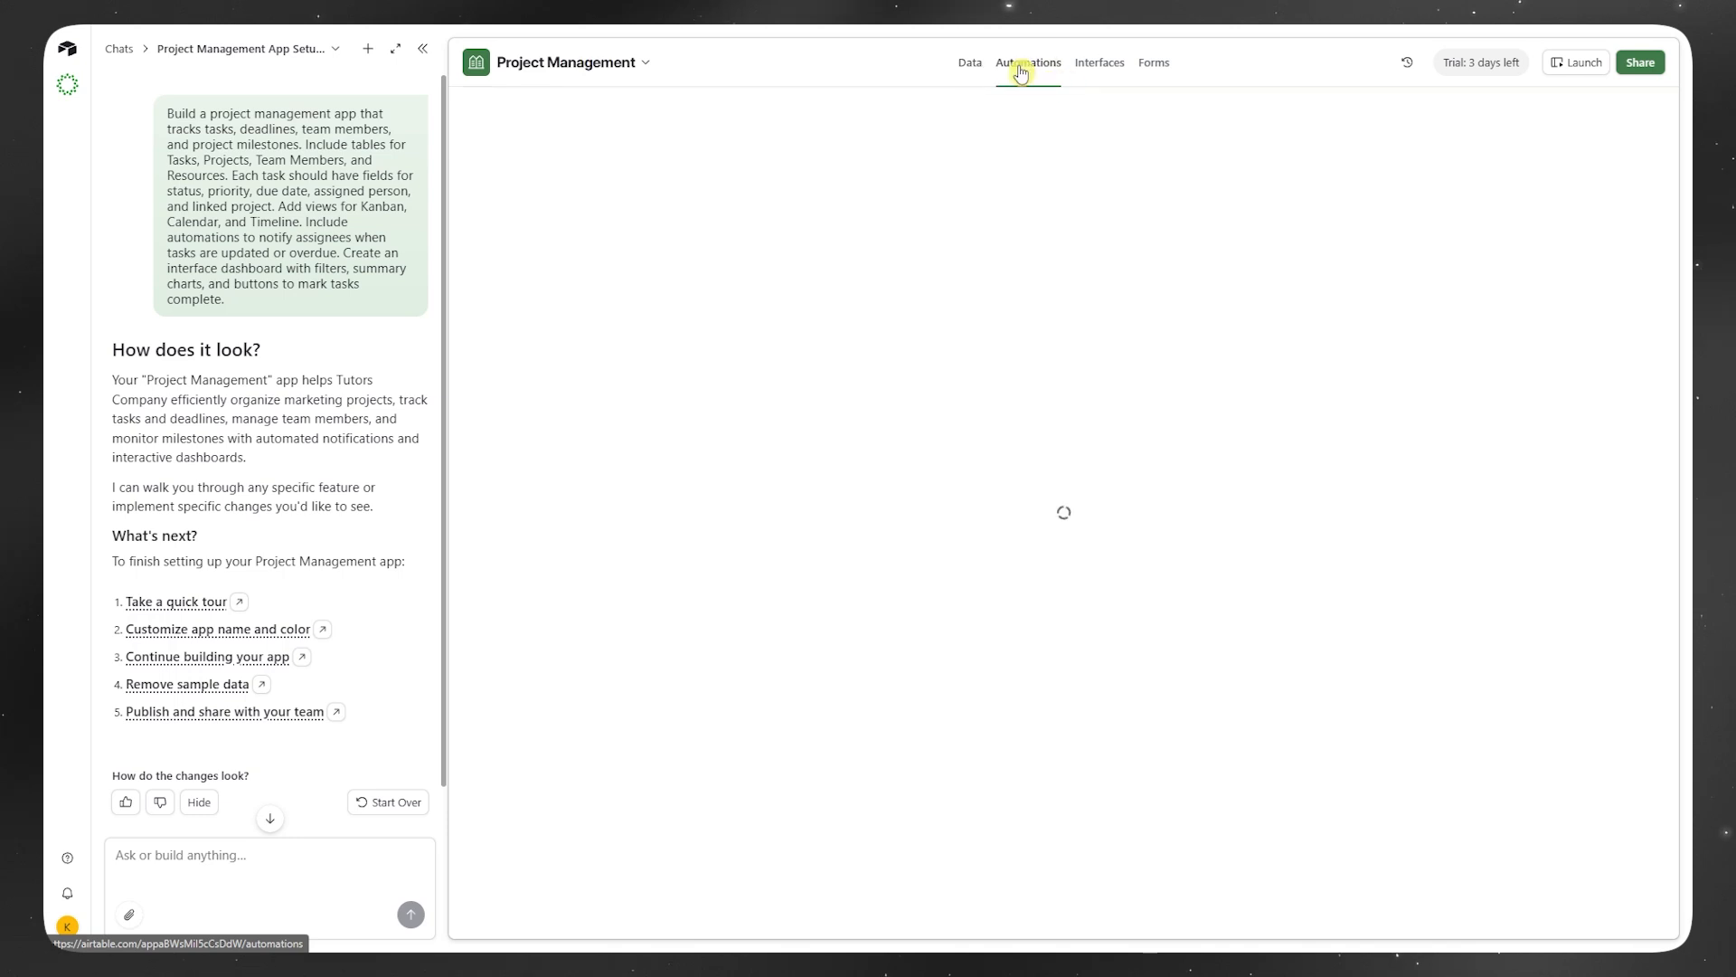
# Step: Publish the app's Team, Dashboard, Tasks and Projects interfaces
pyautogui.click(1097, 69)
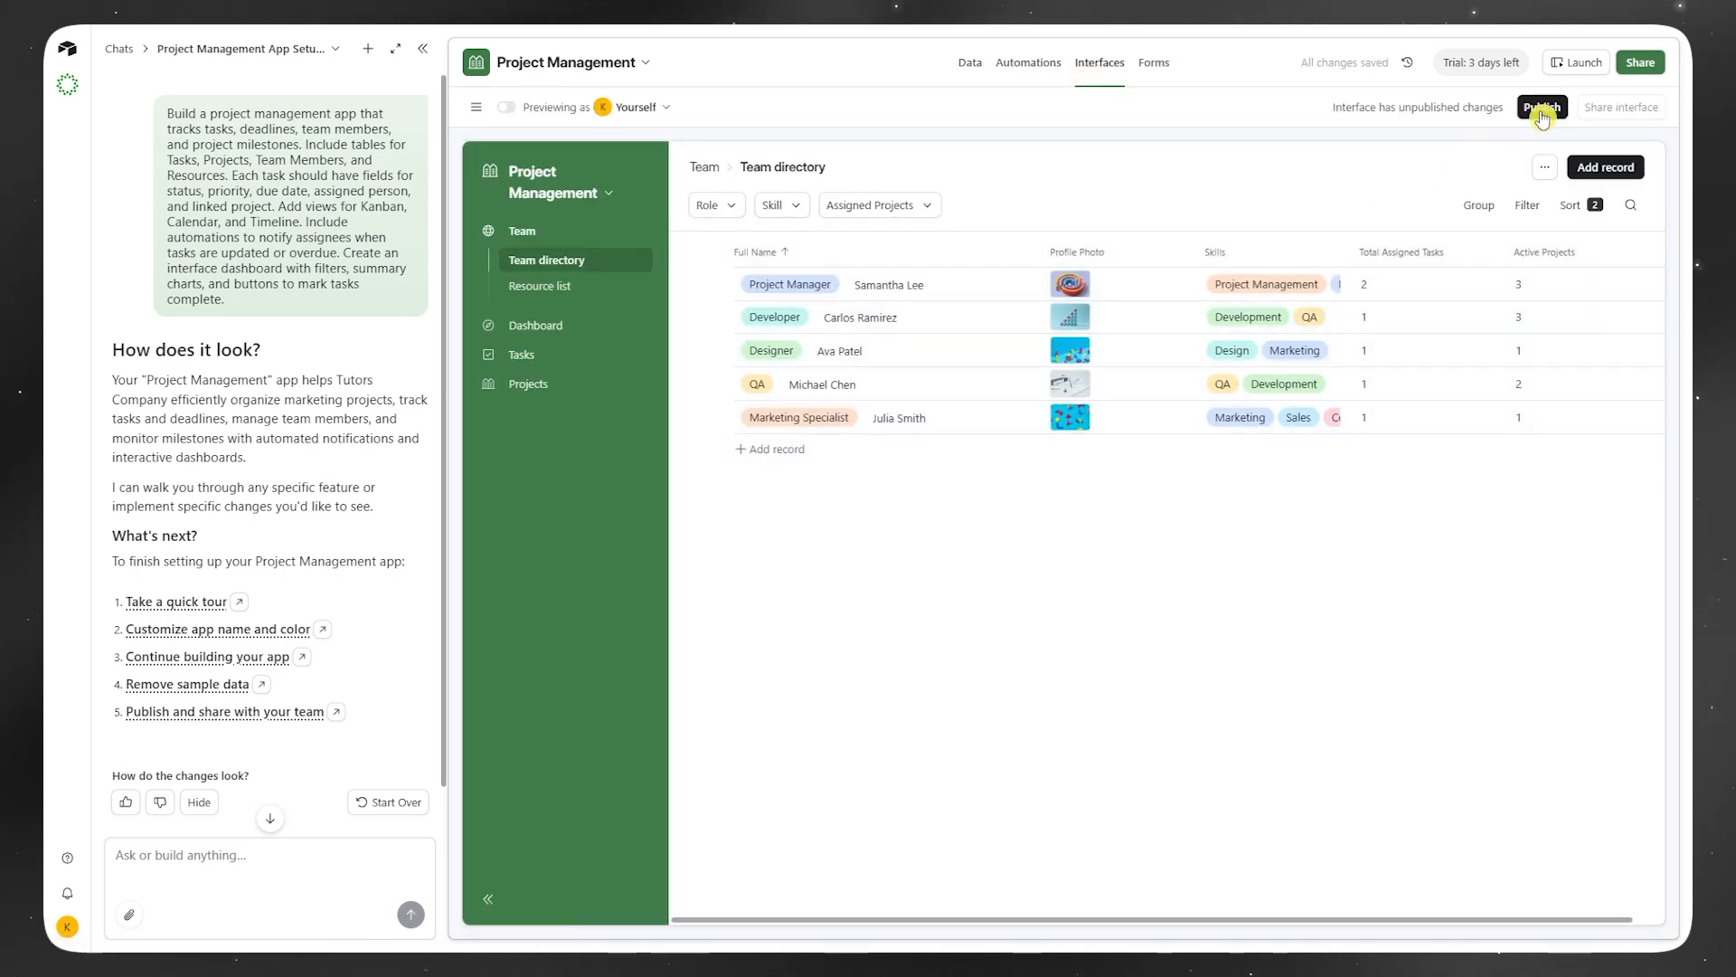
pyautogui.click(1542, 108)
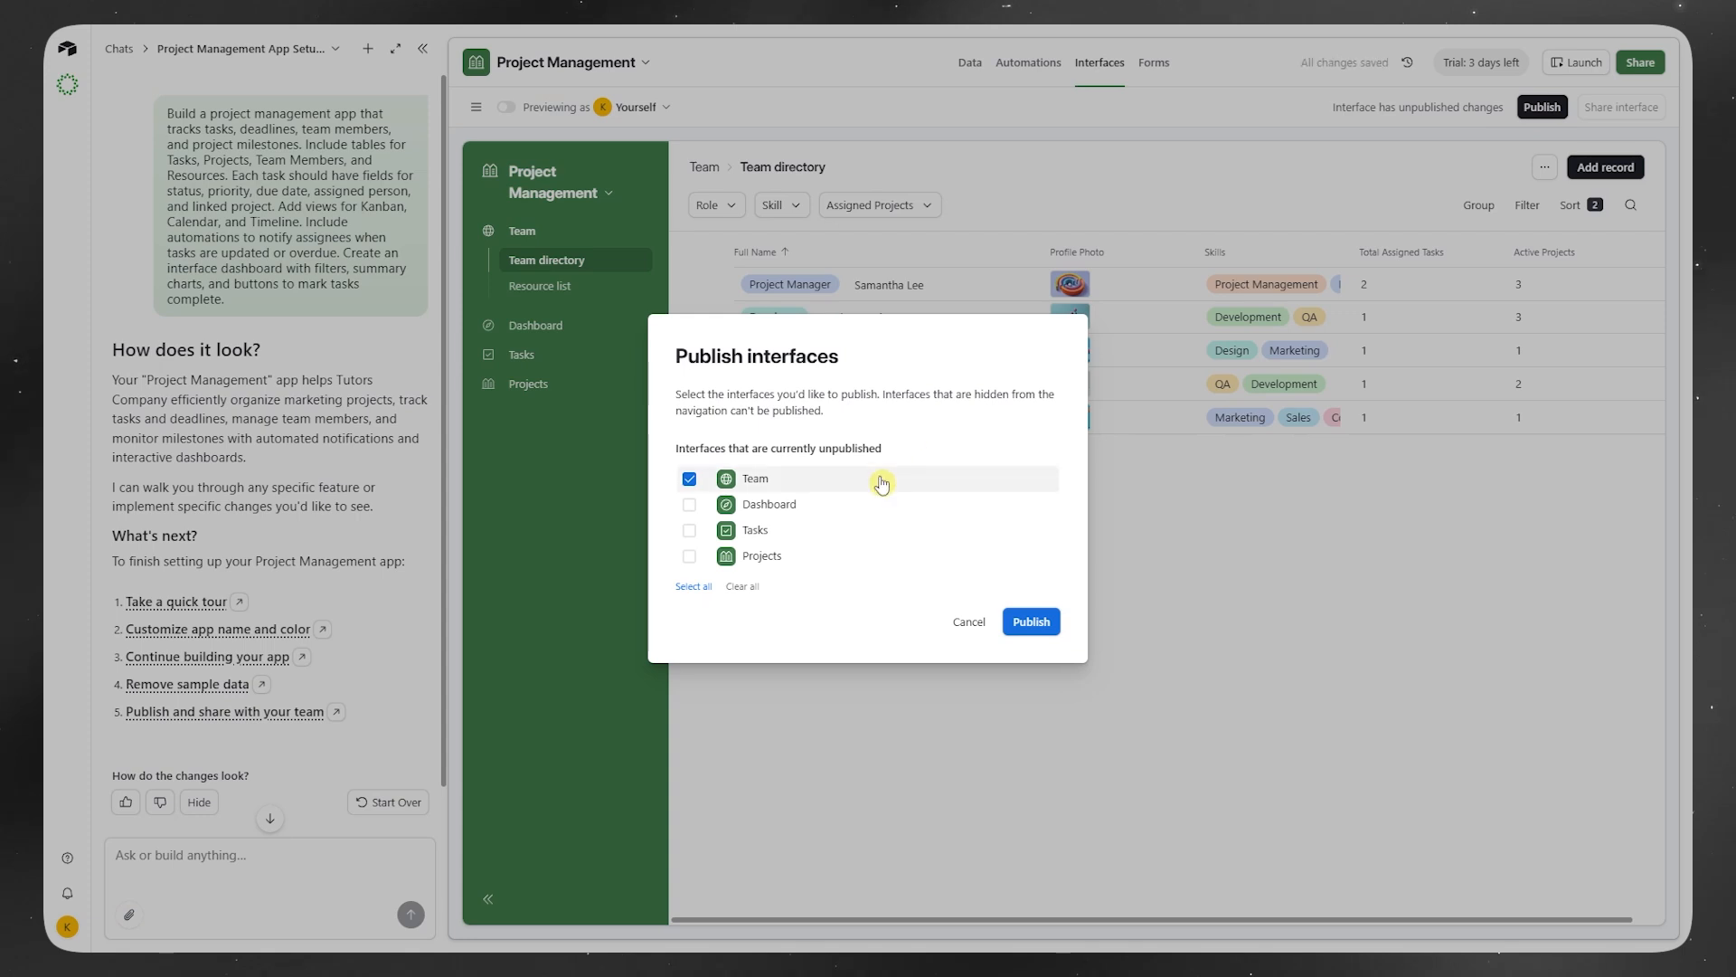
pyautogui.click(690, 531)
pyautogui.click(688, 557)
pyautogui.click(1009, 623)
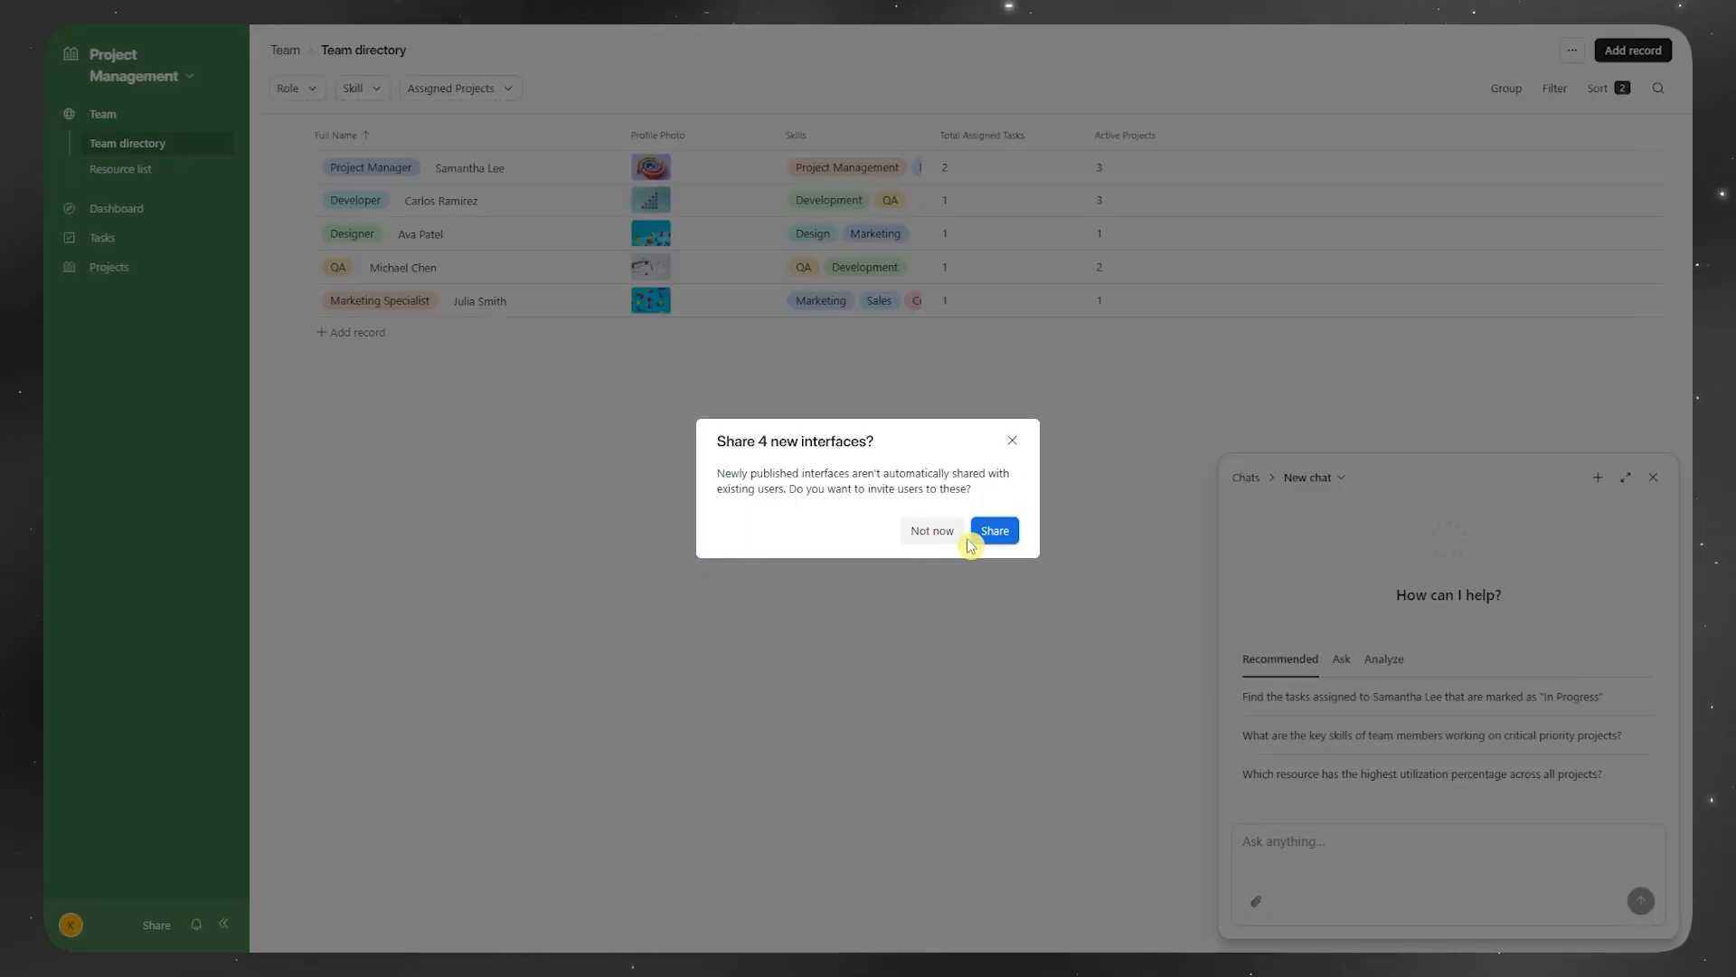
# Step: Choose to share the newly published interfaces and view the Team interface's options for inviting collaborators by email
pyautogui.click(994, 530)
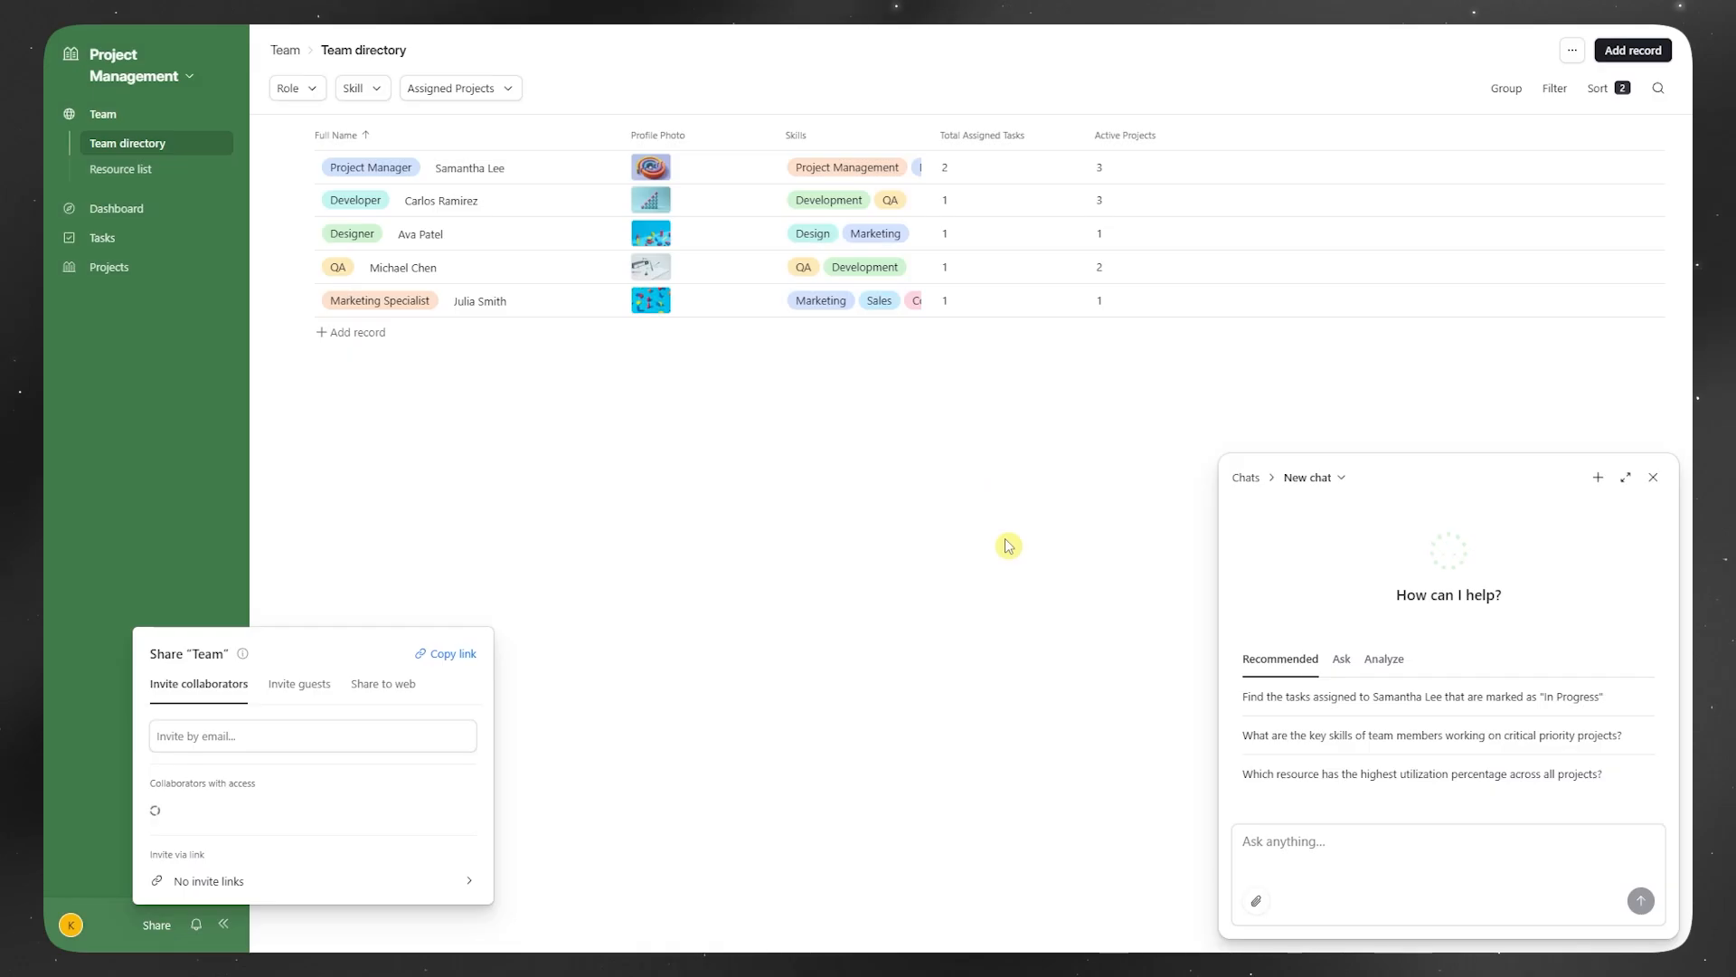
pyautogui.click(242, 740)
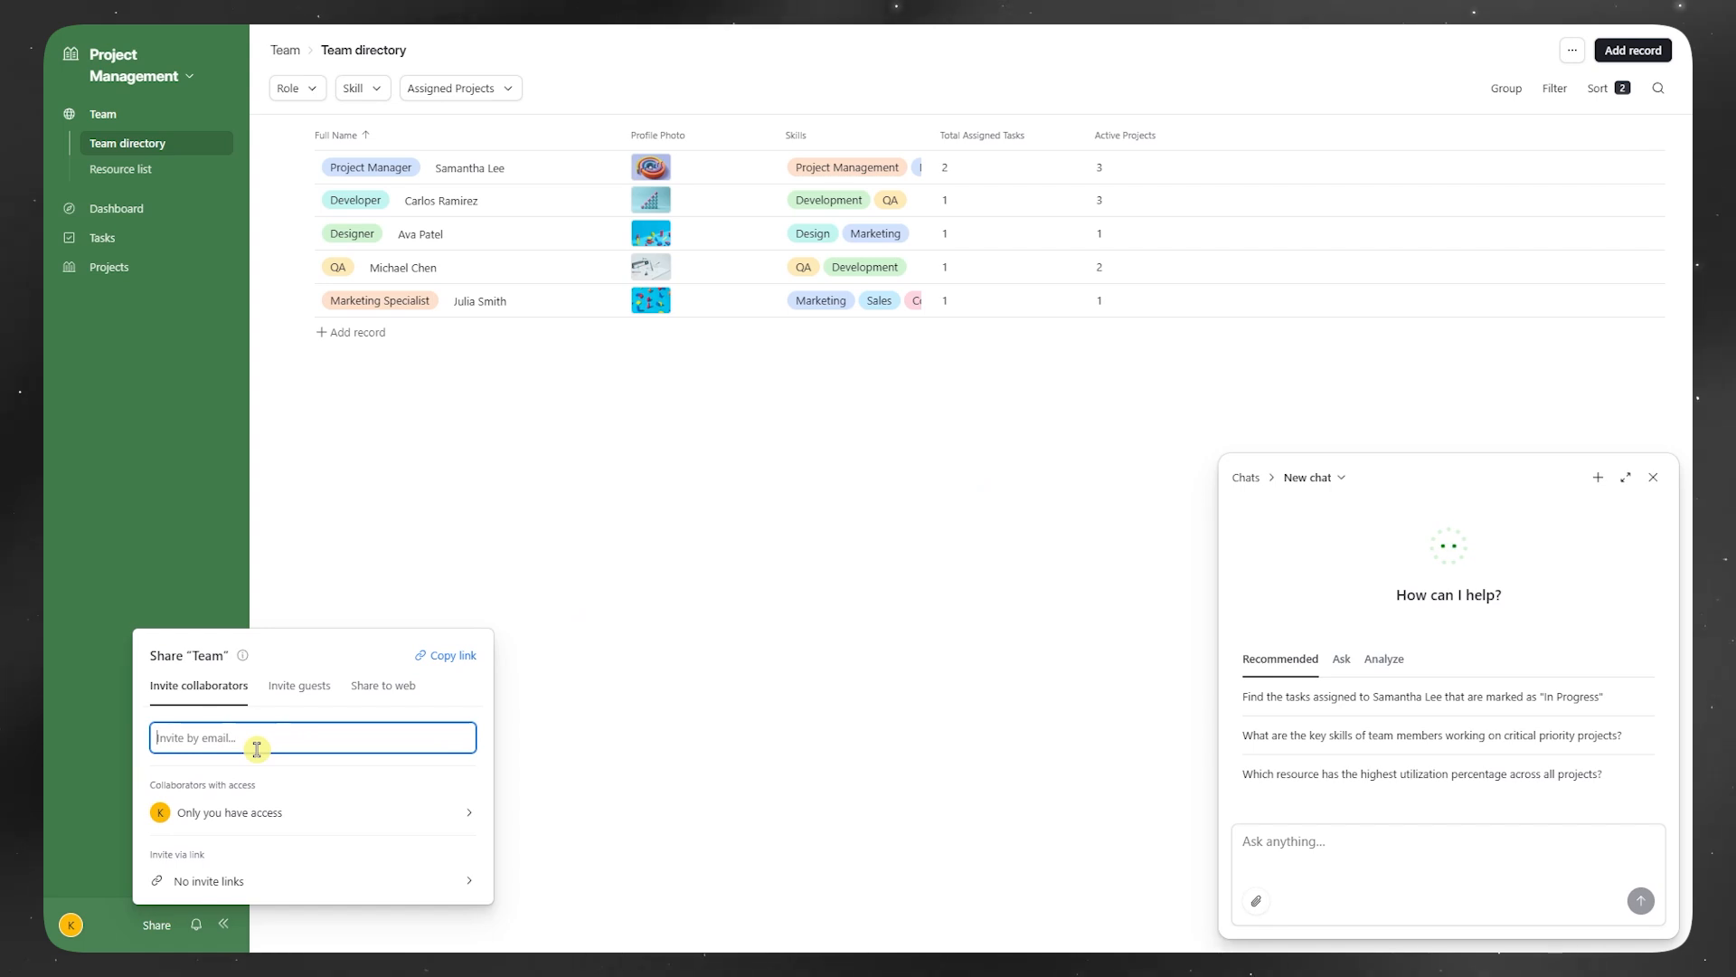
pyautogui.click(765, 651)
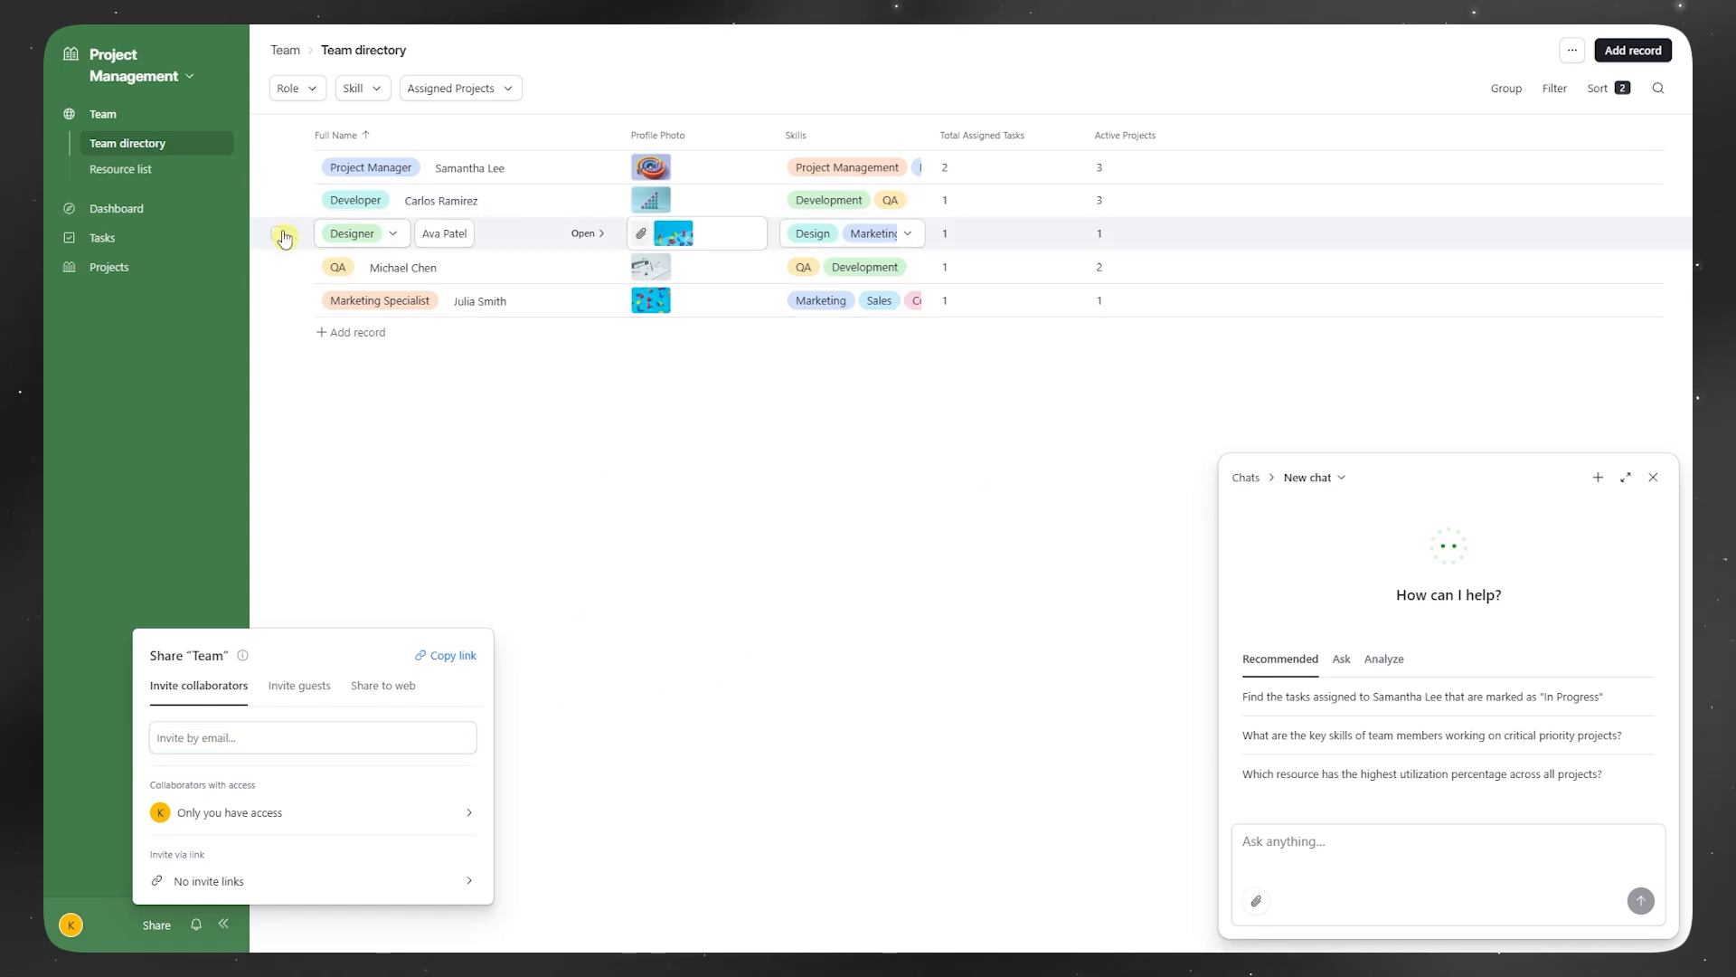
# Step: View the published Dashboard, Tasks and Projects interfaces, ending on the project timeline
pyautogui.click(147, 210)
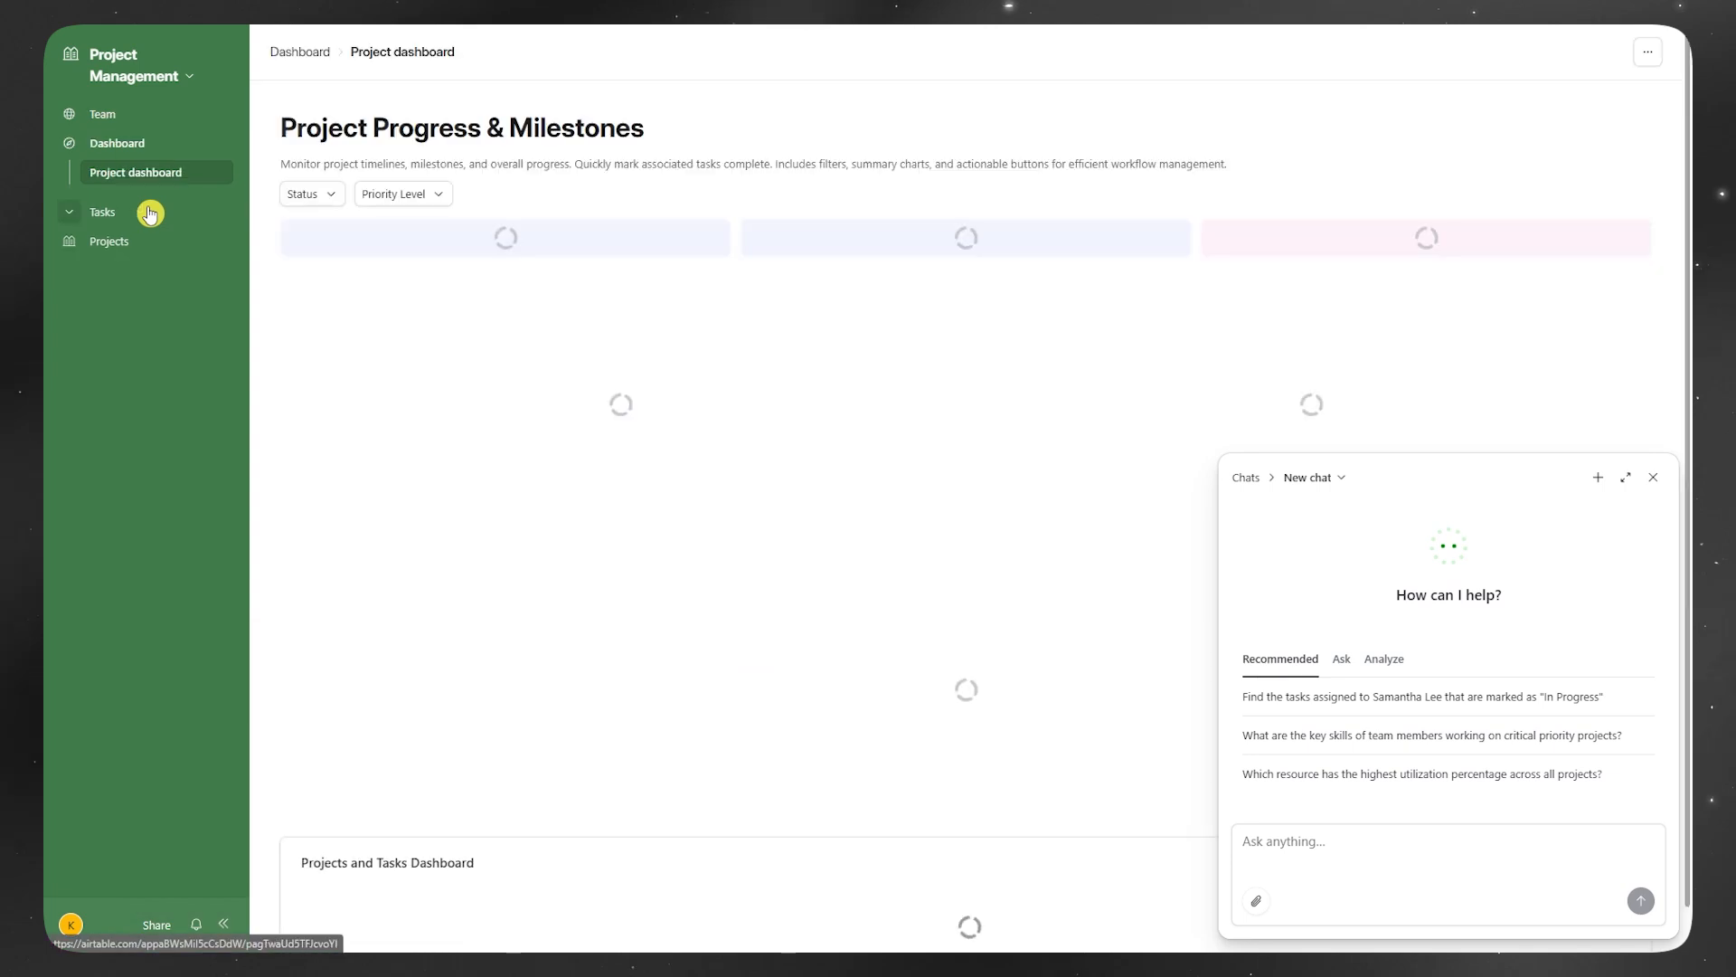
pyautogui.click(148, 215)
pyautogui.click(136, 291)
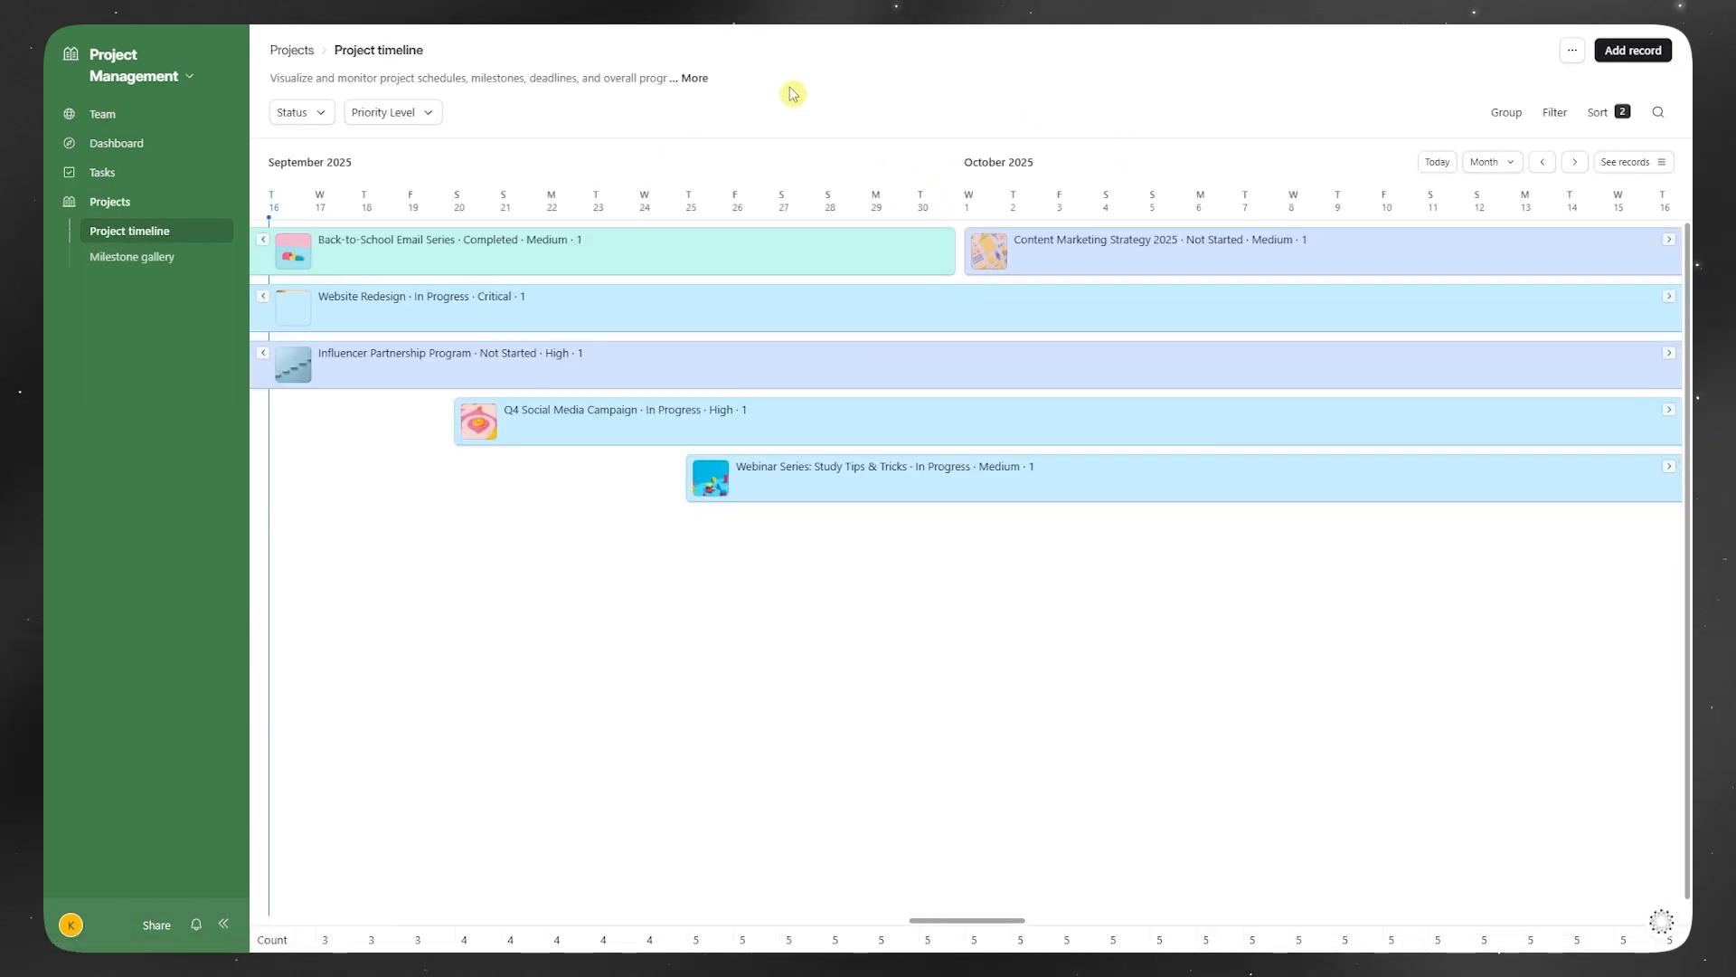
# Step: Go back from the published app to the Interfaces editing area showing the Team directory preview
pyautogui.hotkey('alt', 'Left')
pyautogui.hotkey('alt', 'Left')
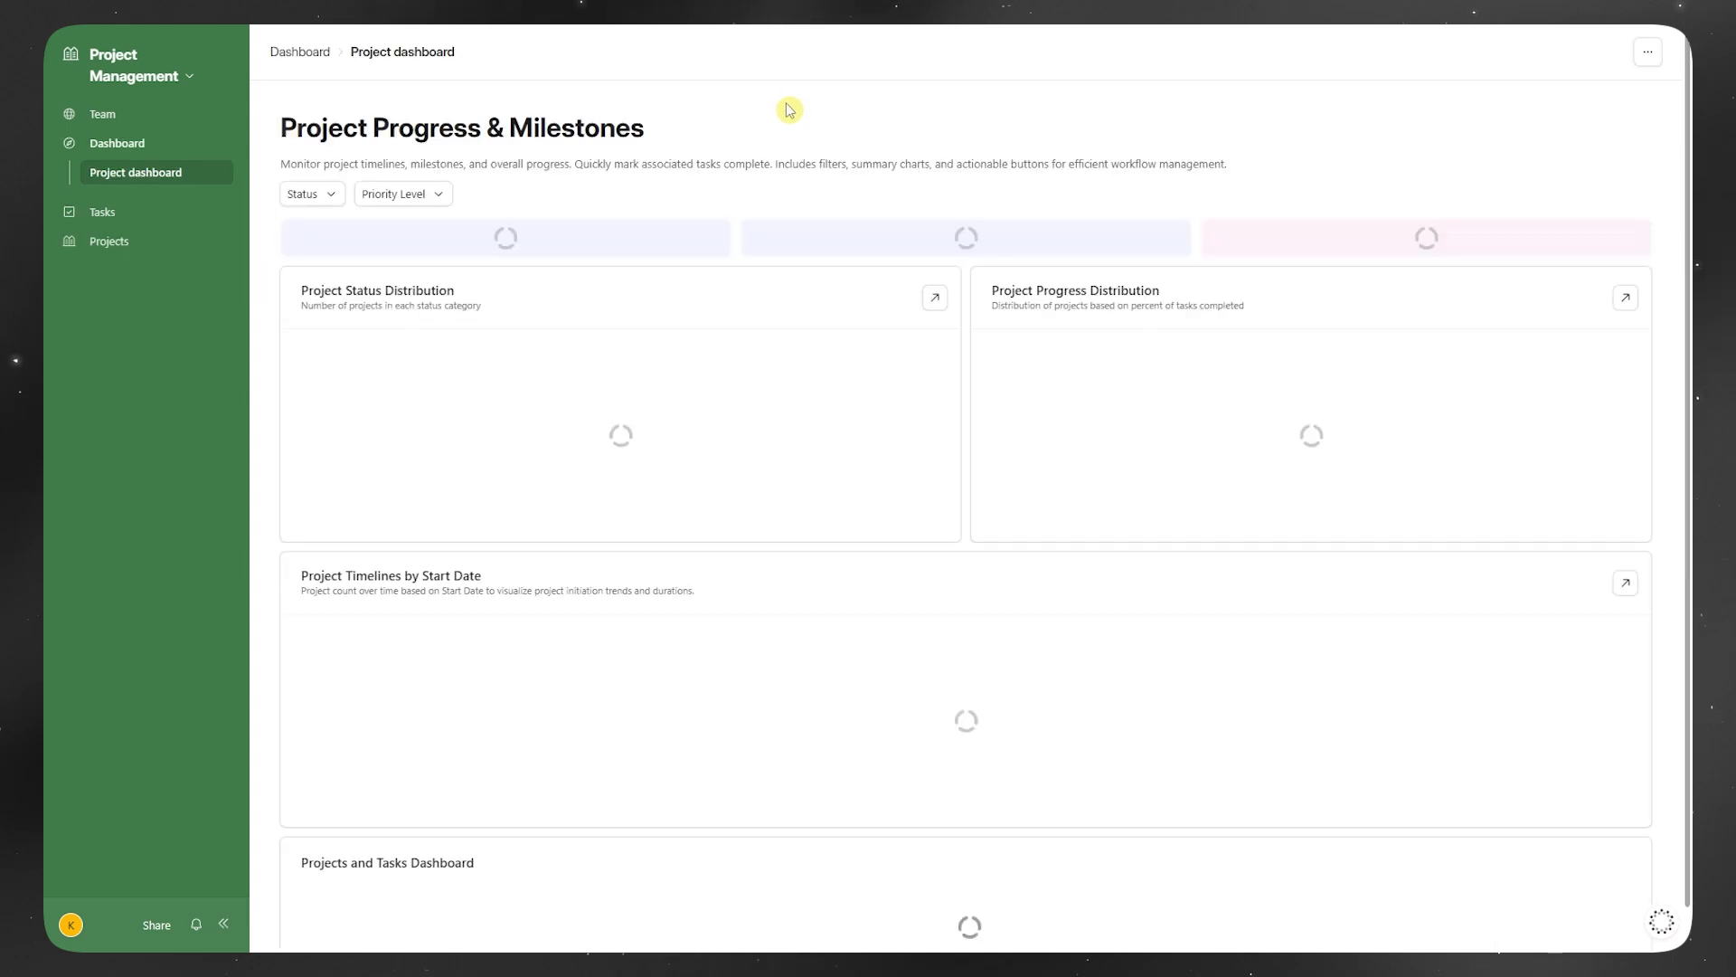
pyautogui.hotkey('alt', 'Left')
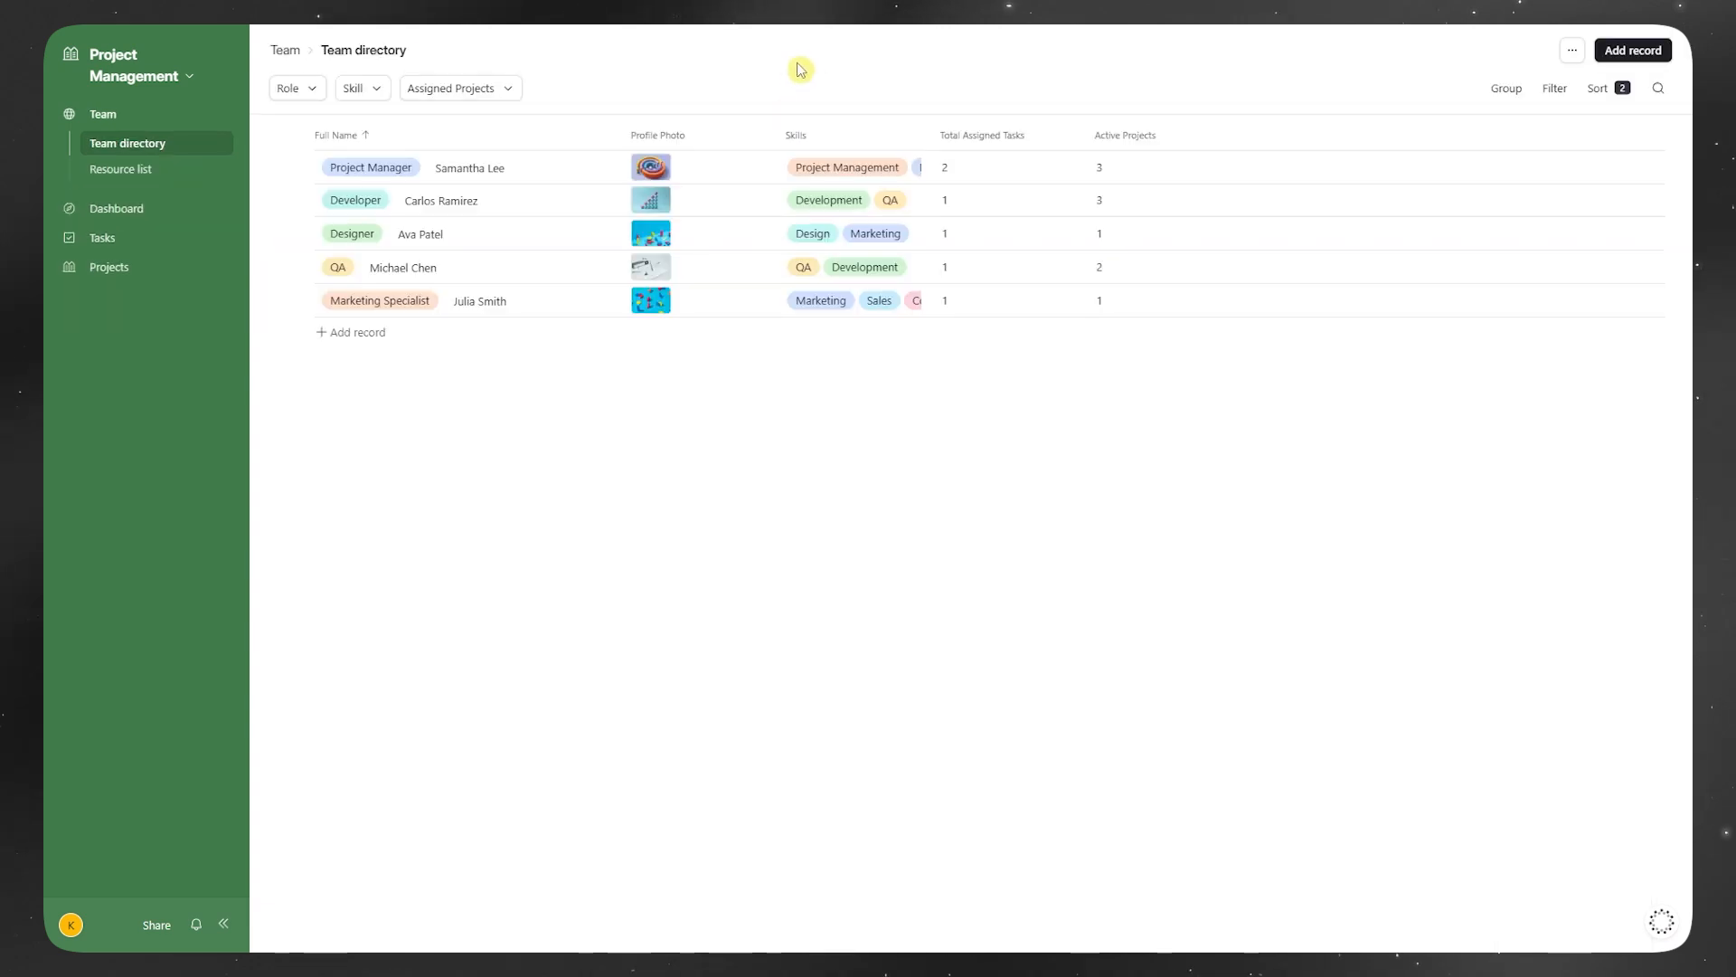
pyautogui.hotkey('alt', 'Left')
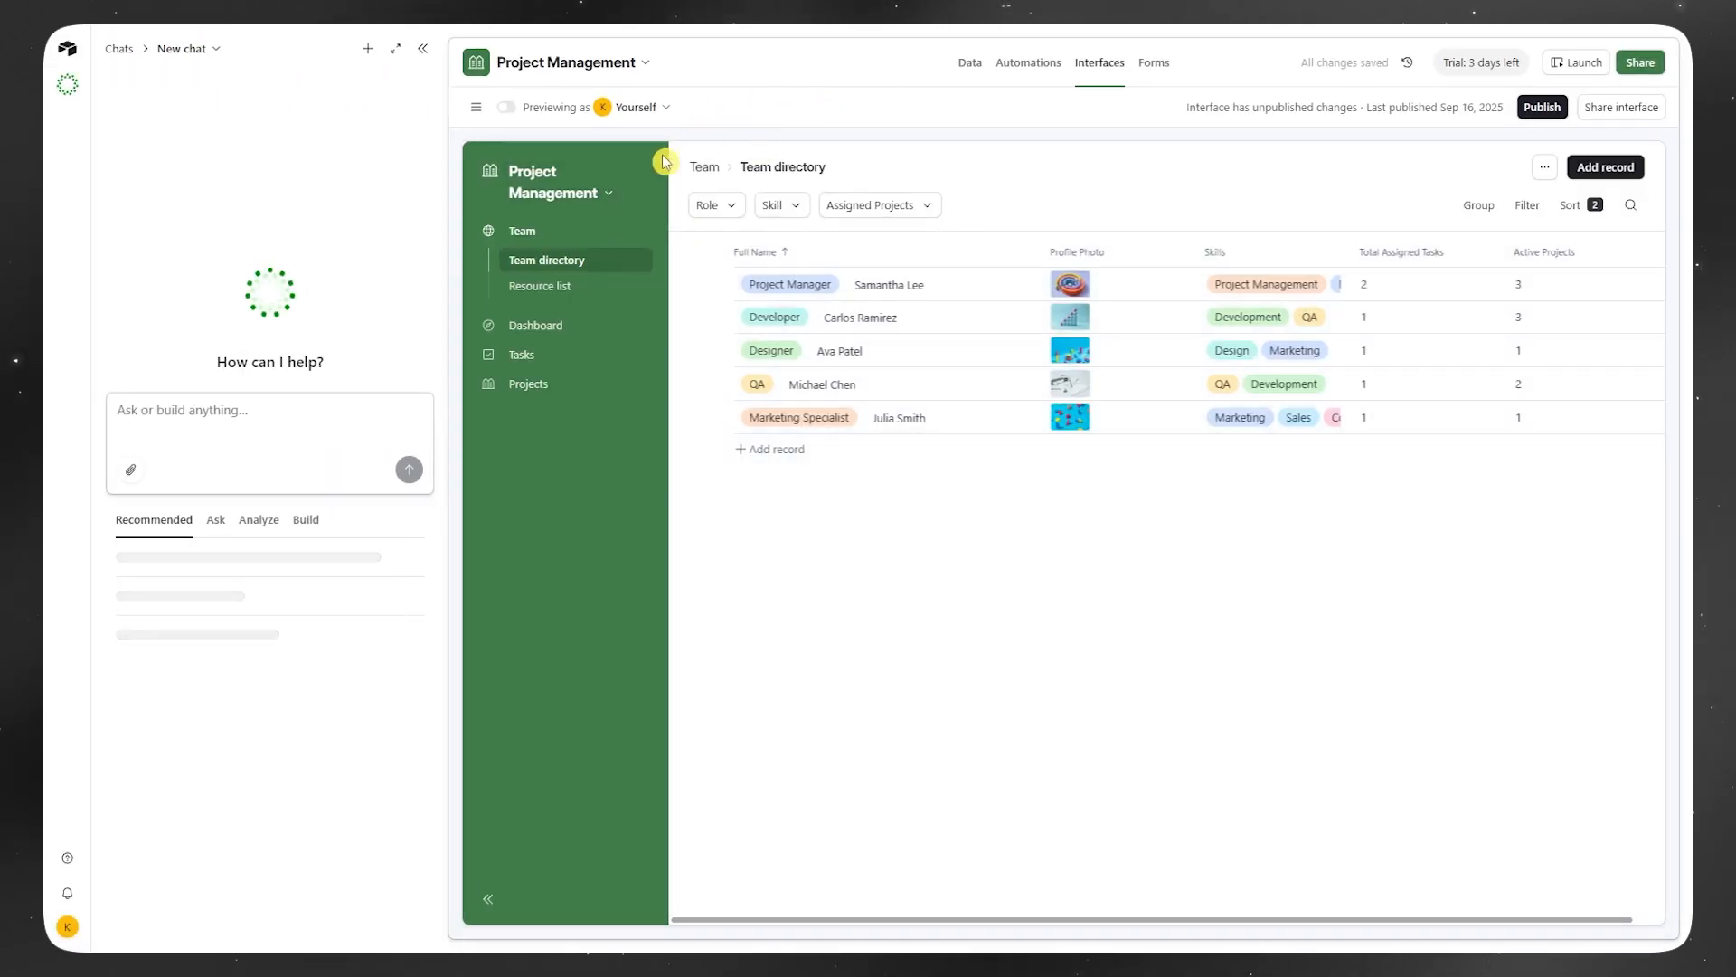